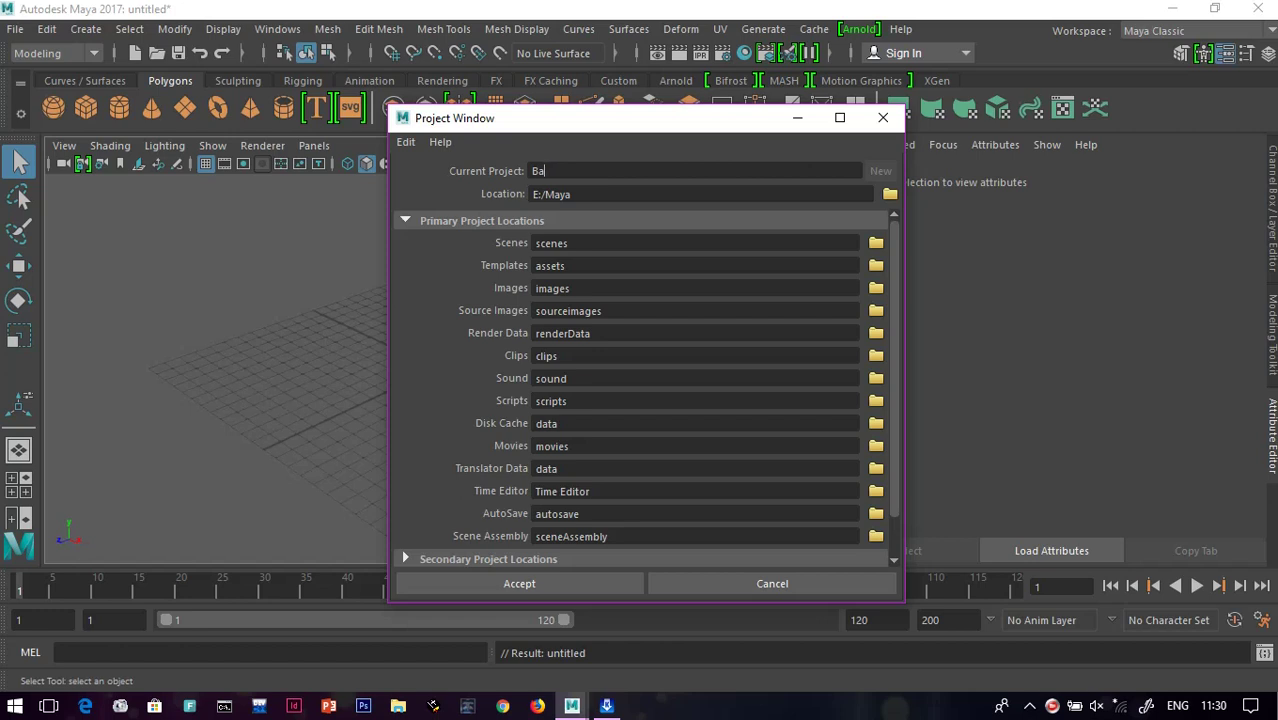
- Create the project Ballanimation in E:/Maya with the default folder locations and show the Channel Box instead of the Attribute Editor
text(llanimation)
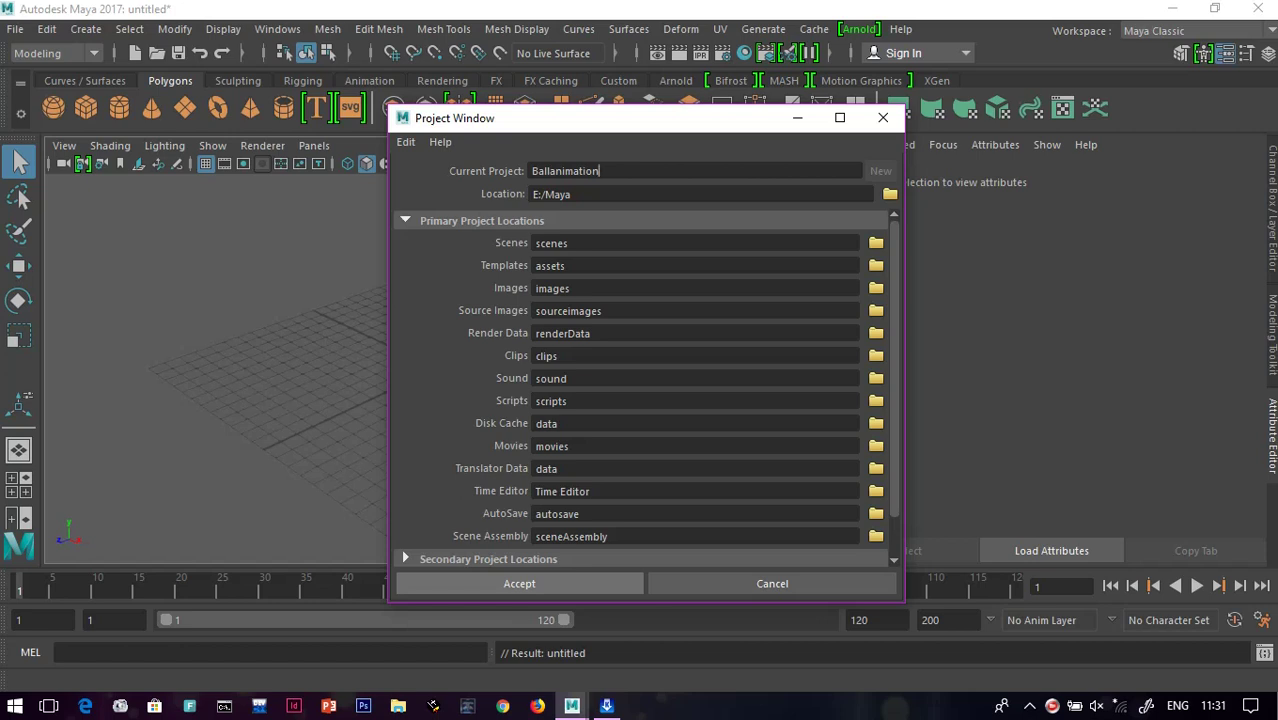
click(519, 584)
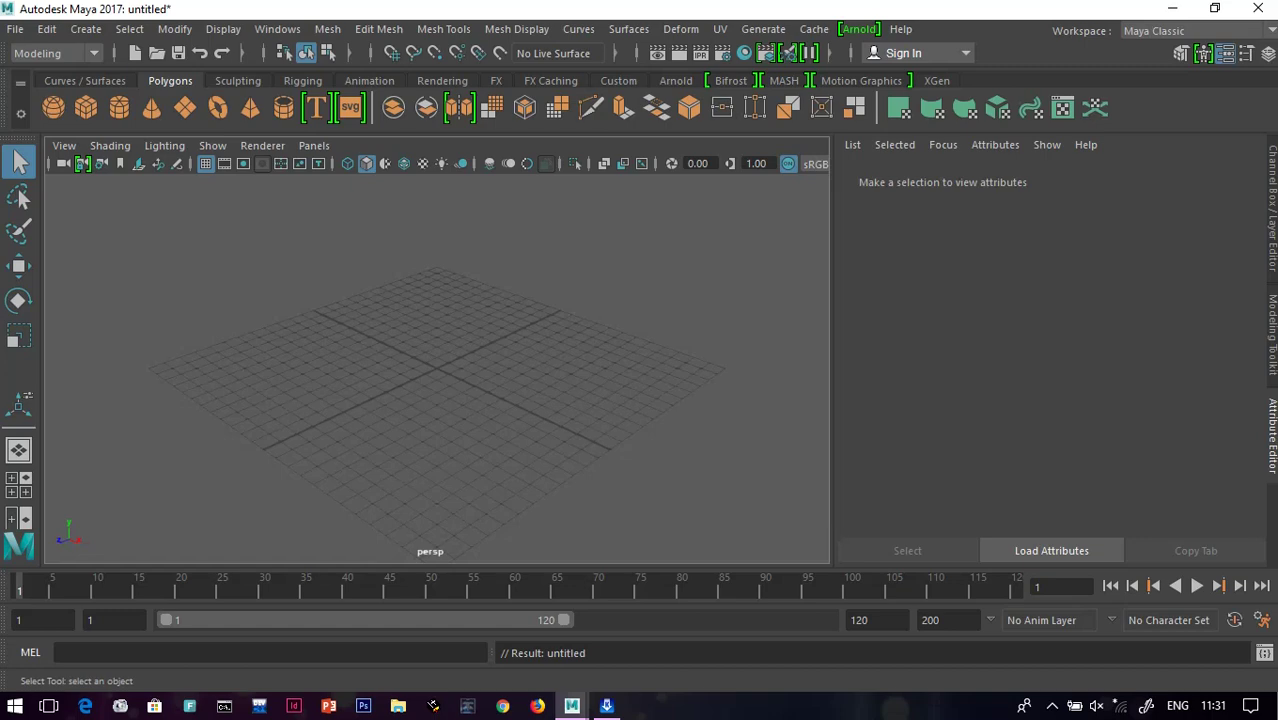
key(ctrl+a)
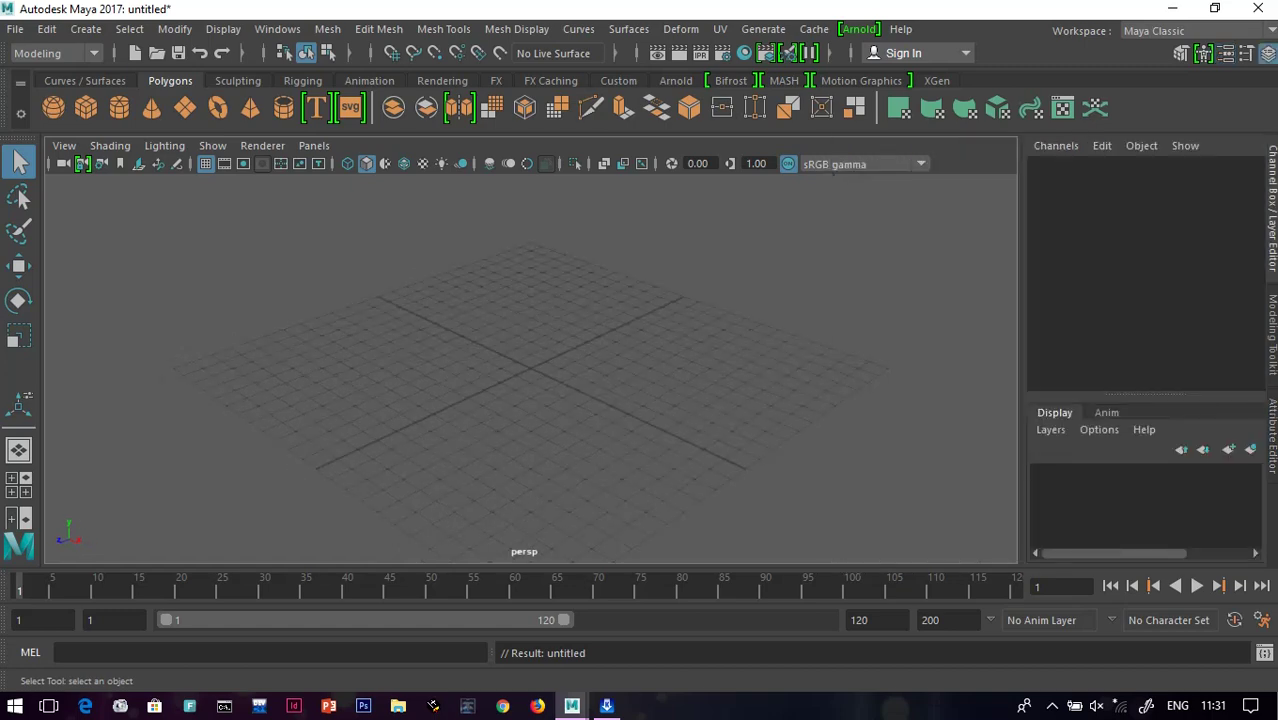
mouse_move(1020, 350)
mouse_down()
mouse_move(961, 350)
mouse_move(1020, 350)
mouse_up()
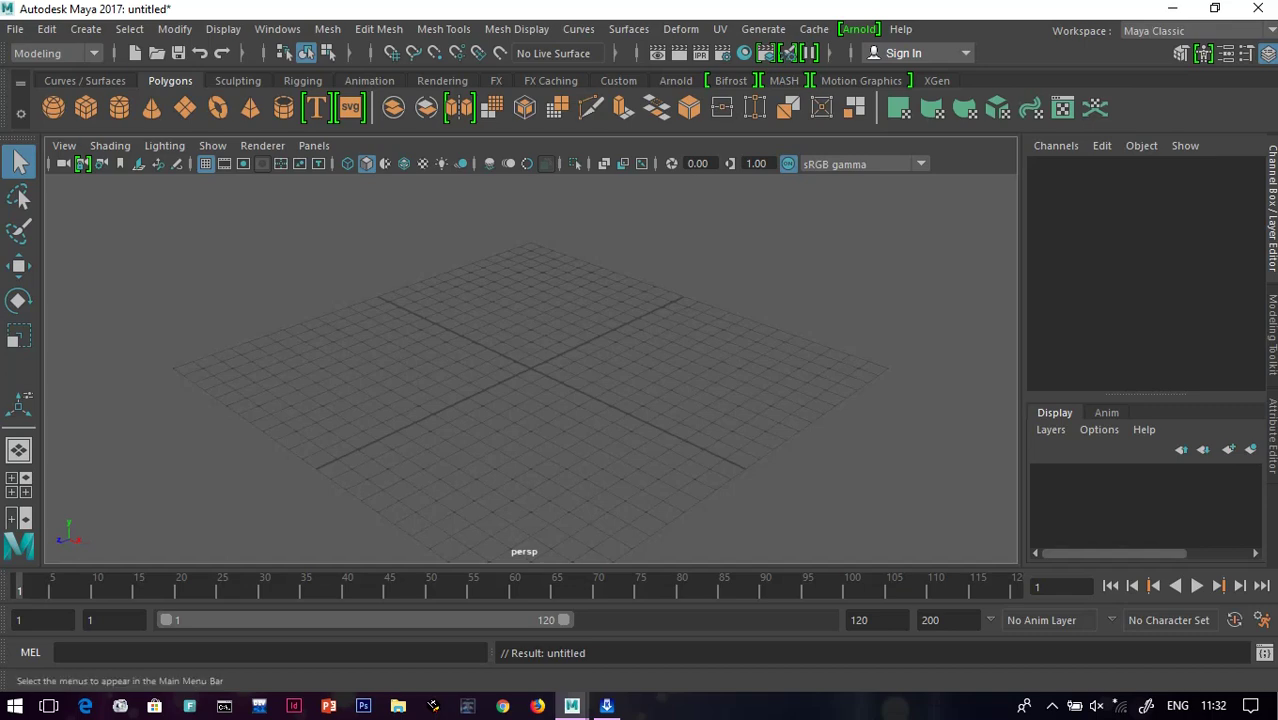
- Create a polygon cube at the origin and scale it uniformly to about 13.25
click(86, 107)
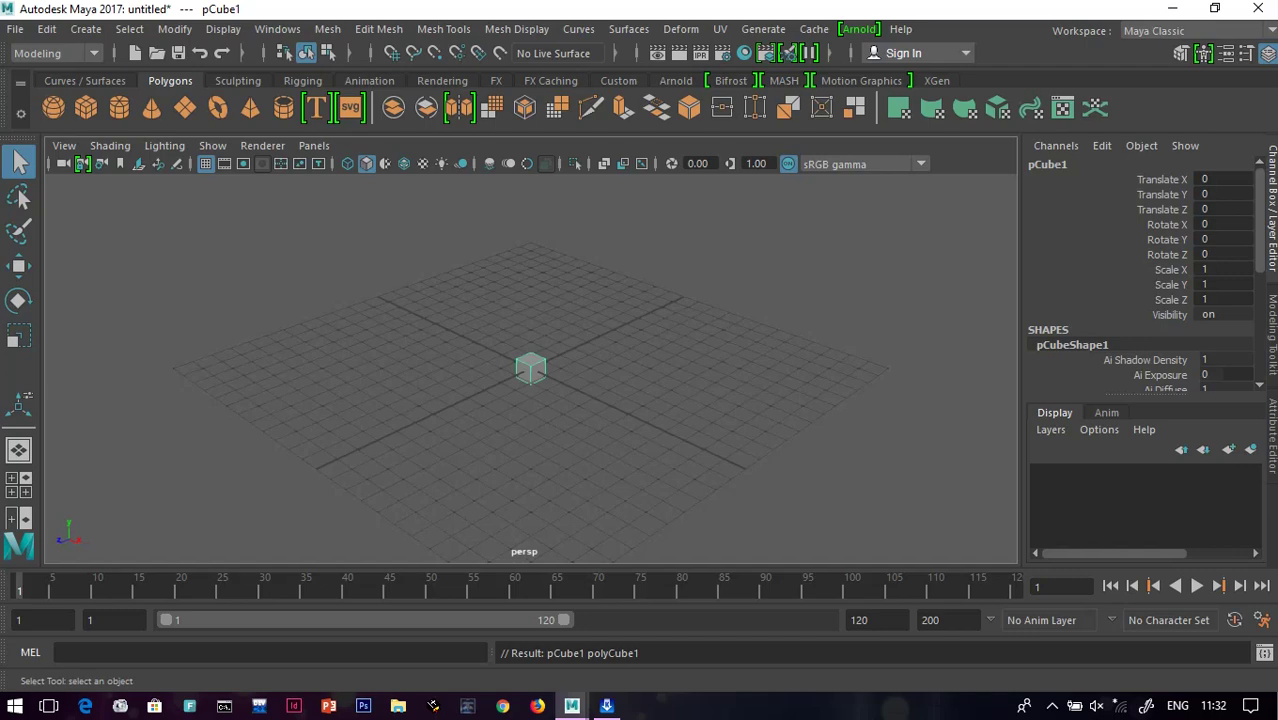
key(r)
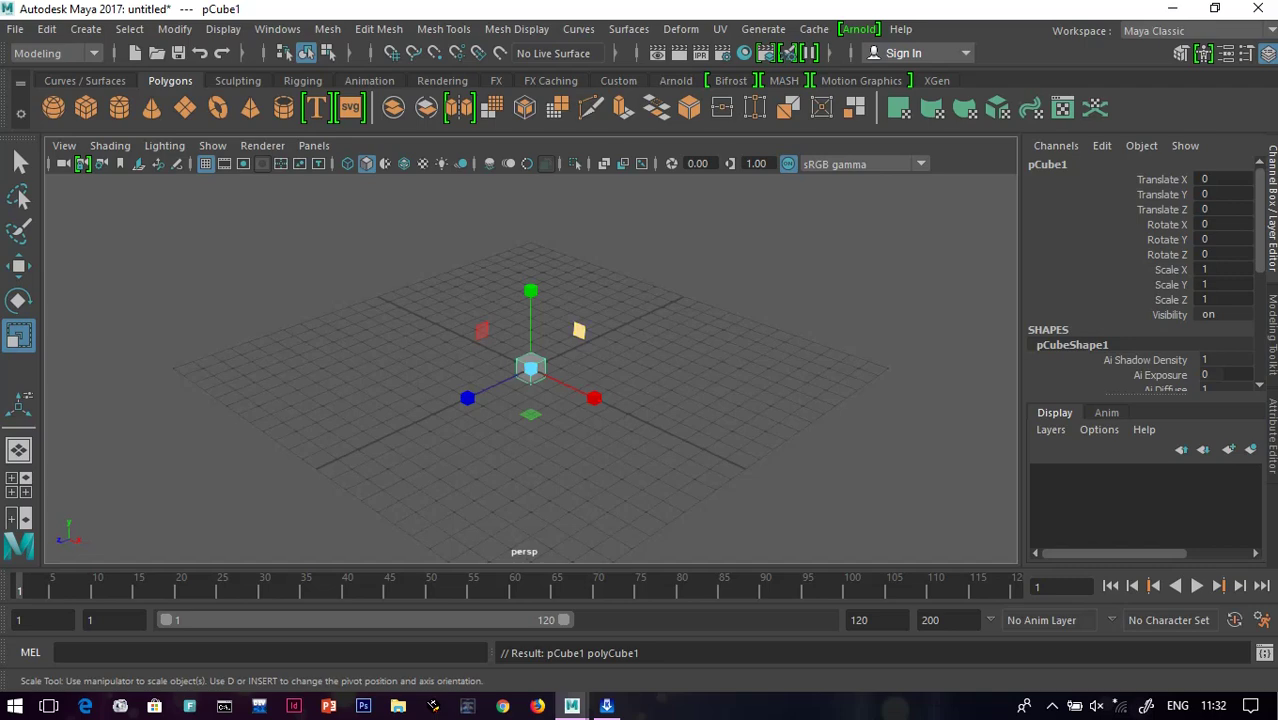
drag(579, 331, 752, 198)
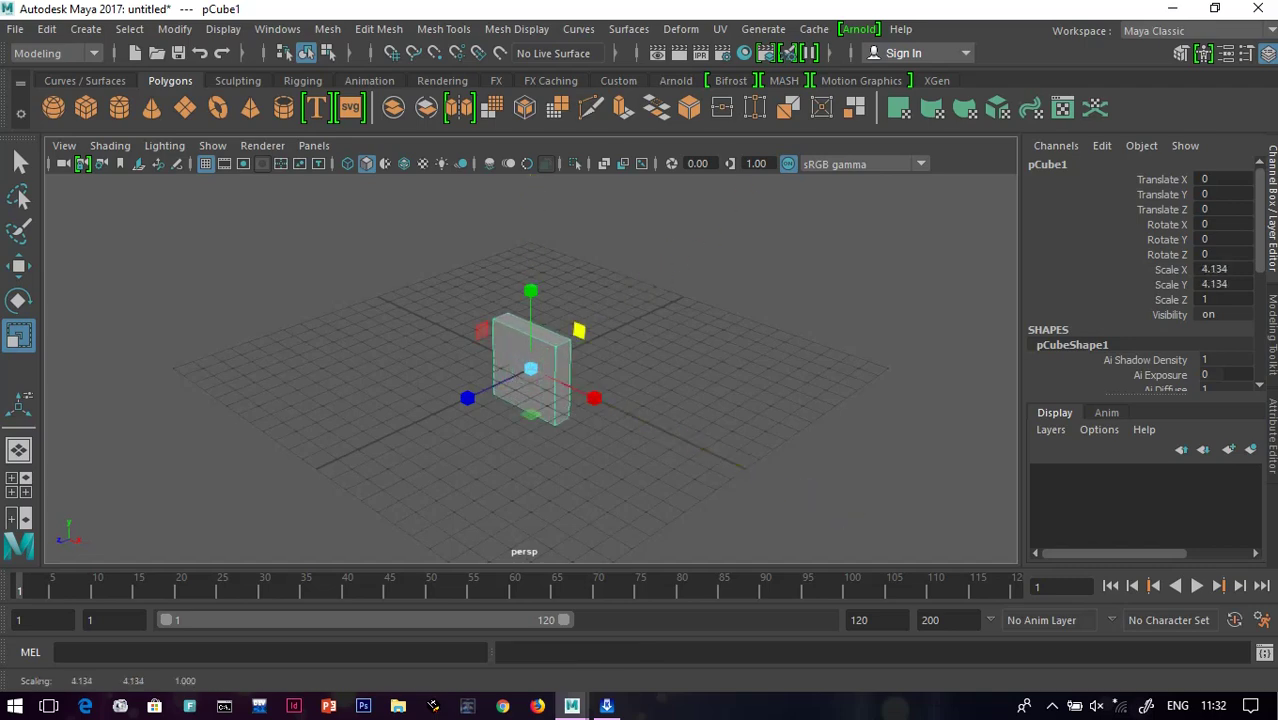
key(ctrl+z)
drag(531, 369, 896, 369)
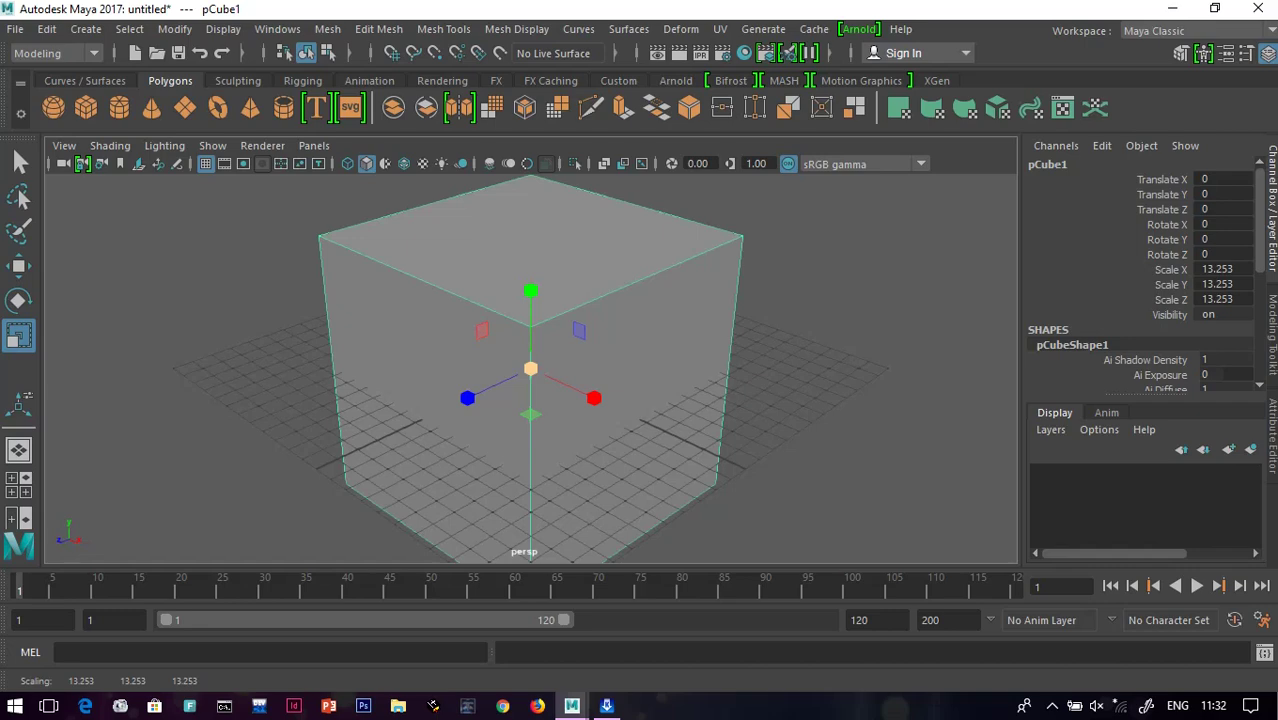
- In the side view with wireframe display, move the cube up to about 6.69 in Y so its base sits on the grid
key(space)
click(775, 477)
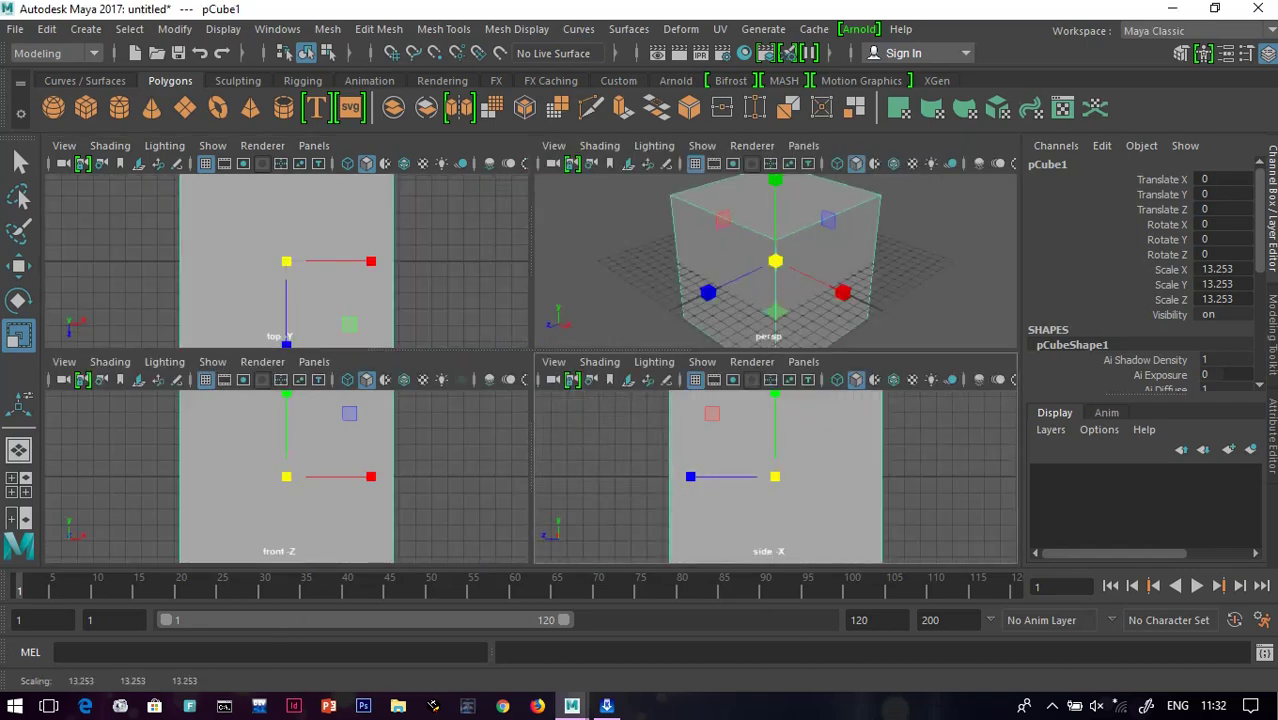
key(space)
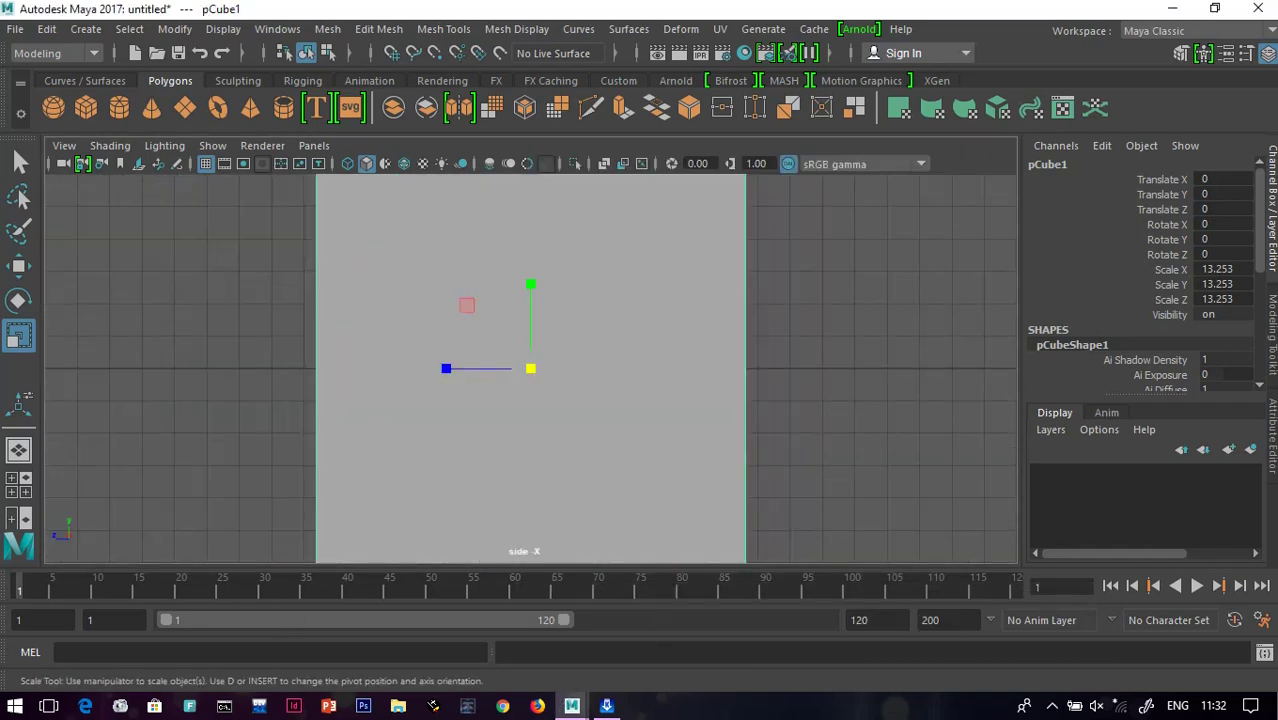
key(4)
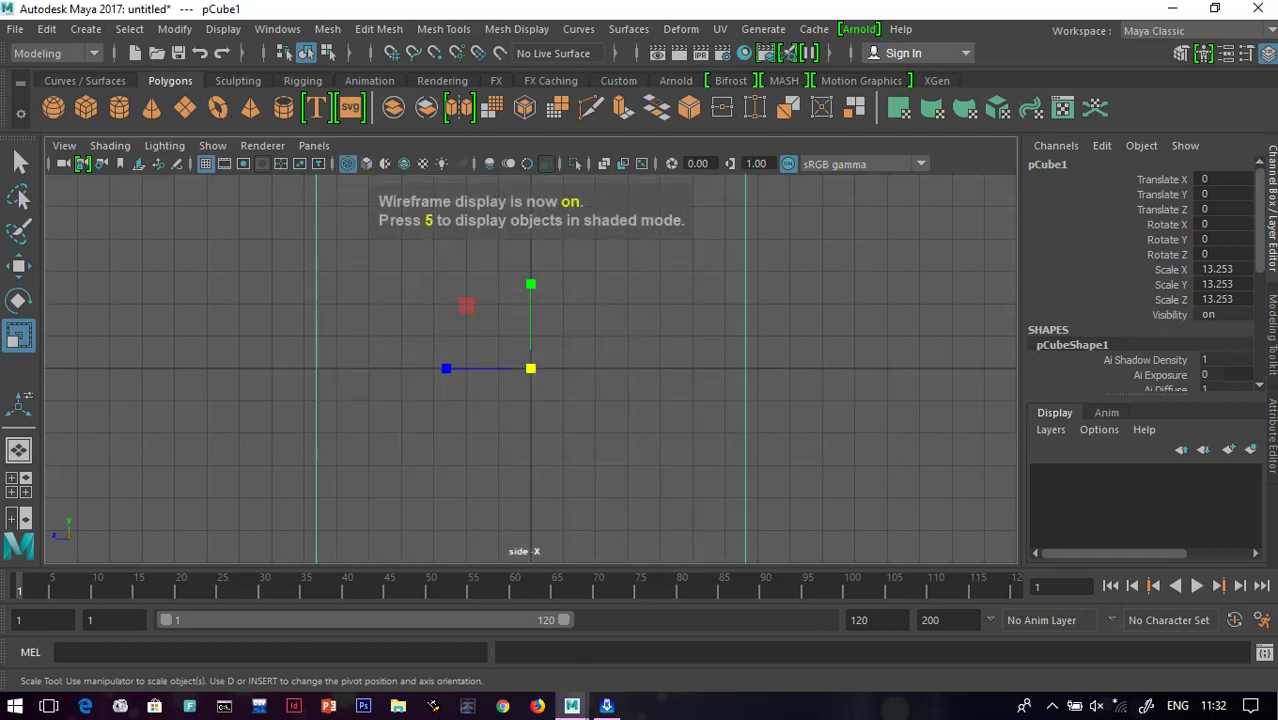
scroll(531, 368, down, 2)
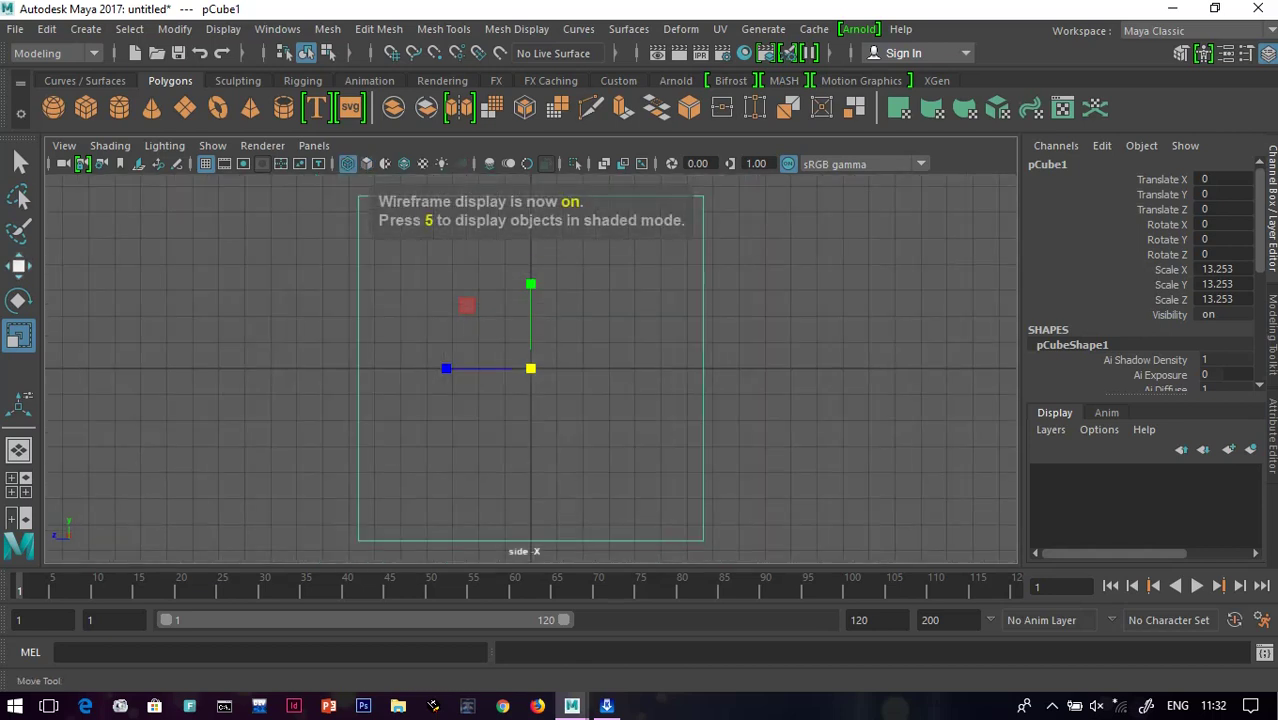
click(18, 266)
drag(531, 283, 530, 195)
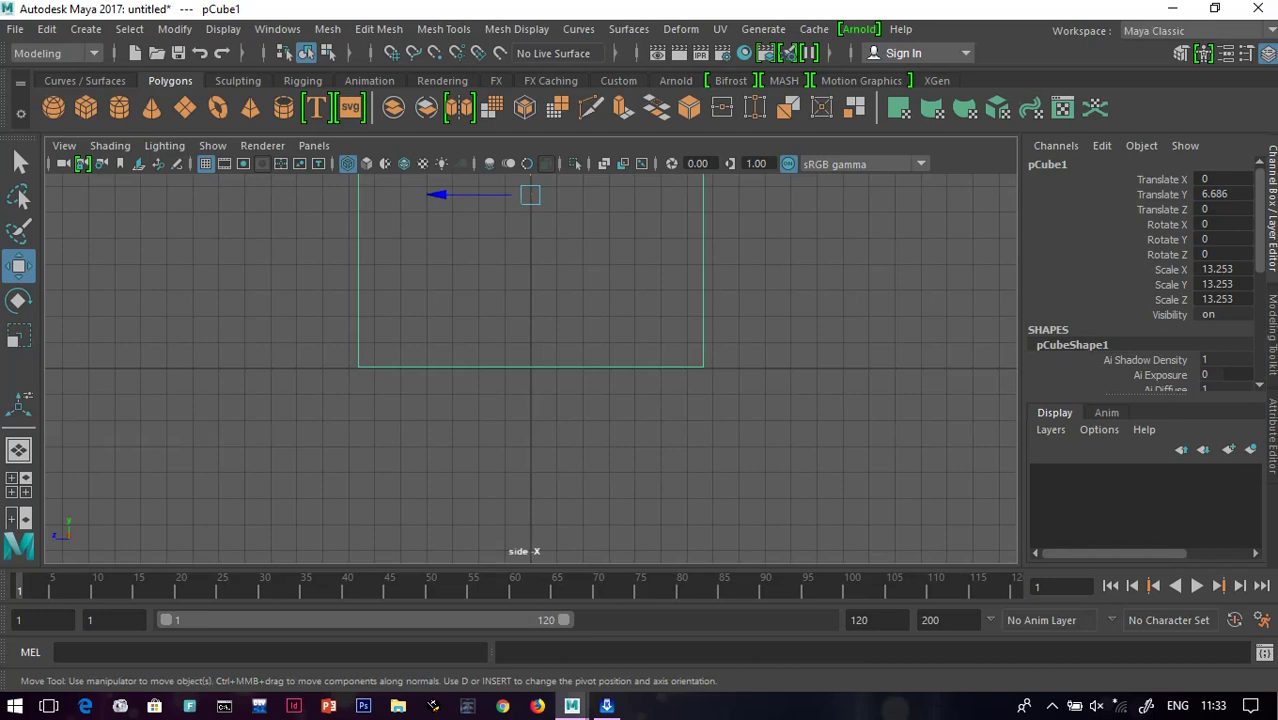
- In the front view, select the vertices on the cube's positive X side and move them to about X 34.5 to stretch it into a long box
key(space)
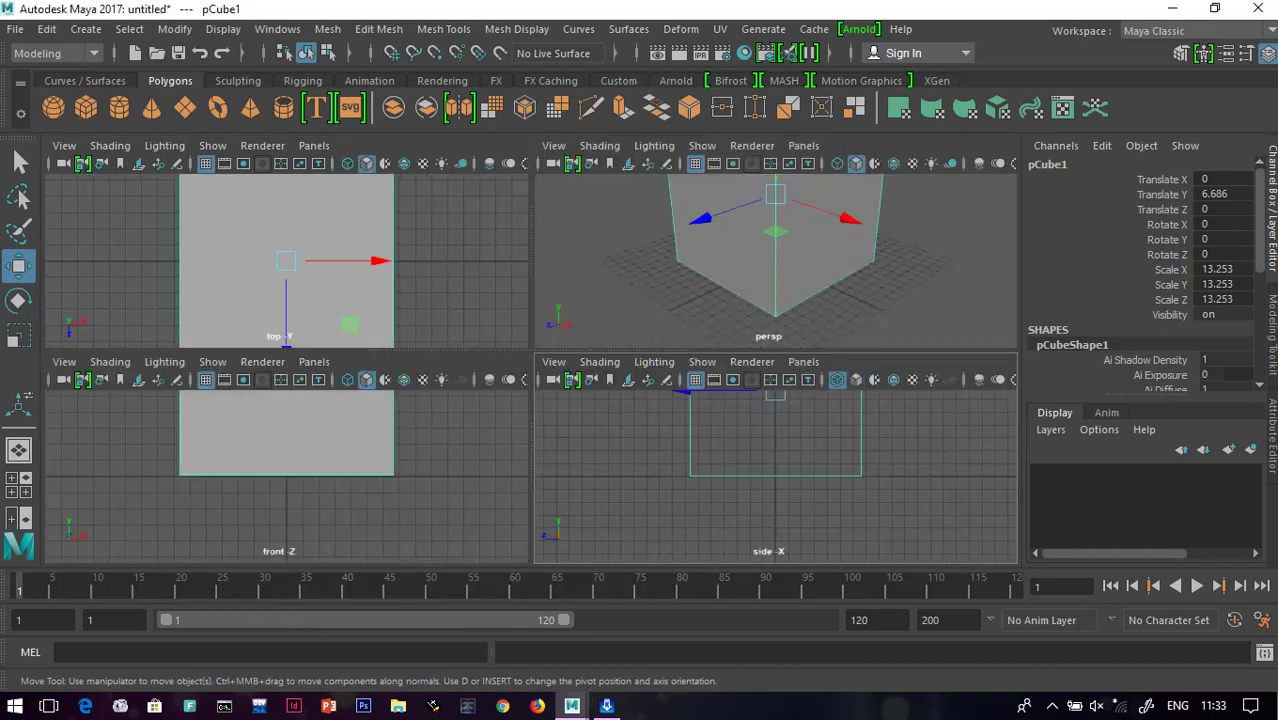
scroll(286, 476, up, 2)
scroll(286, 476, down, 5)
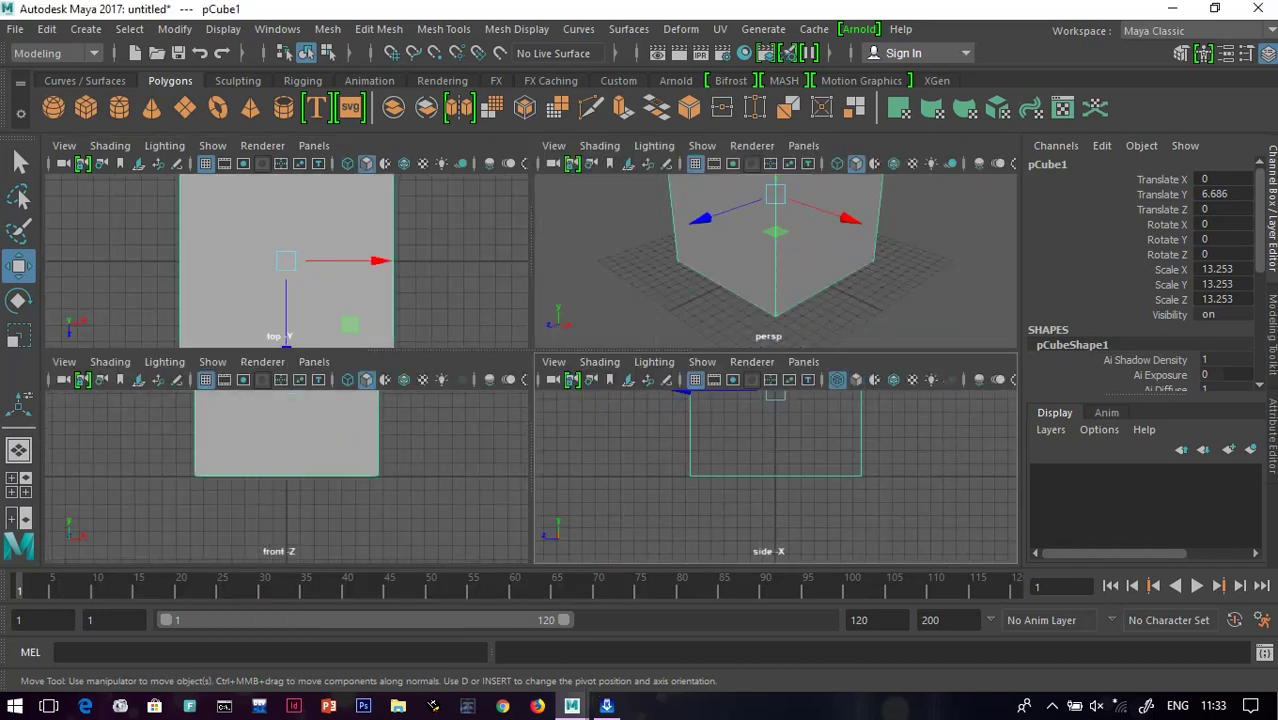
scroll(286, 470, down, 3)
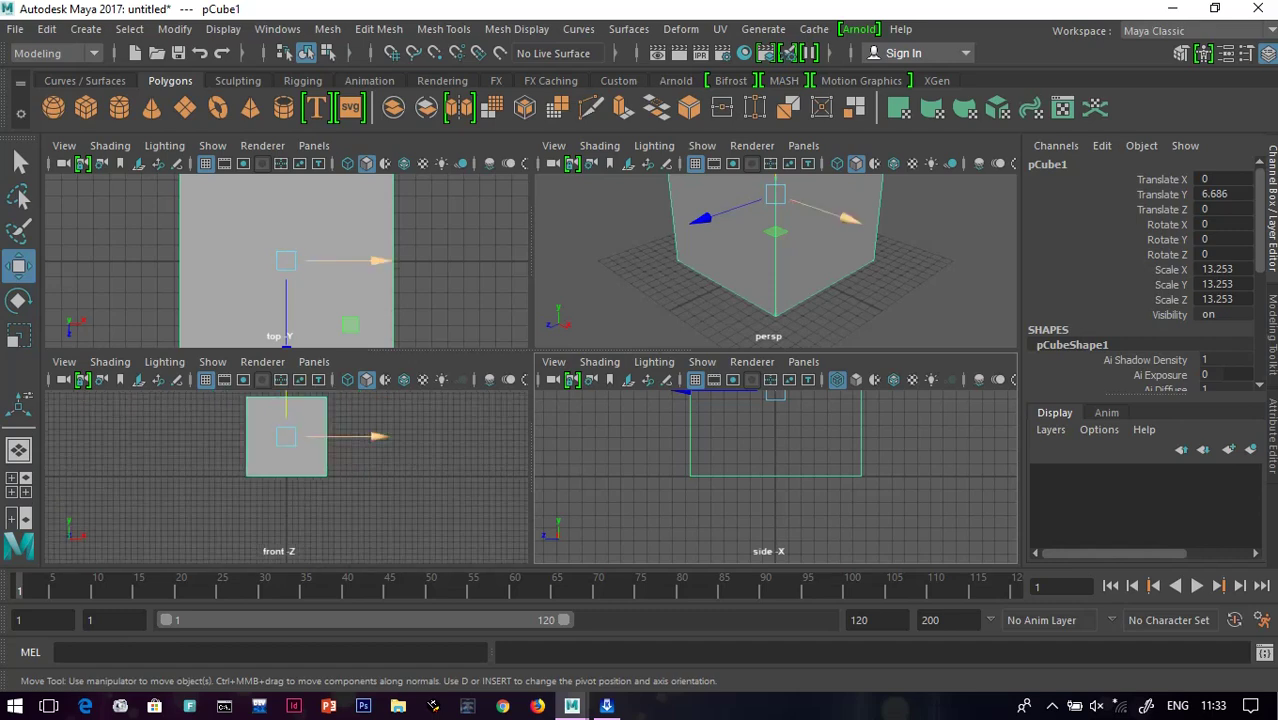
key(space)
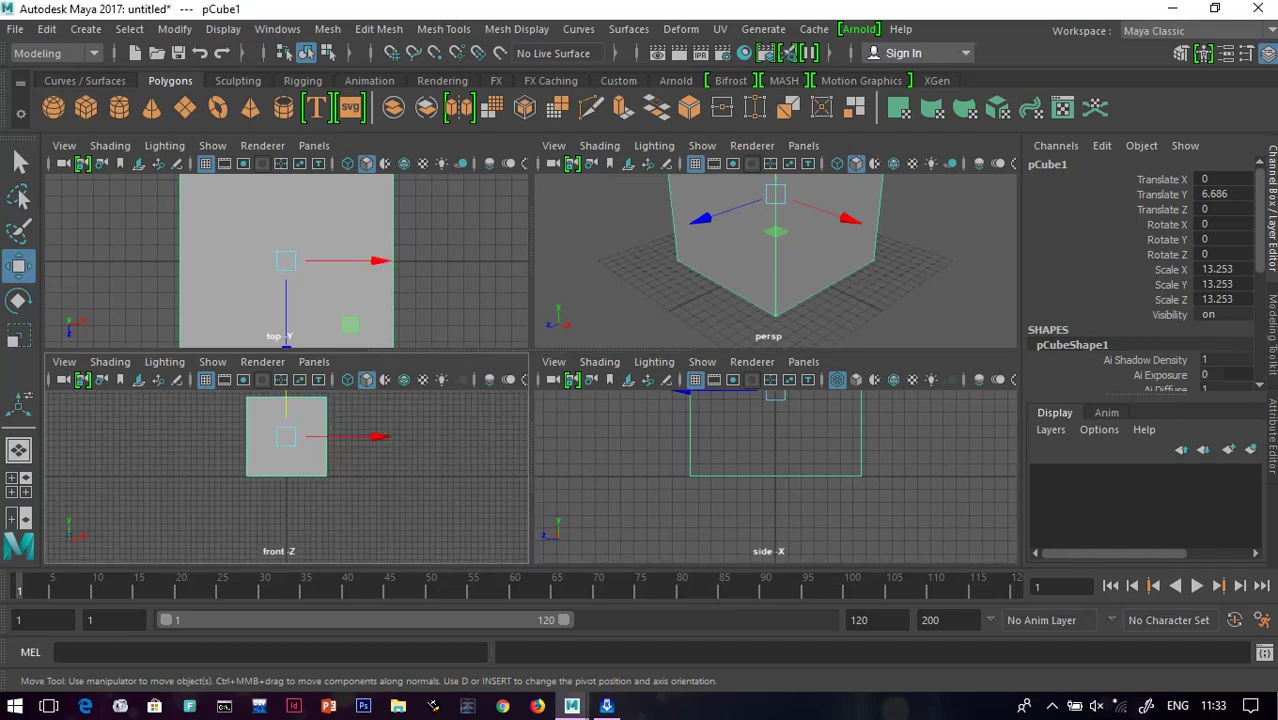
drag(332, 483, 316, 388)
right_drag(320, 420, 232, 160)
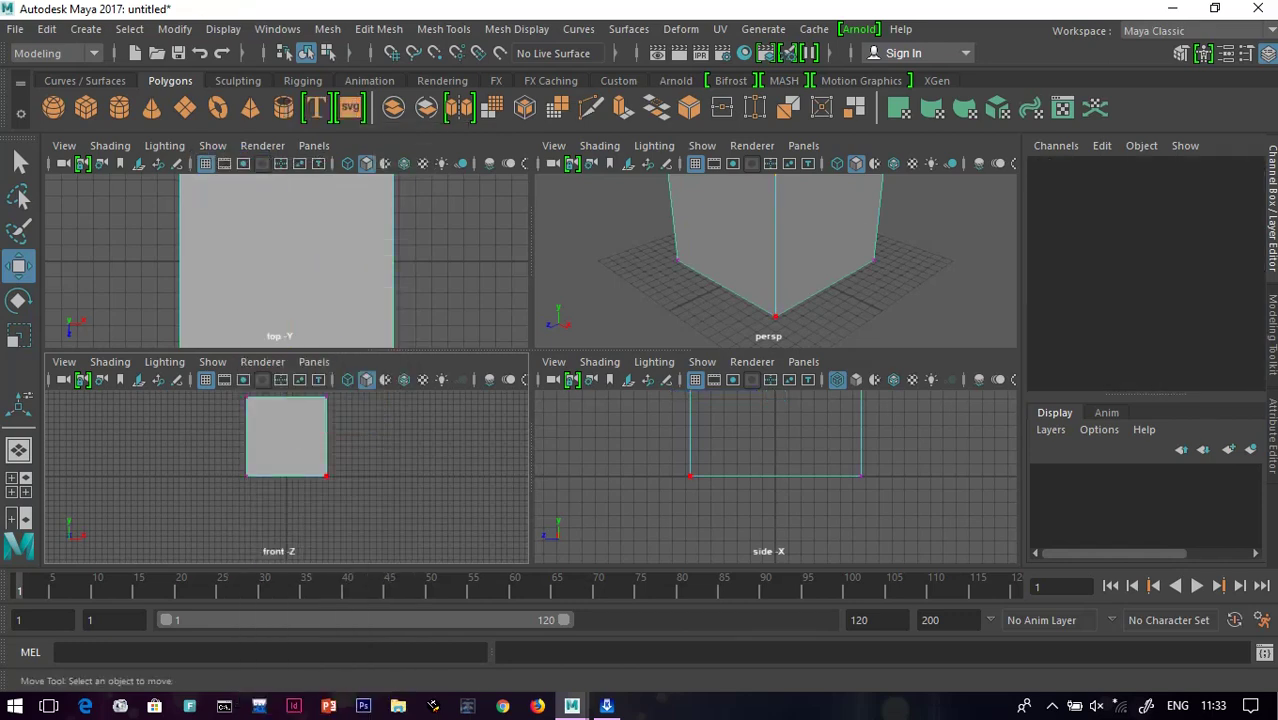
drag(318, 397, 317, 396)
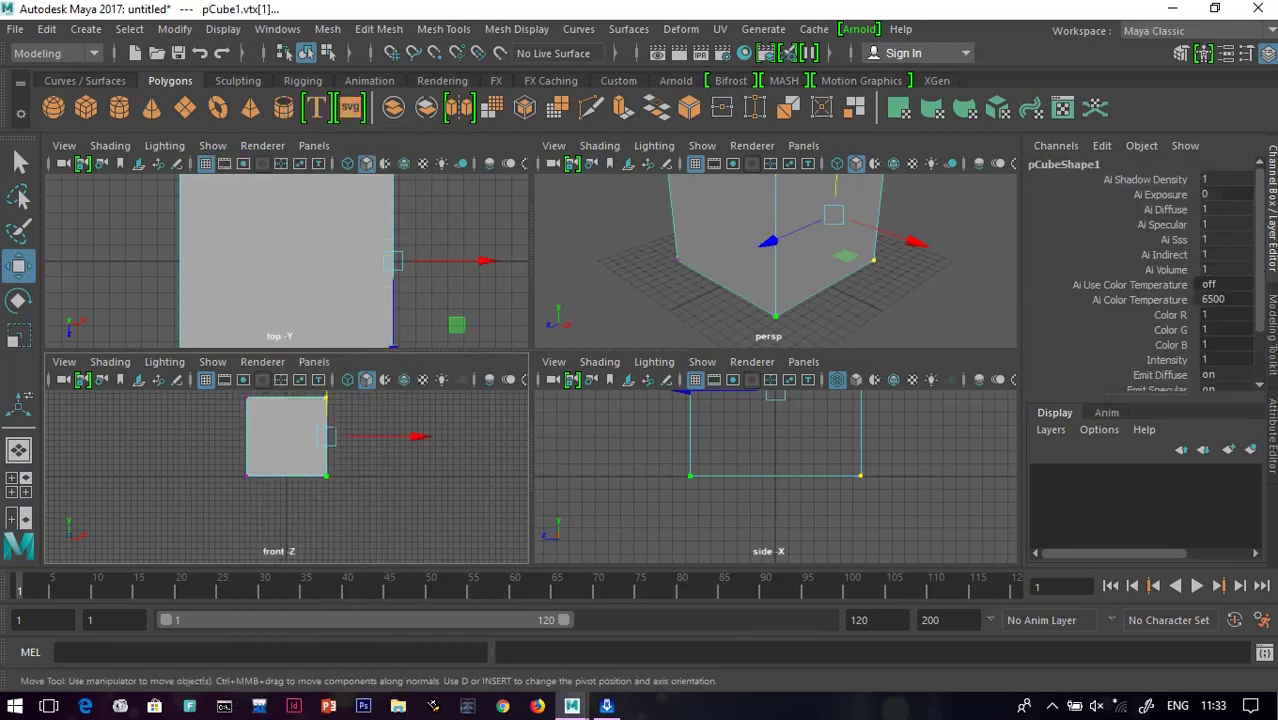
drag(914, 241, 997, 269)
drag(460, 437, 584, 437)
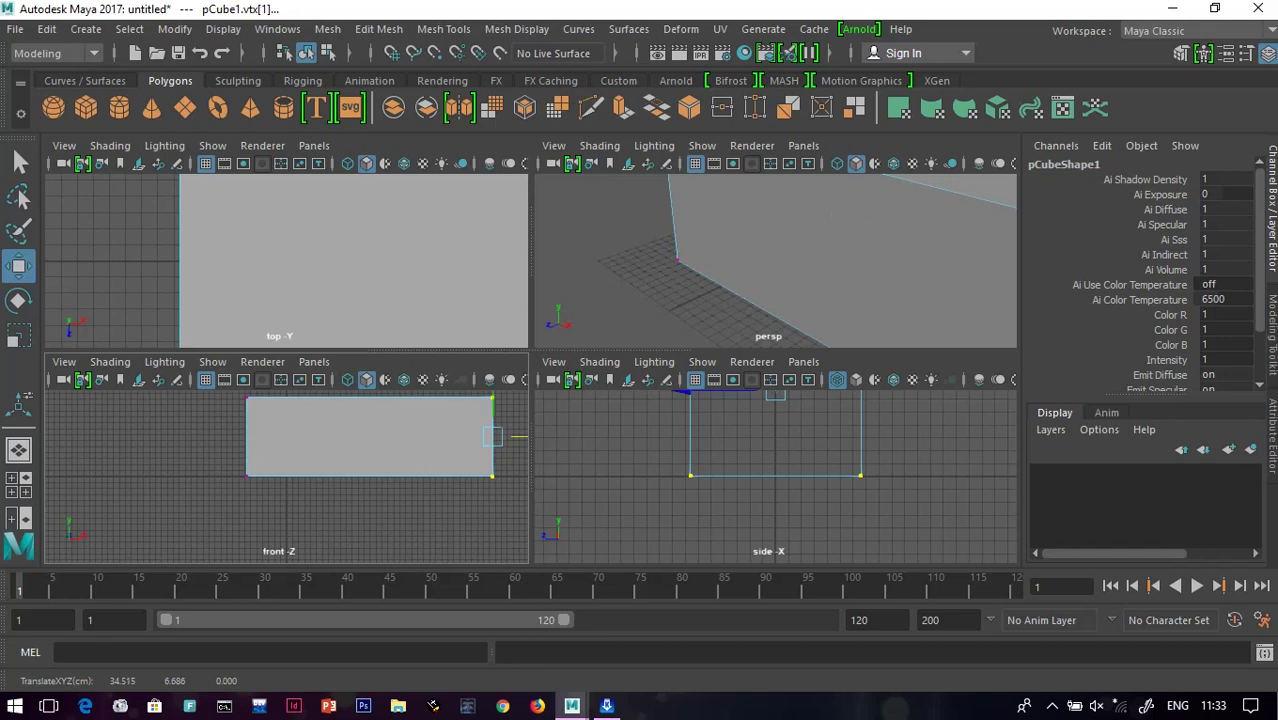
- In the perspective view, delete the box's long front face and its top face to open up the interior
click(663, 317)
key(space)
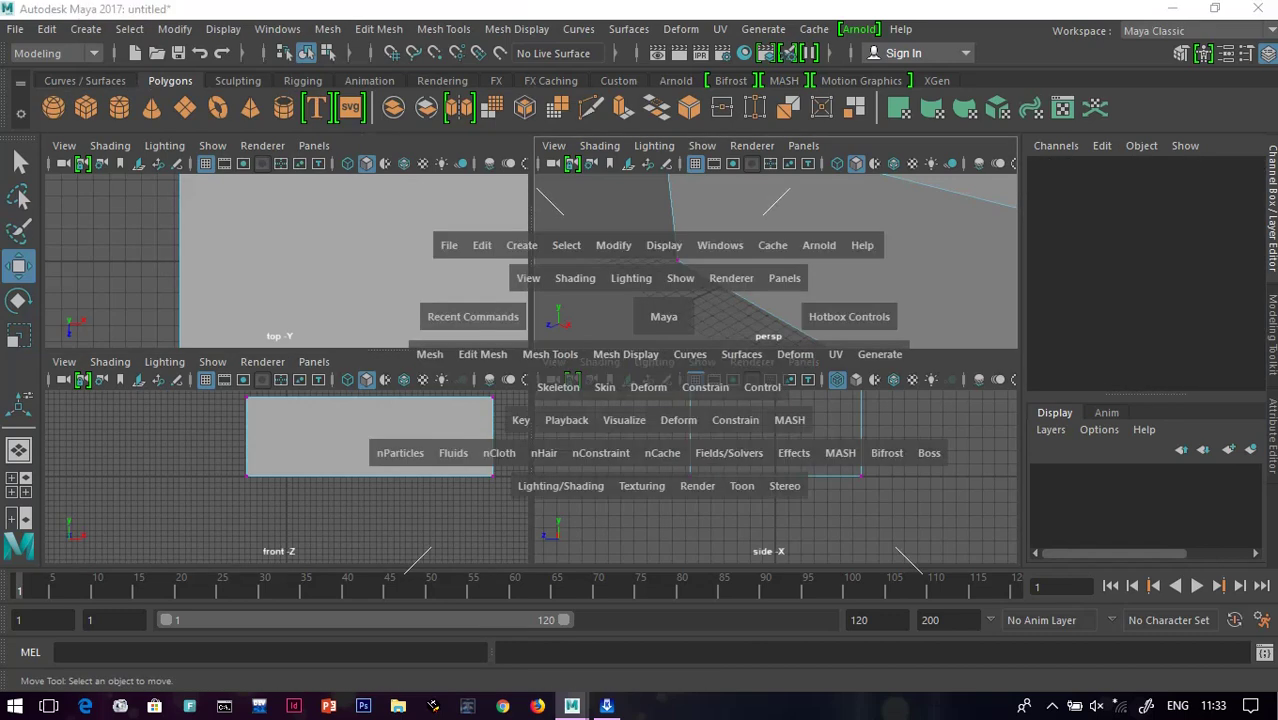
scroll(664, 368, down, 5)
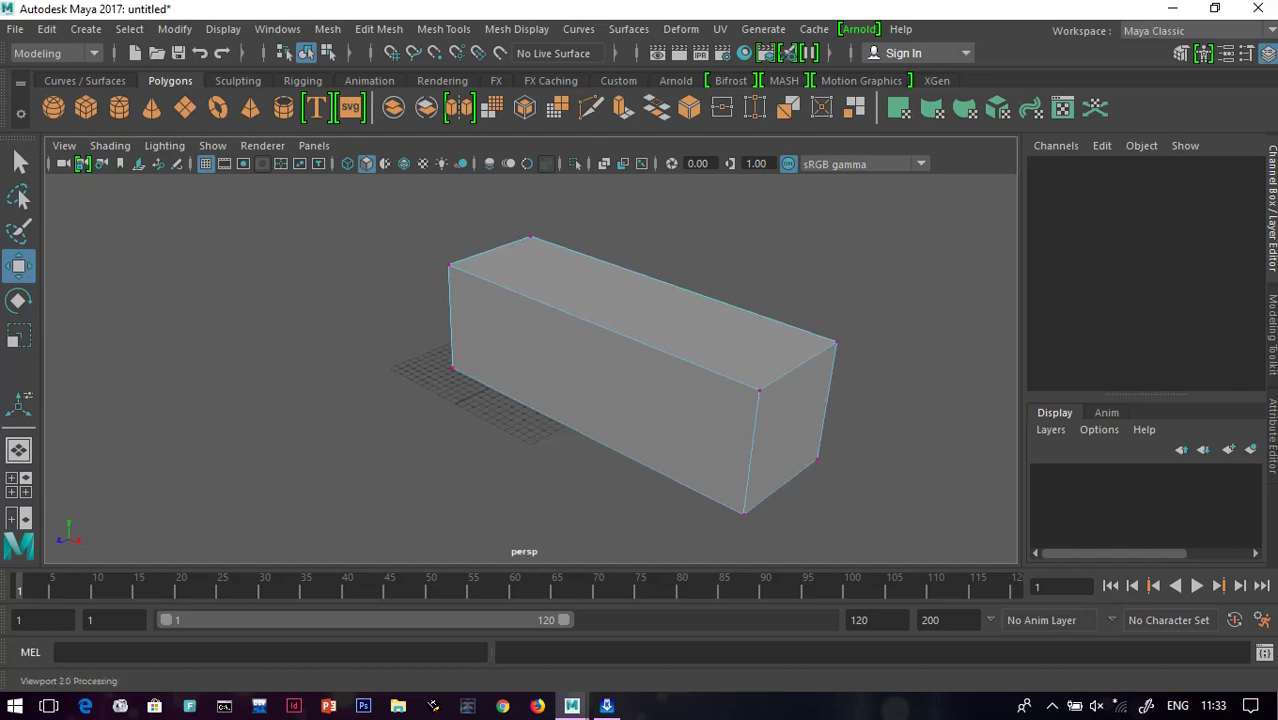
alt+drag(700, 400, 851, 425)
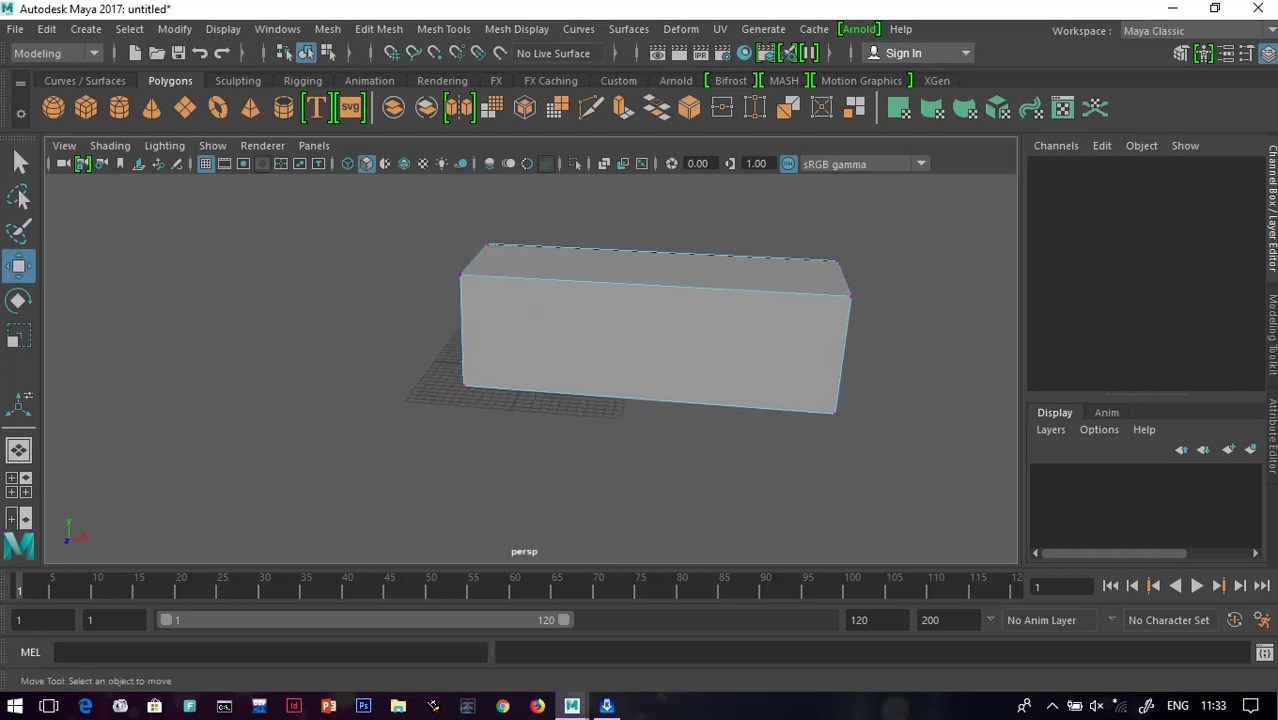
right_drag(602, 345, 640, 212)
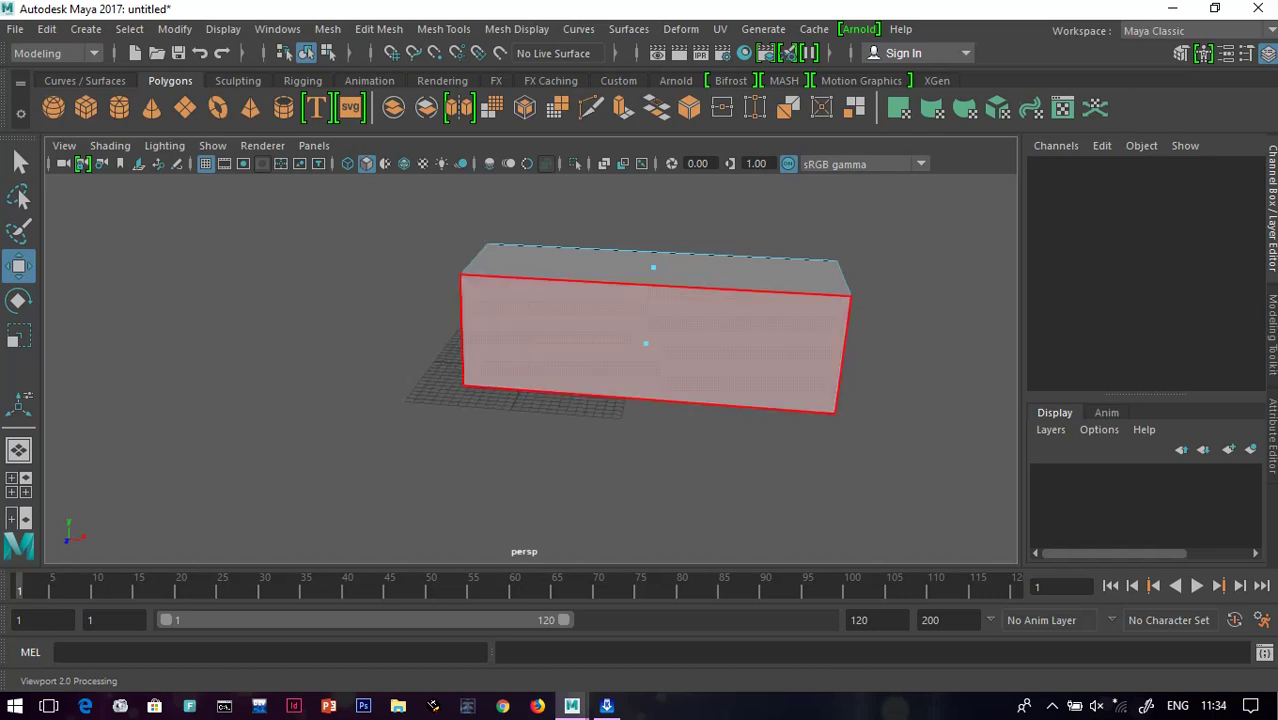
click(646, 343)
key(Delete)
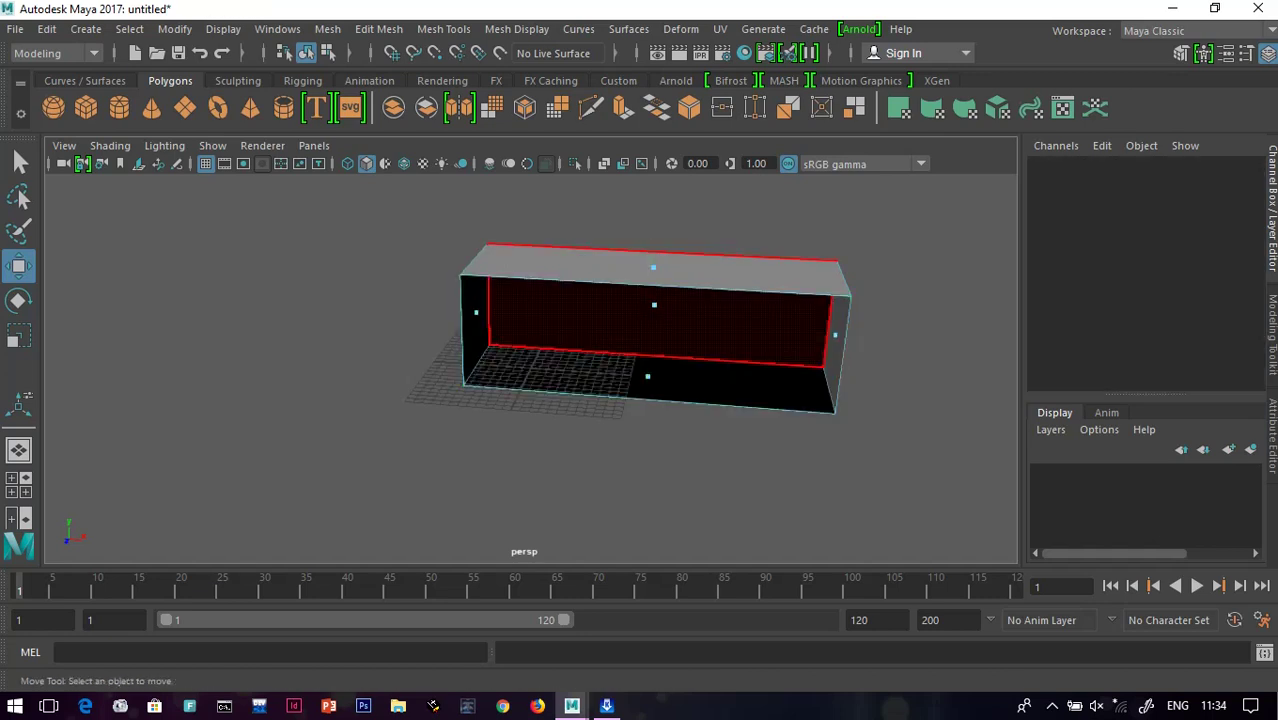
click(653, 268)
key(Delete)
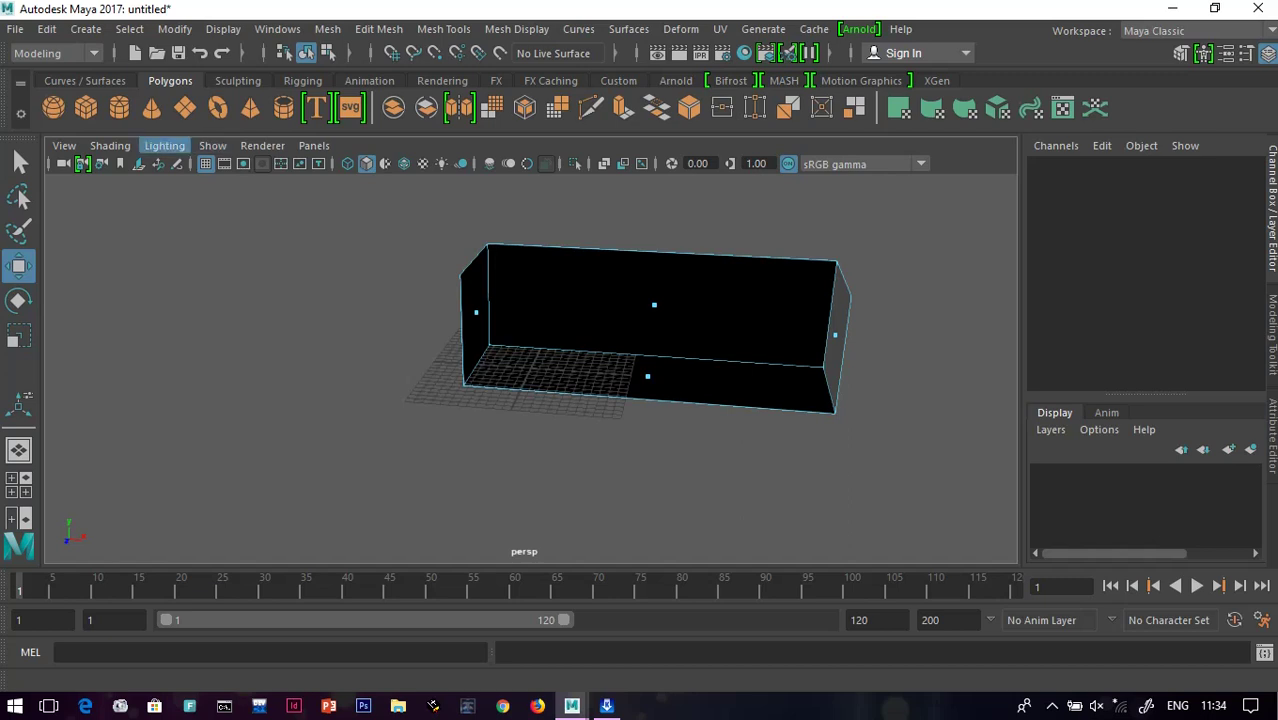
- Turn on Two Sided Lighting in the perspective view
click(165, 146)
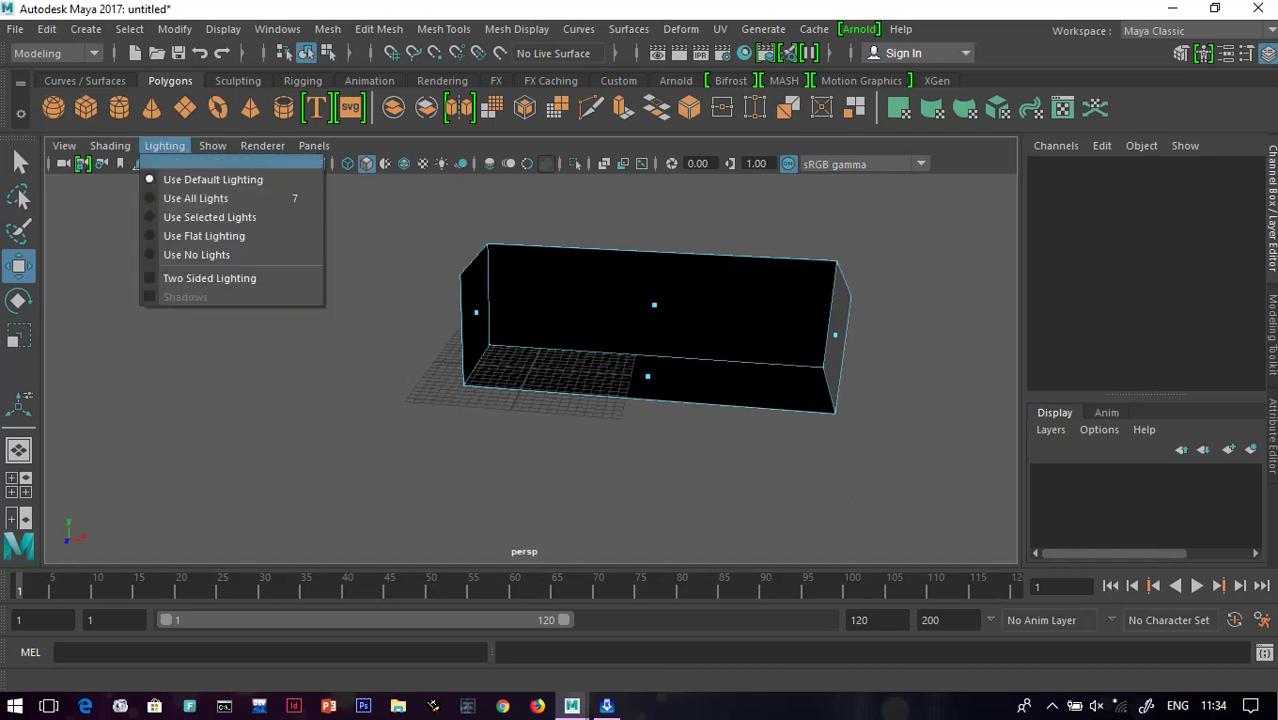
click(210, 278)
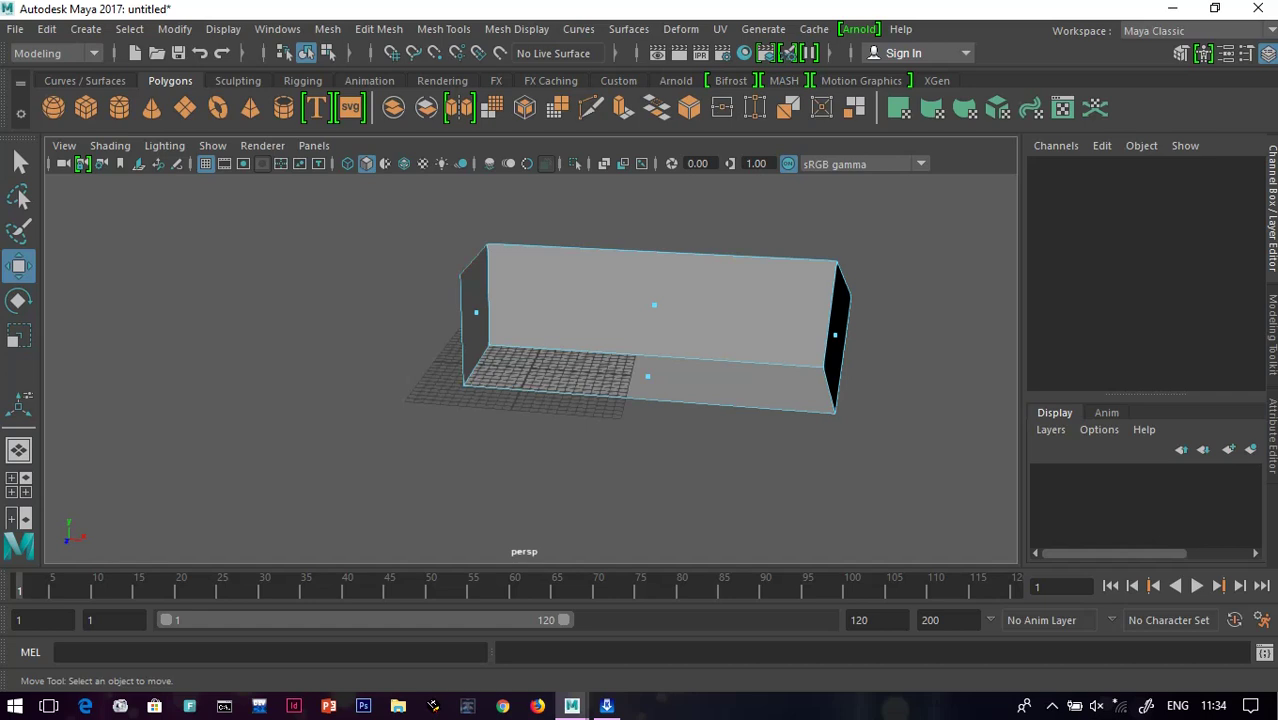
- Return the open box to object mode and move it along X to about -10.95
click(19, 162)
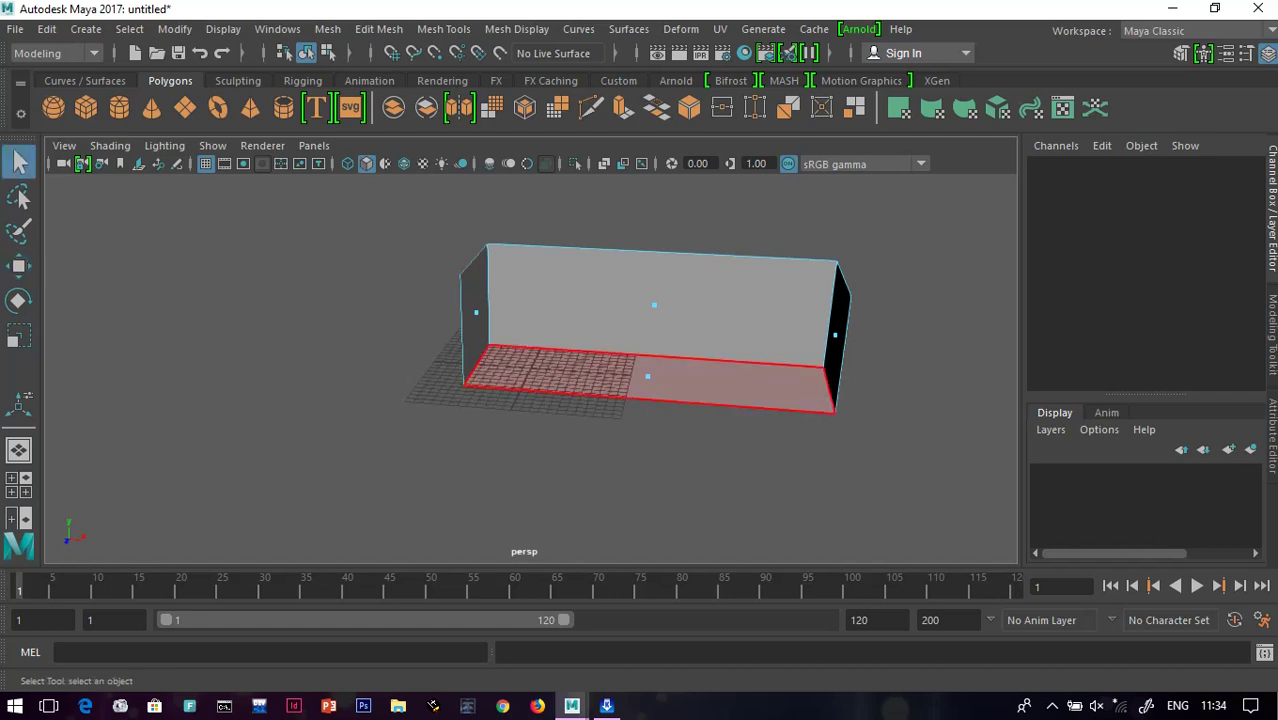
key(w)
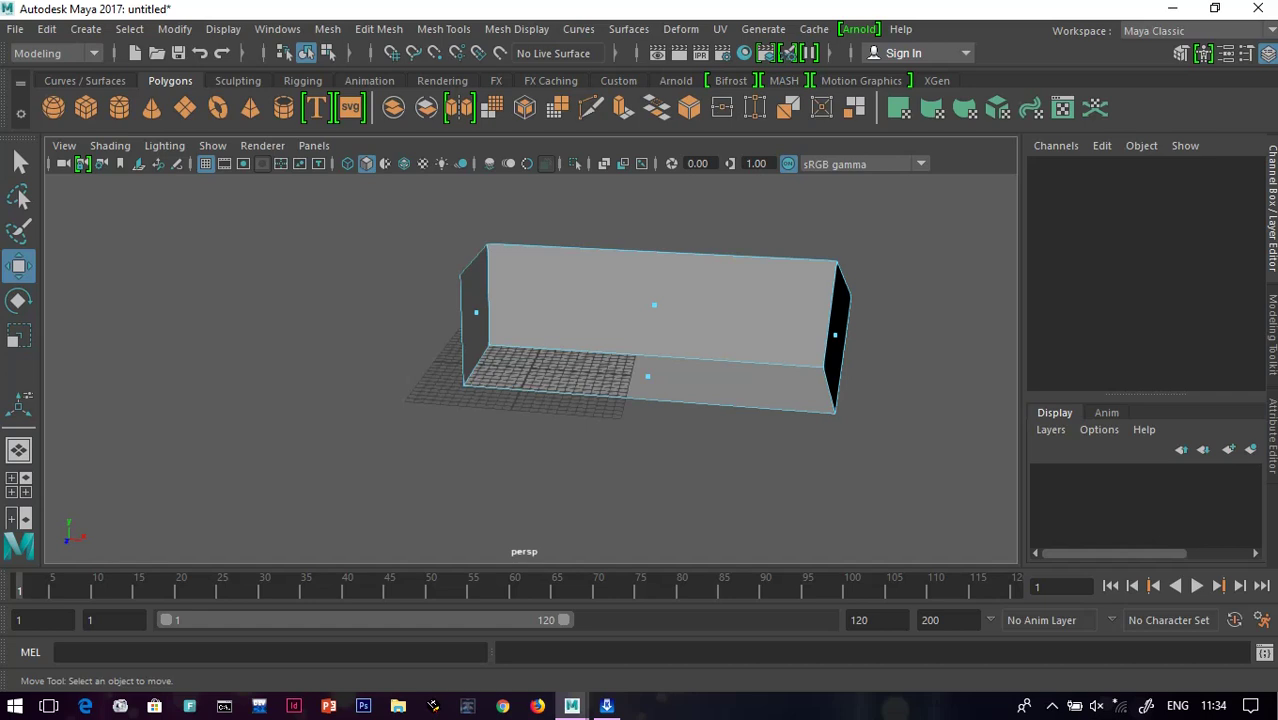
right_drag(610, 300, 704, 130)
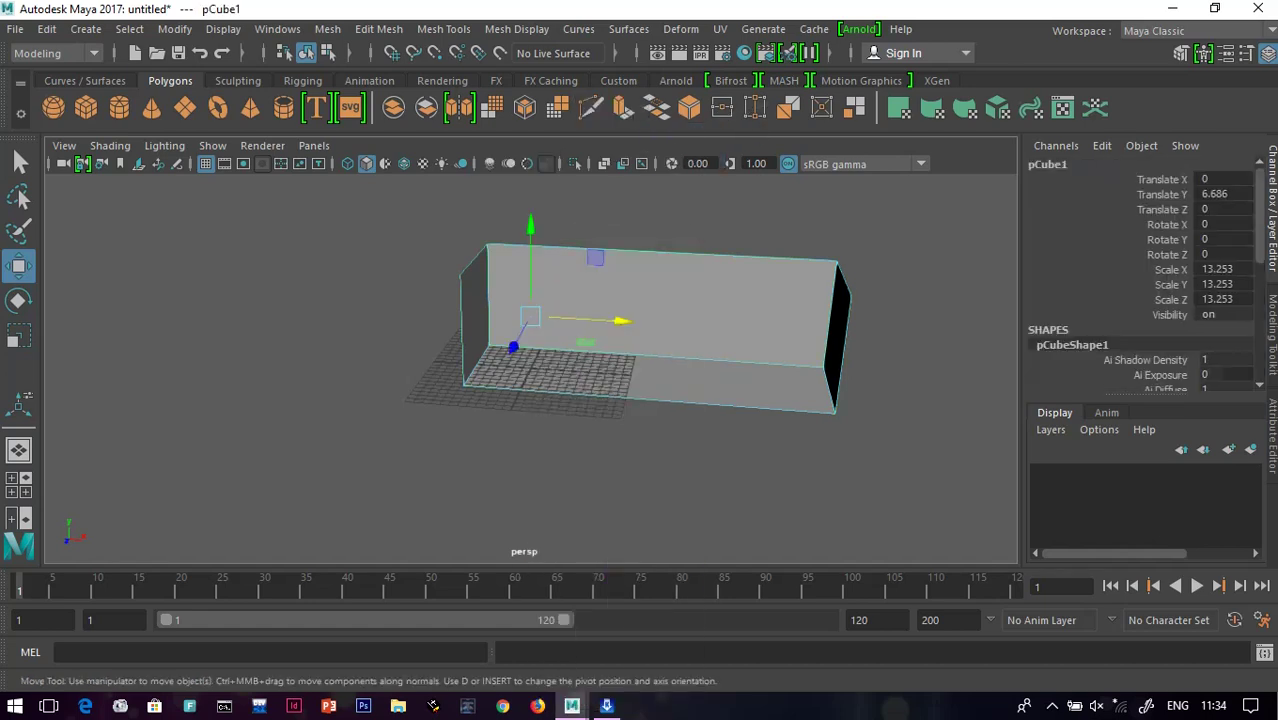
drag(620, 321, 507, 316)
- Scale the open box along Z to about 18.85 to make the room deeper
key(r)
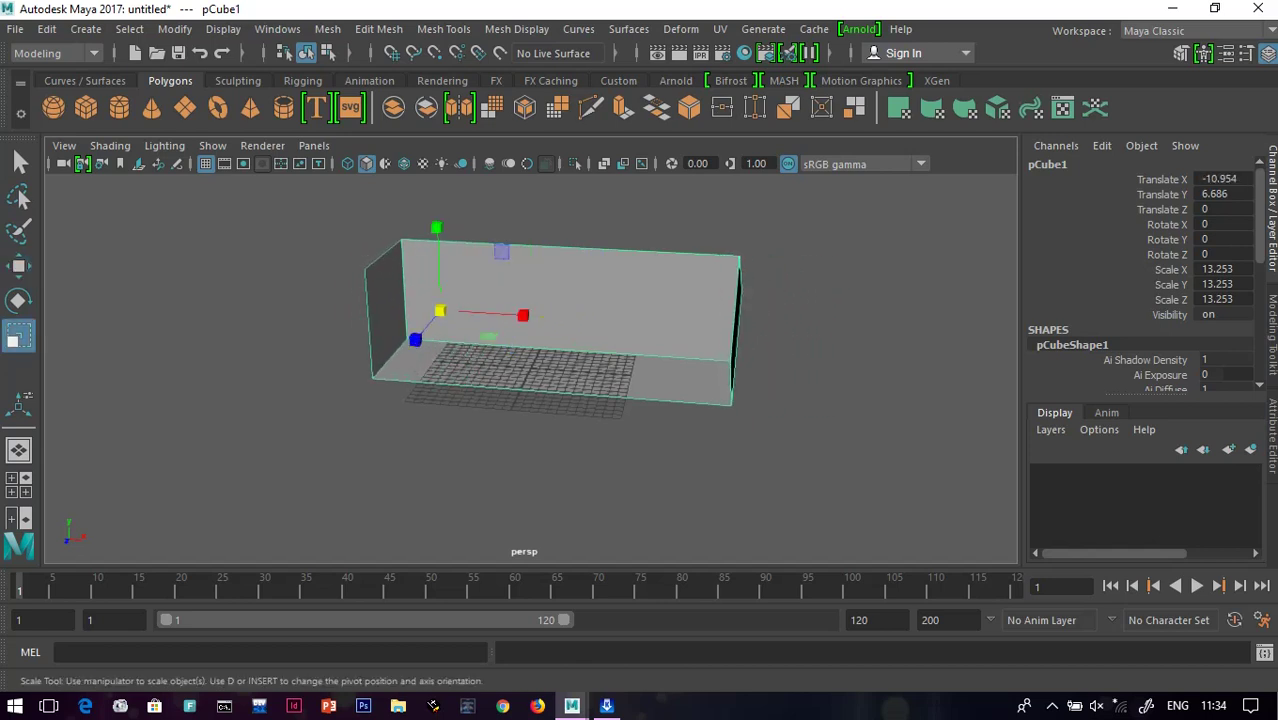
drag(415, 340, 404, 353)
drag(440, 311, 440, 311)
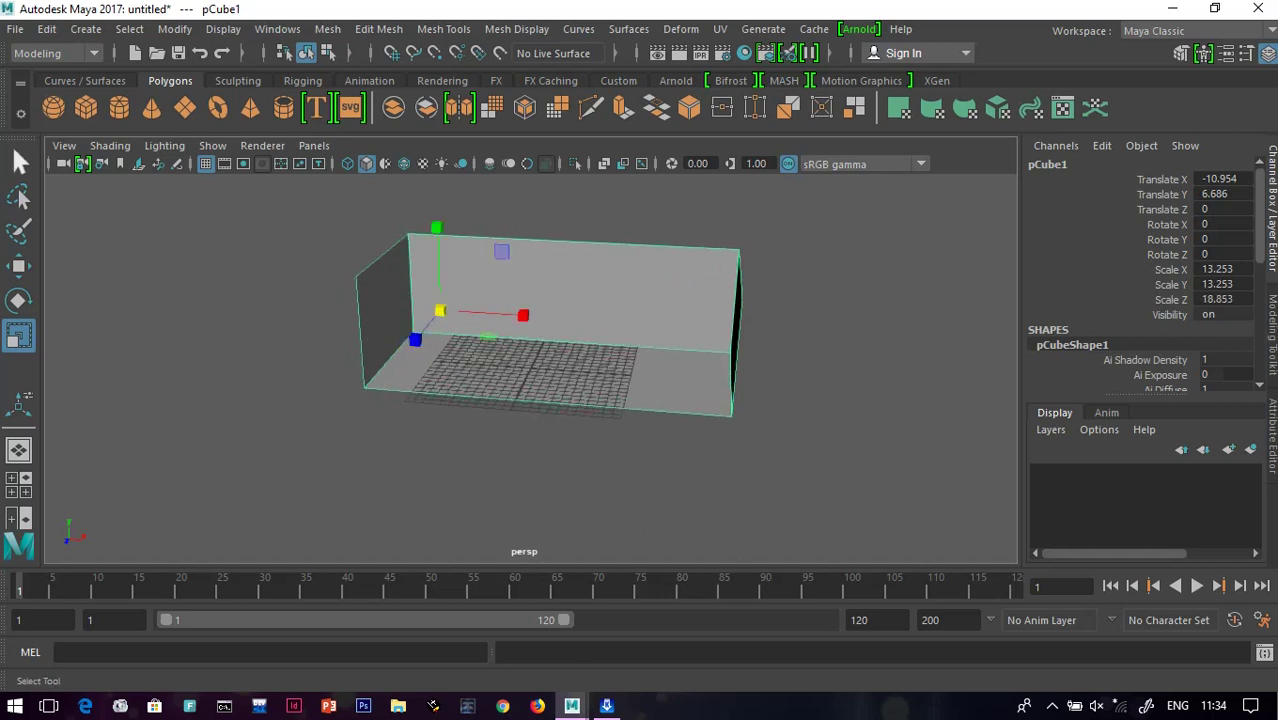
- Move the open box along Z to about 4.59 so the grid lies within its floor
key(q)
key(w)
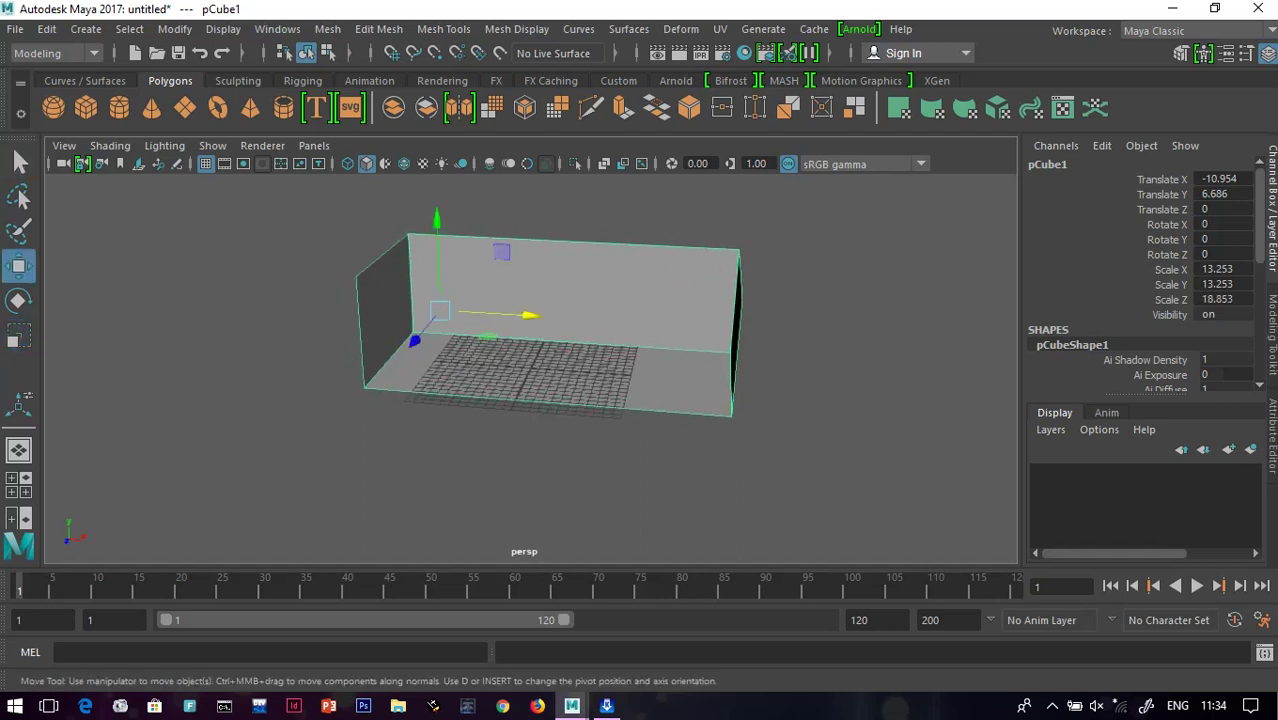
drag(414, 340, 401, 355)
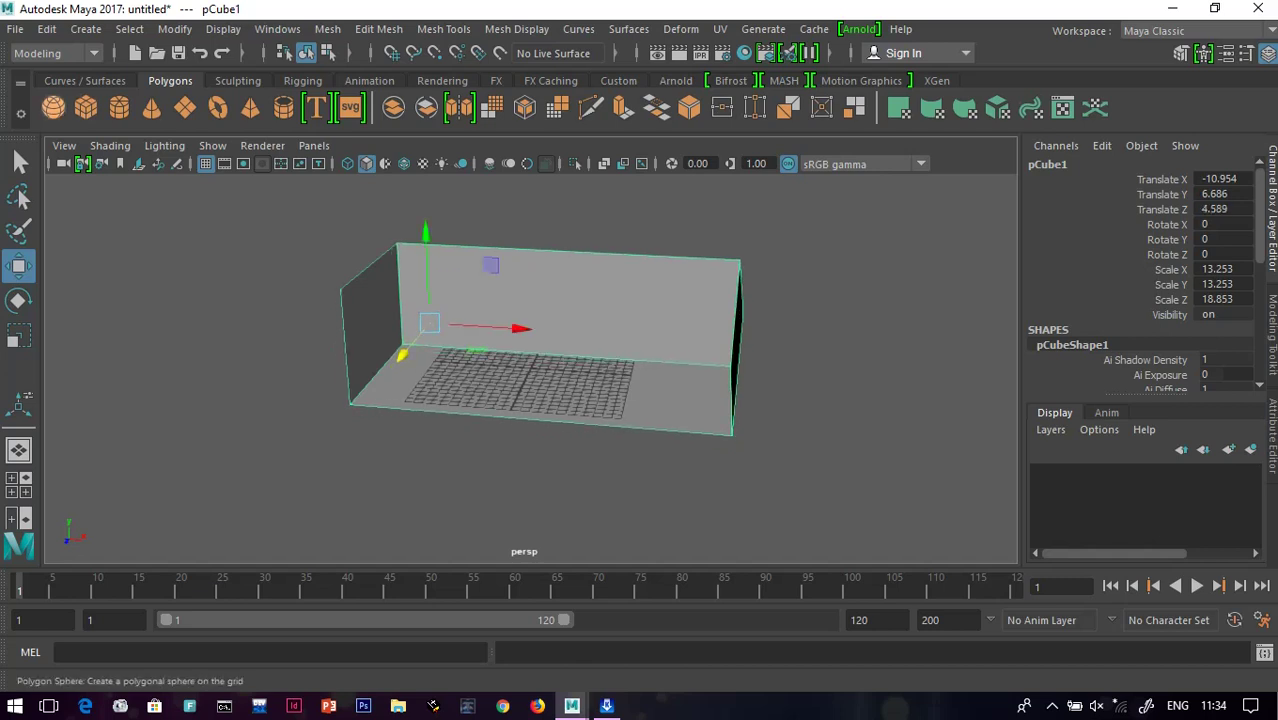
- Create a polygon sphere at the origin and raise it to about Y 1.68, above the room floor
click(53, 107)
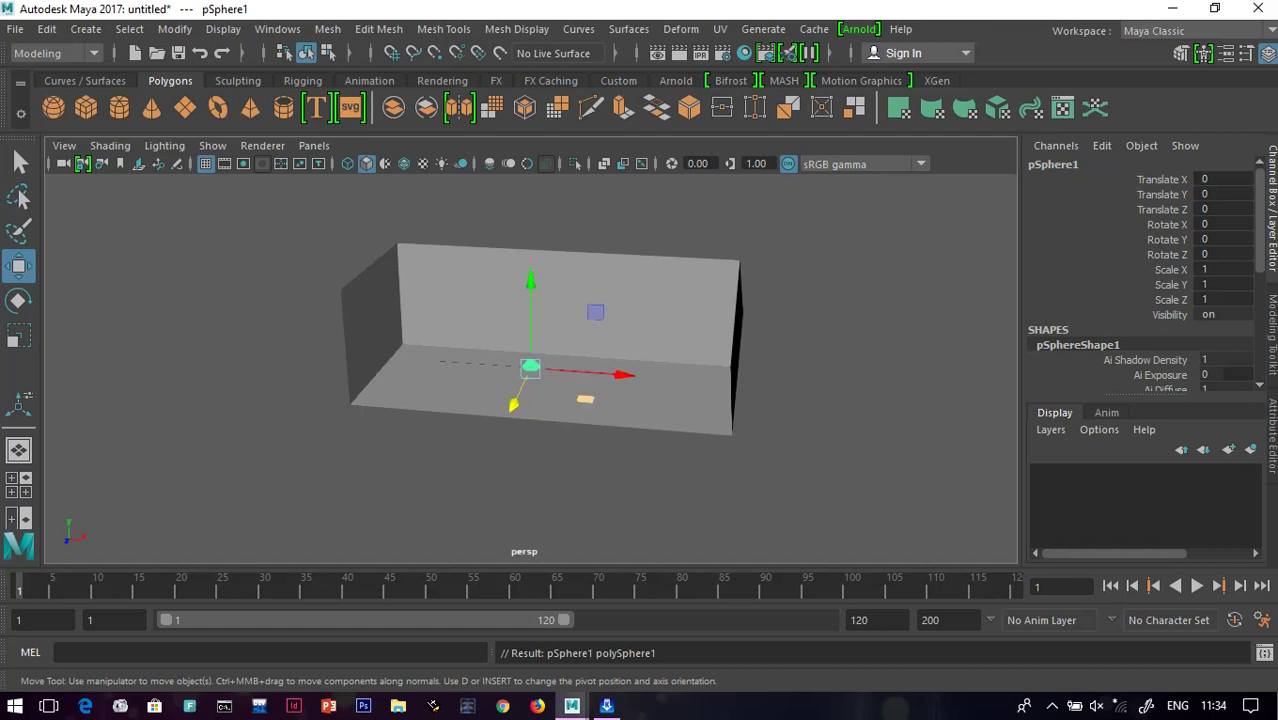
scroll(531, 369, up, 5)
scroll(531, 369, up, 1)
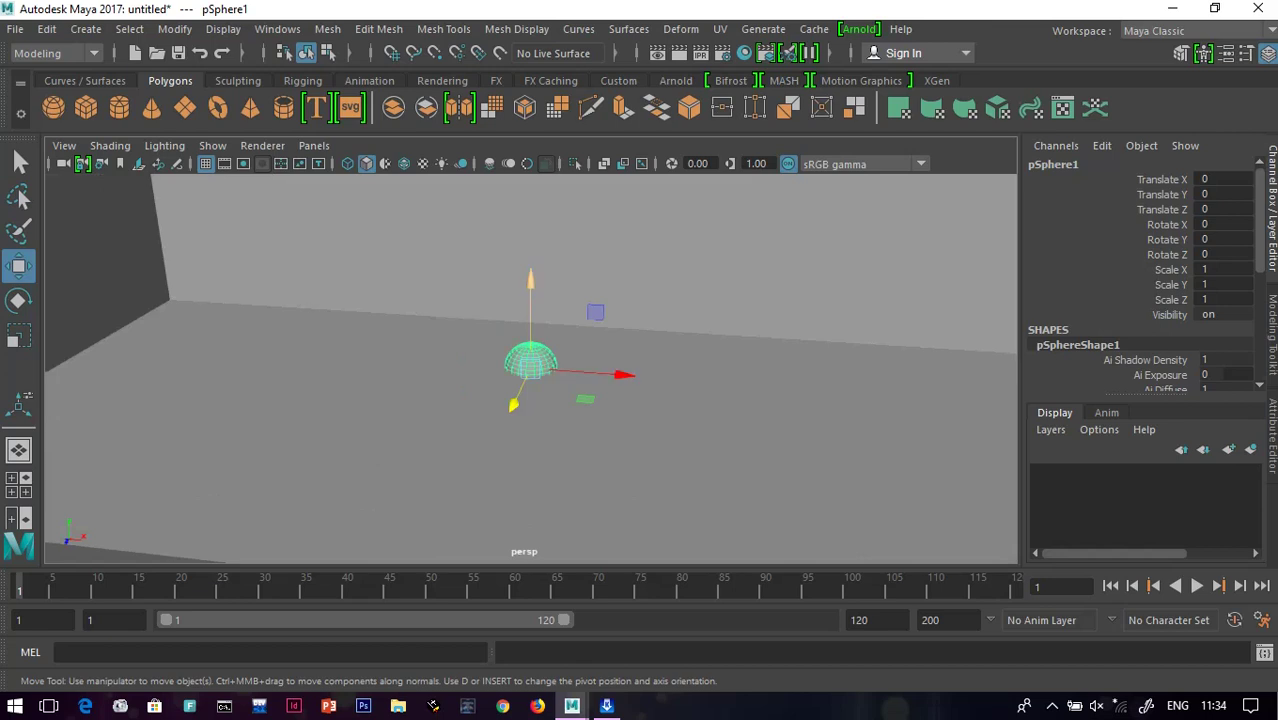
drag(531, 282, 531, 239)
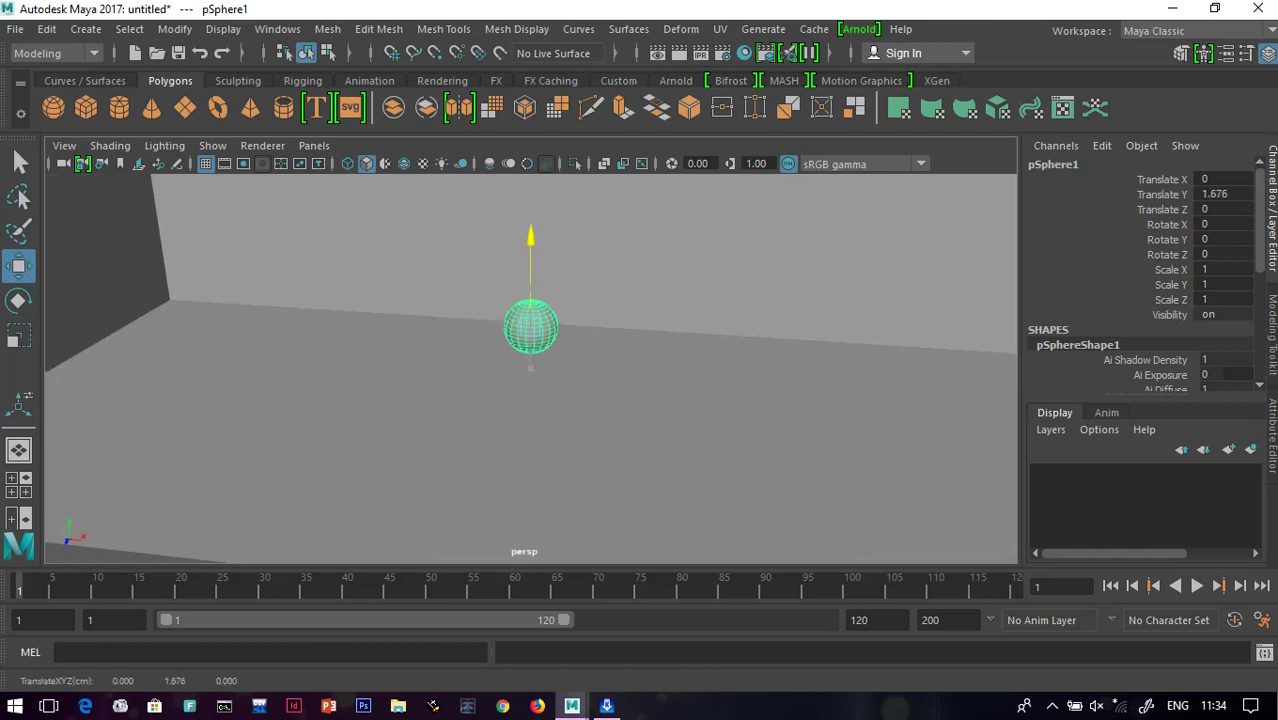
- Move the sphere to about X -12.41, Y 1.93, Z 4.57 and scale it uniformly to about 1.62
drag(624, 332, 295, 310)
drag(161, 336, 91, 383)
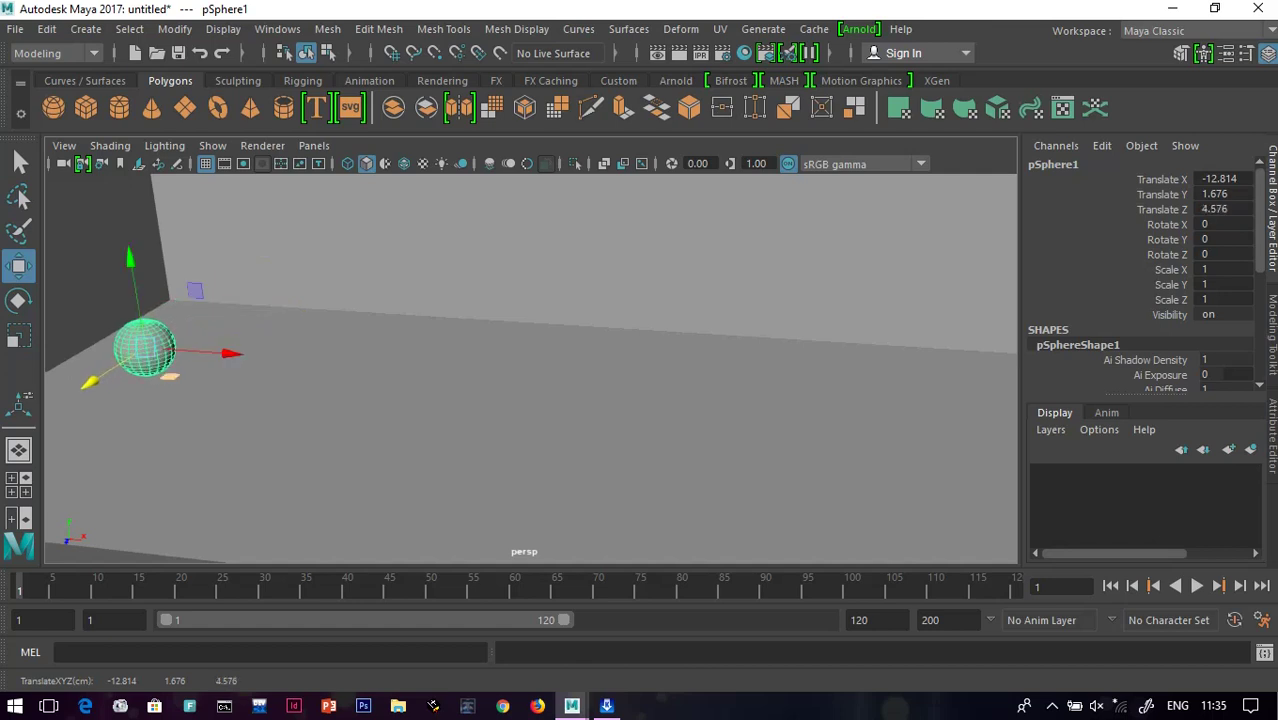
drag(195, 291, 206, 286)
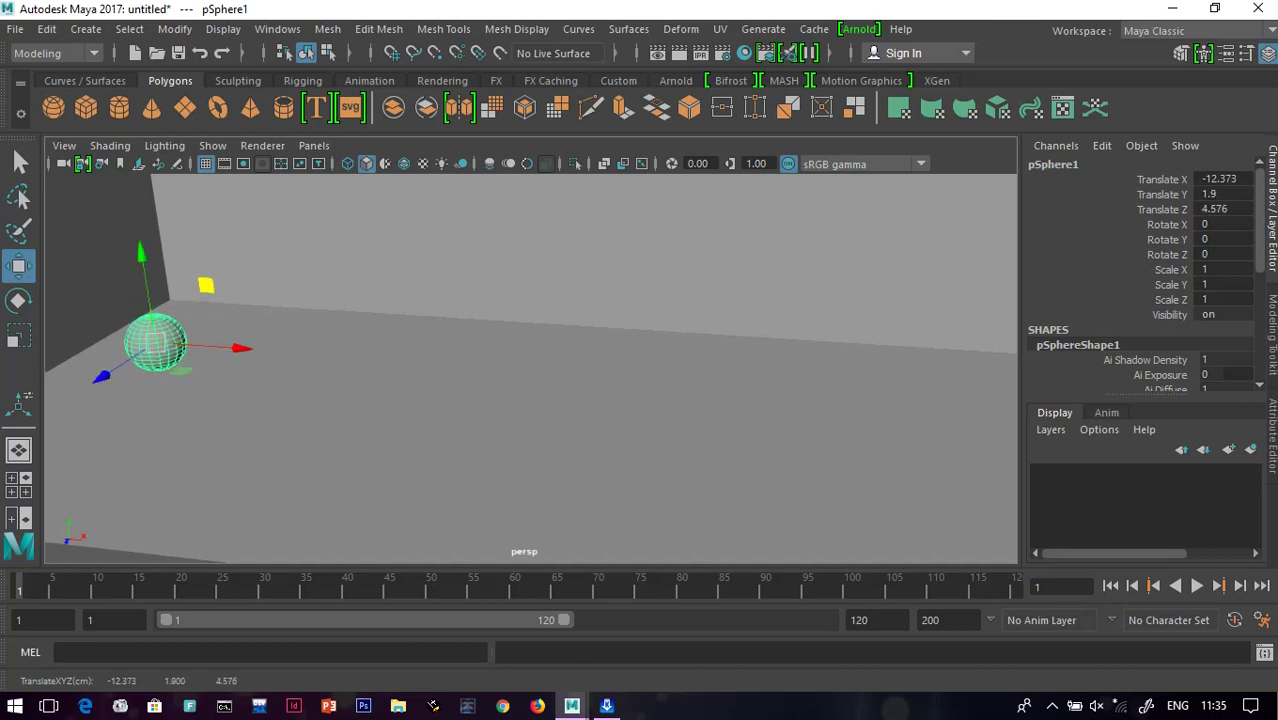
drag(156, 342, 215, 341)
click(19, 335)
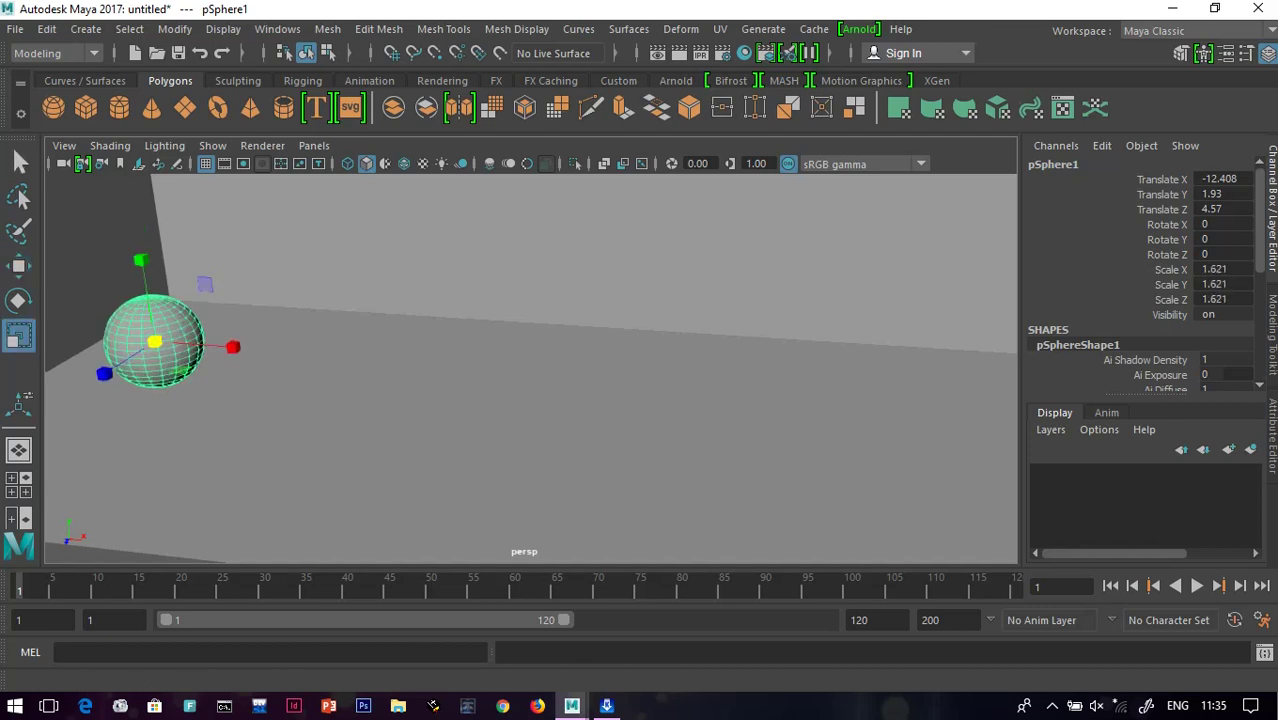
- Create an area light at the origin and raise it to about Y 15.01
click(86, 29)
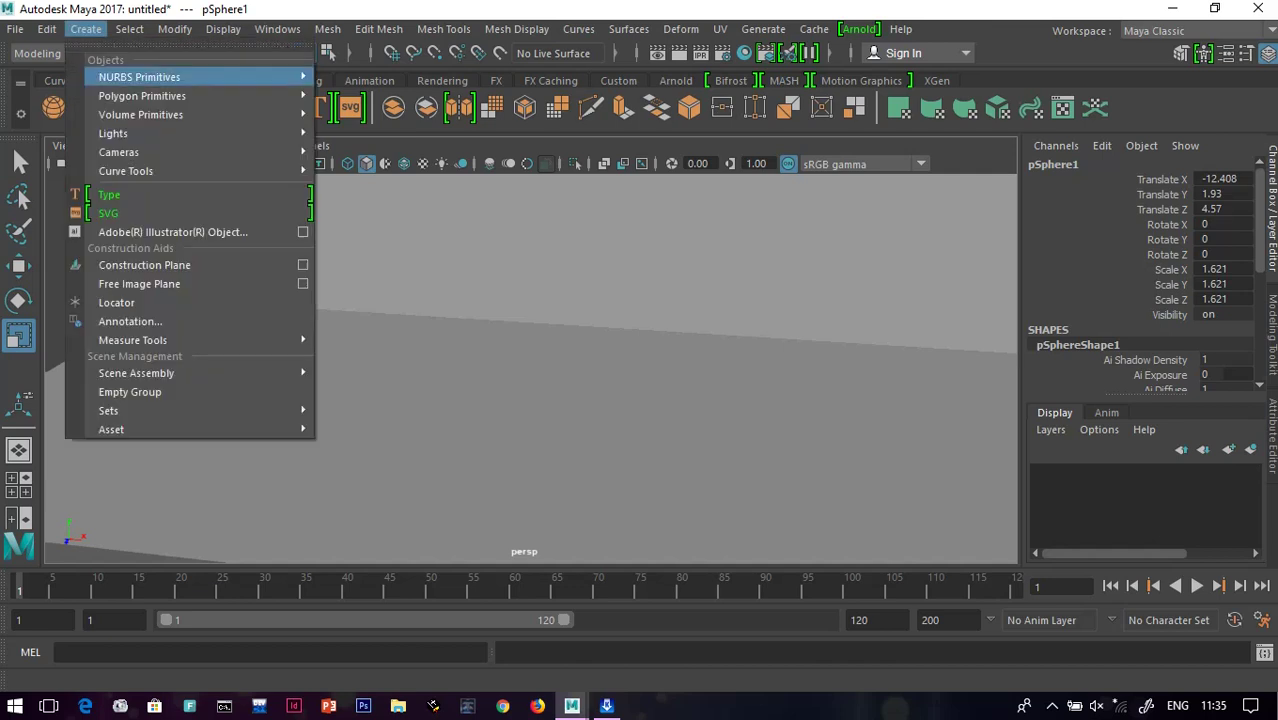
mouse_move(113, 133)
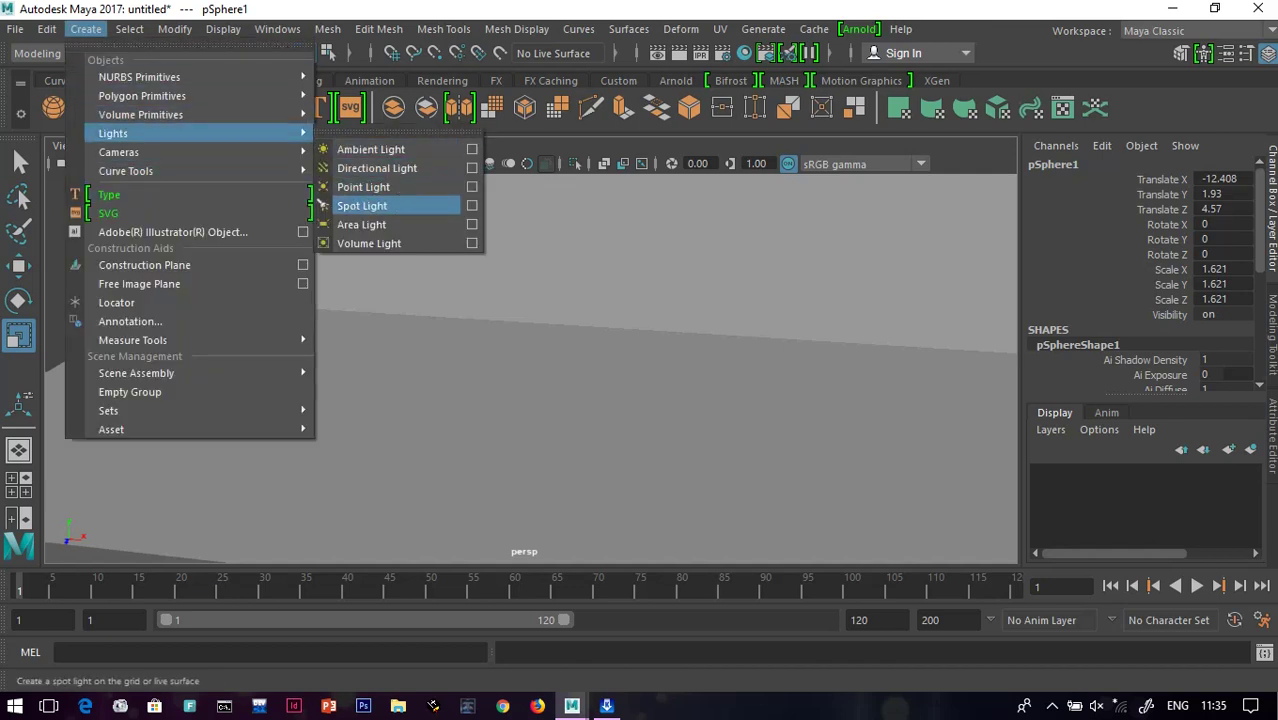
click(361, 225)
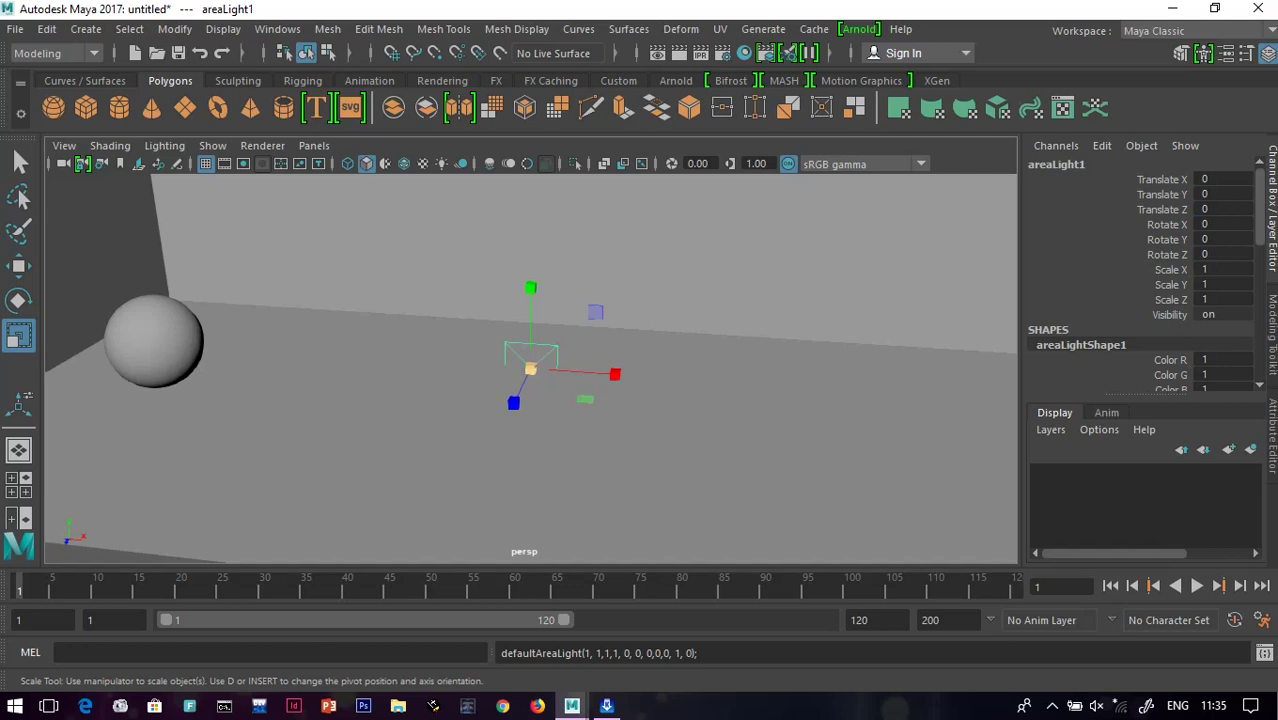
click(18, 266)
drag(531, 288, 531, 157)
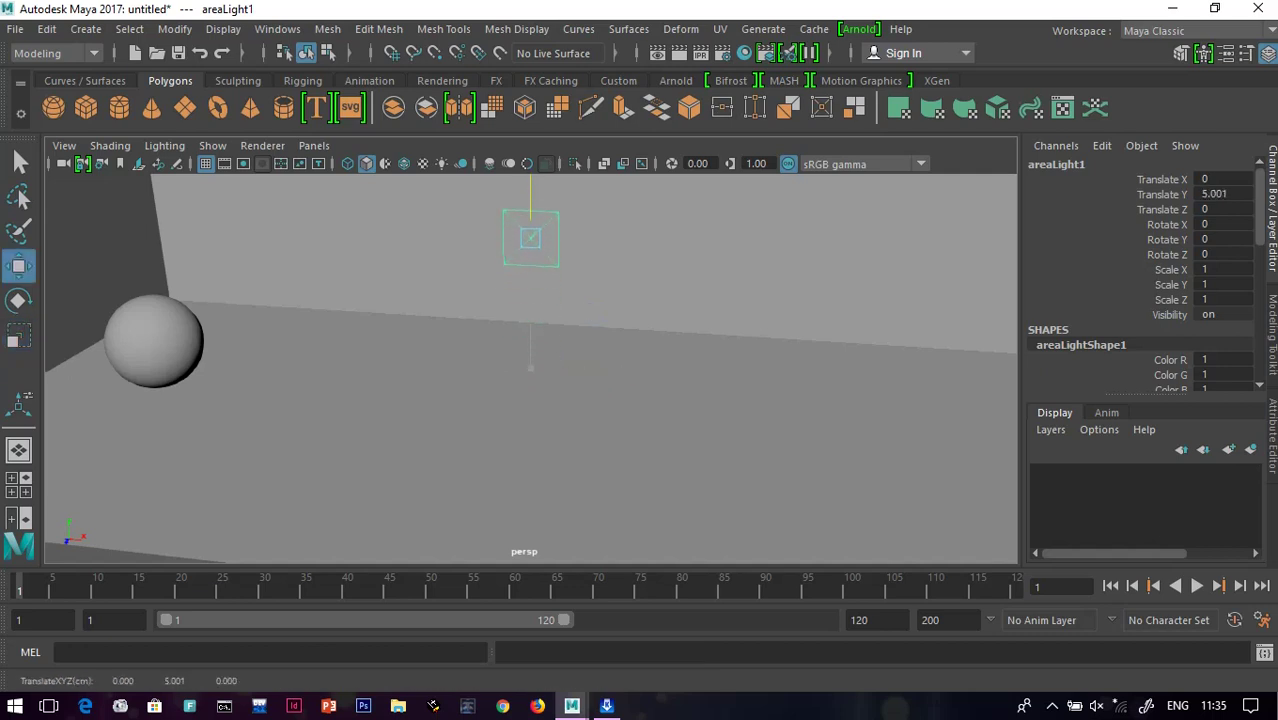
scroll(531, 300, down, 5)
scroll(560, 331, down, 4)
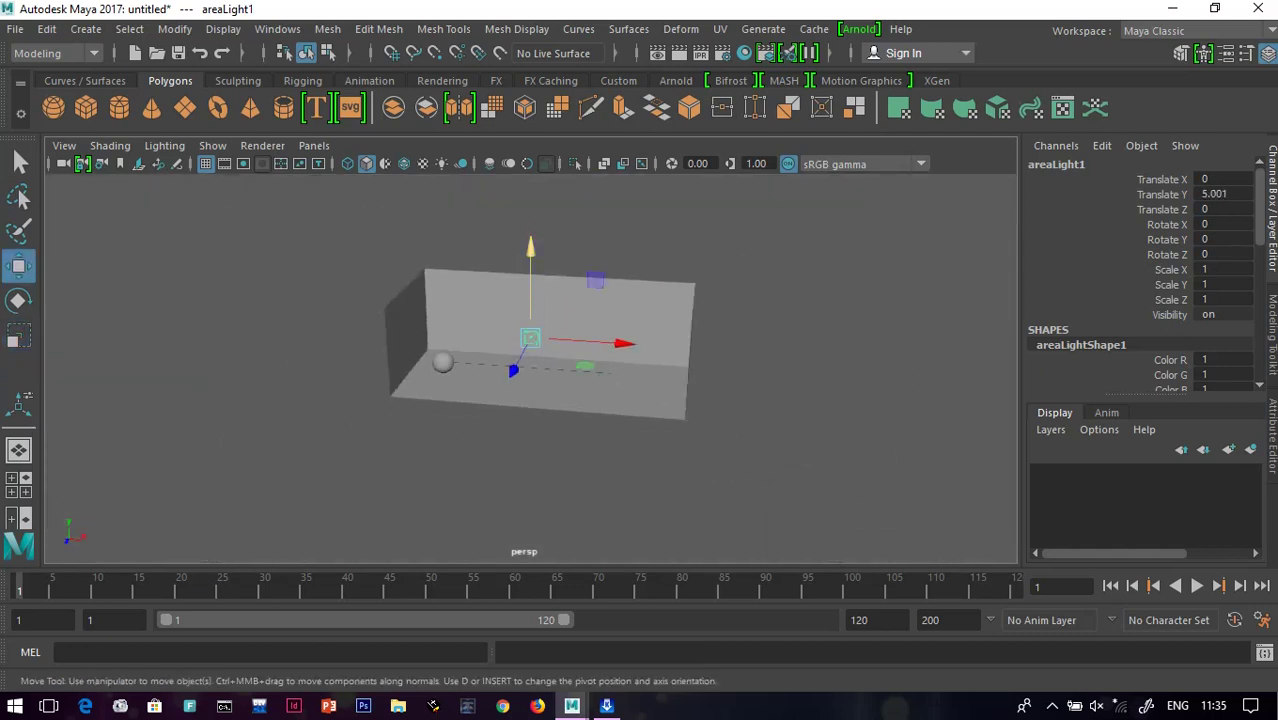
drag(531, 250, 531, 185)
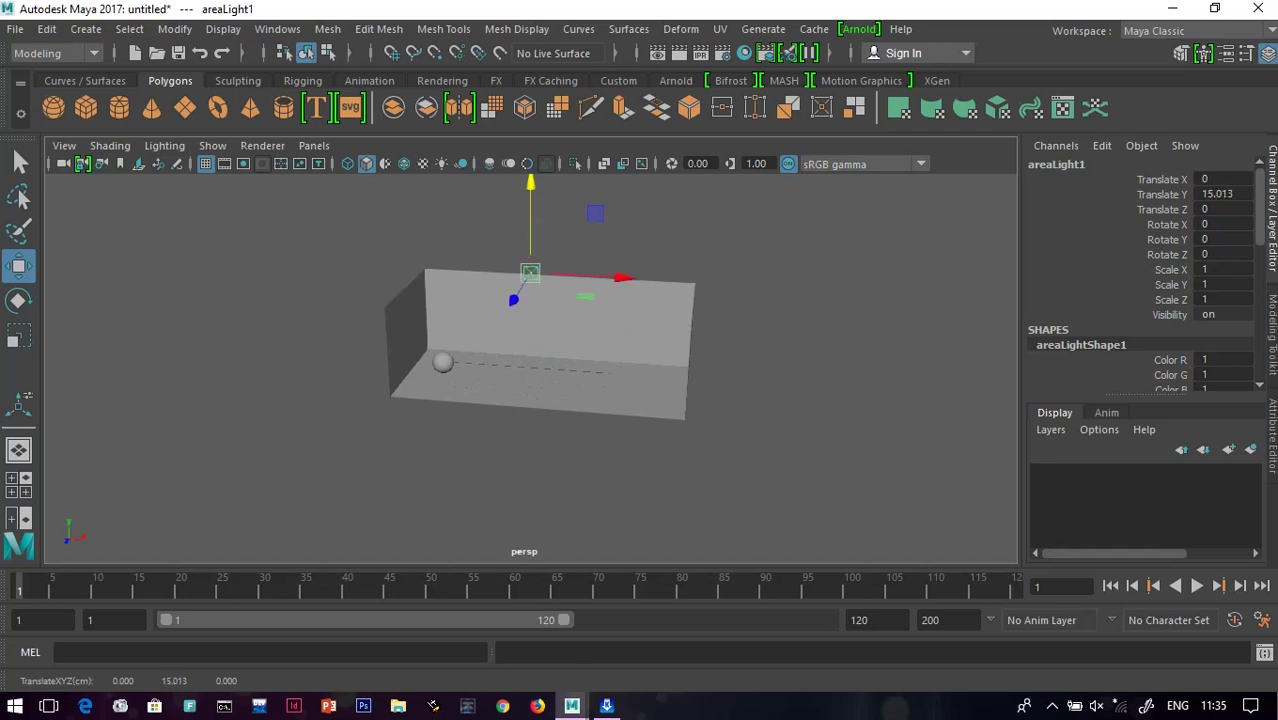
- Rotate the area light to about -90.98 degrees around Y and 61.2 degrees around X
alt+drag(720, 340, 478, 422)
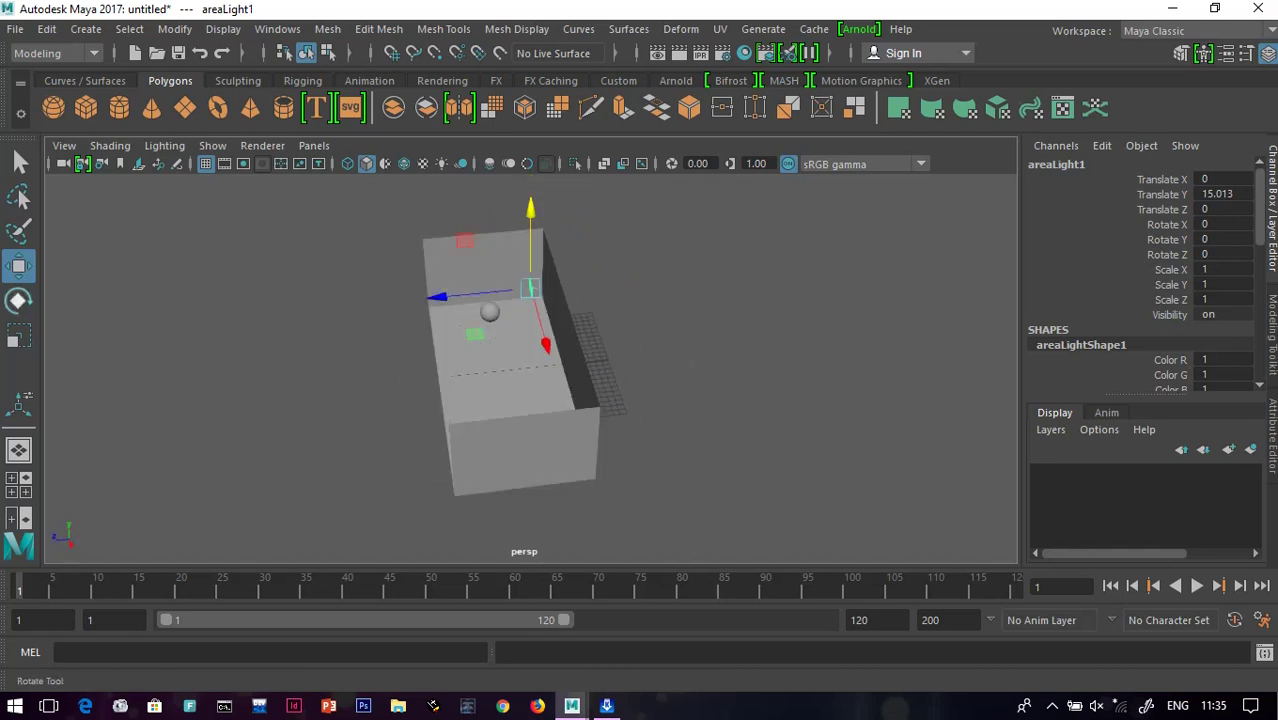
click(18, 300)
drag(588, 328, 474, 329)
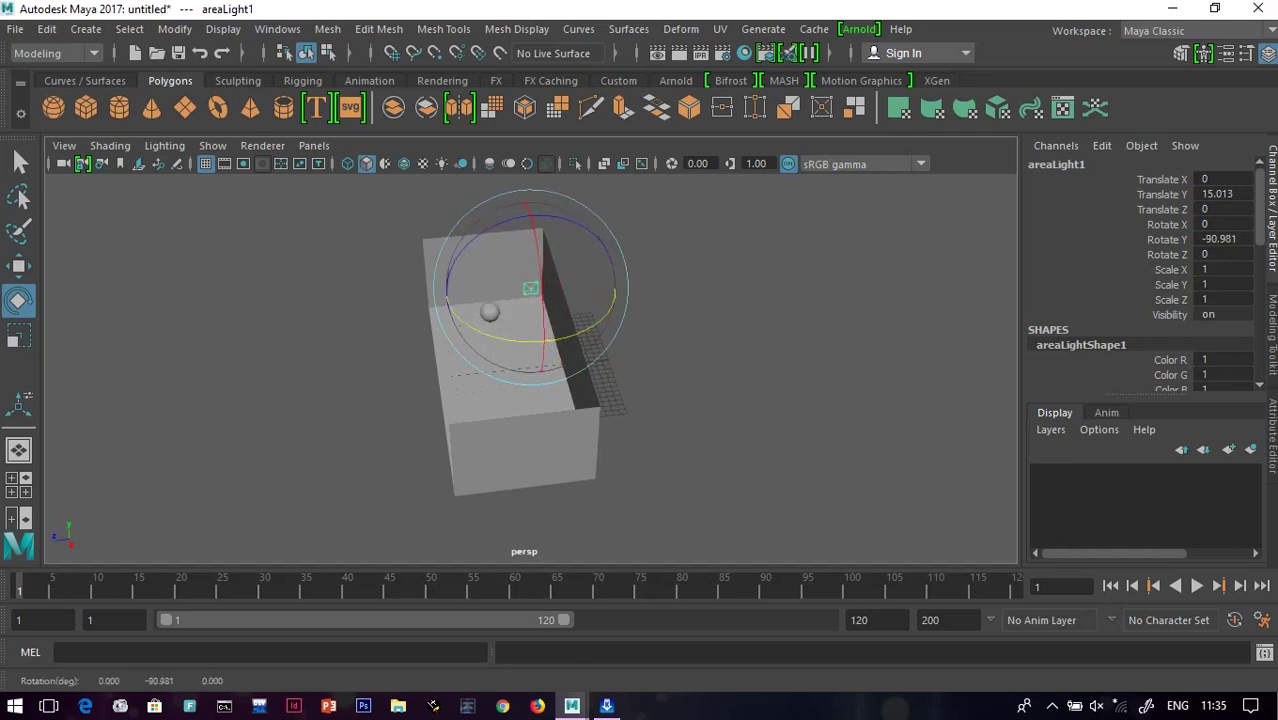
drag(543, 298, 515, 338)
- Light the perspective view with the scene lights and check the area light's attributes
scroll(533, 225, up, 5)
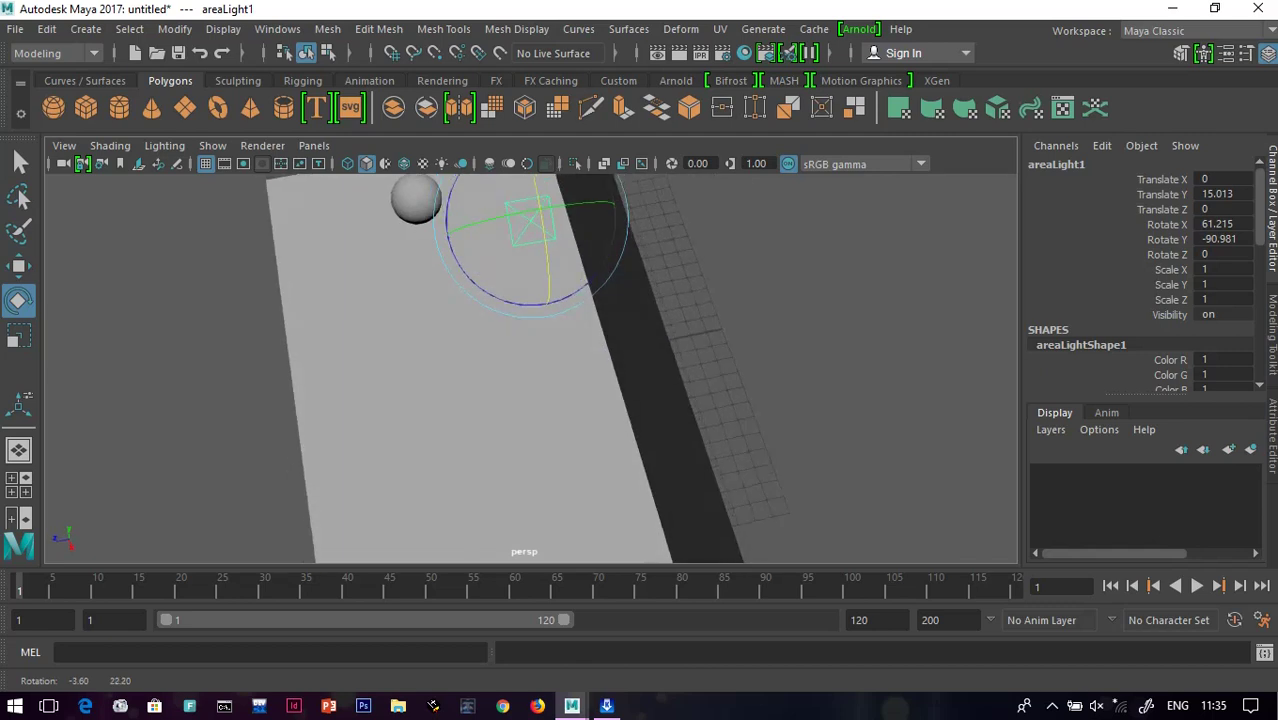
alt+middle_drag(515, 338, 429, 354)
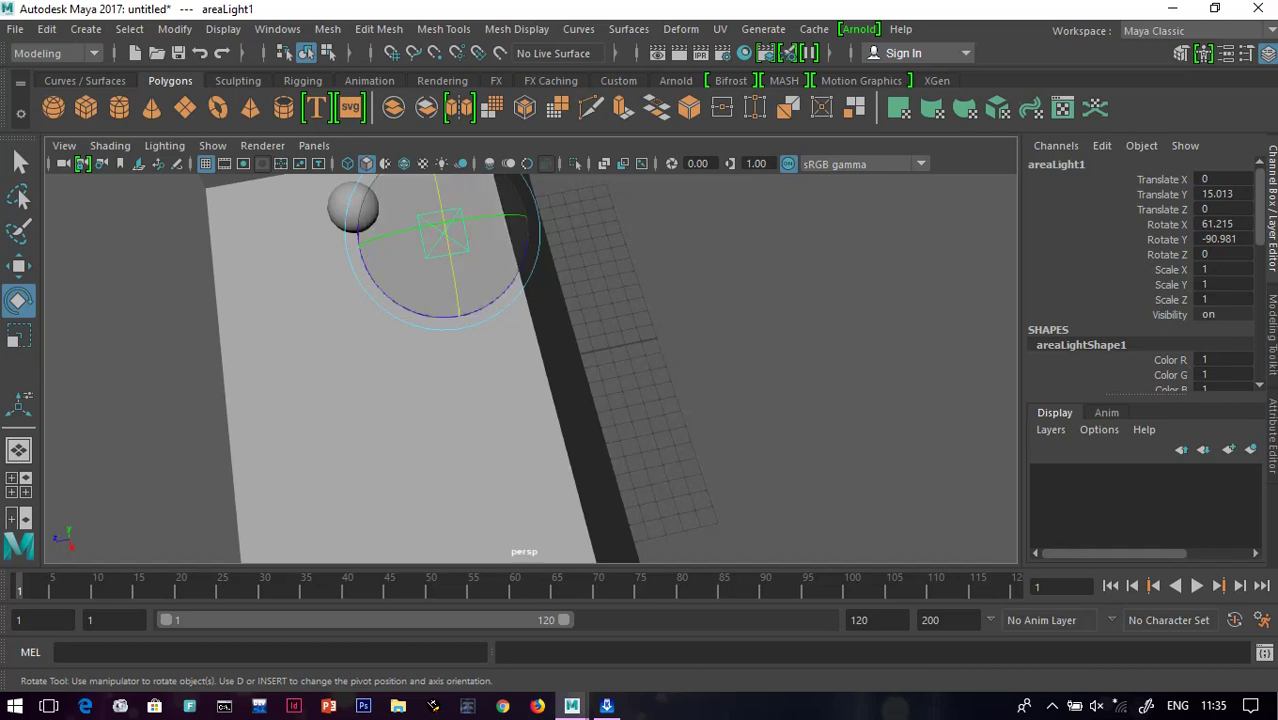
alt+middle_drag(440, 332, 467, 333)
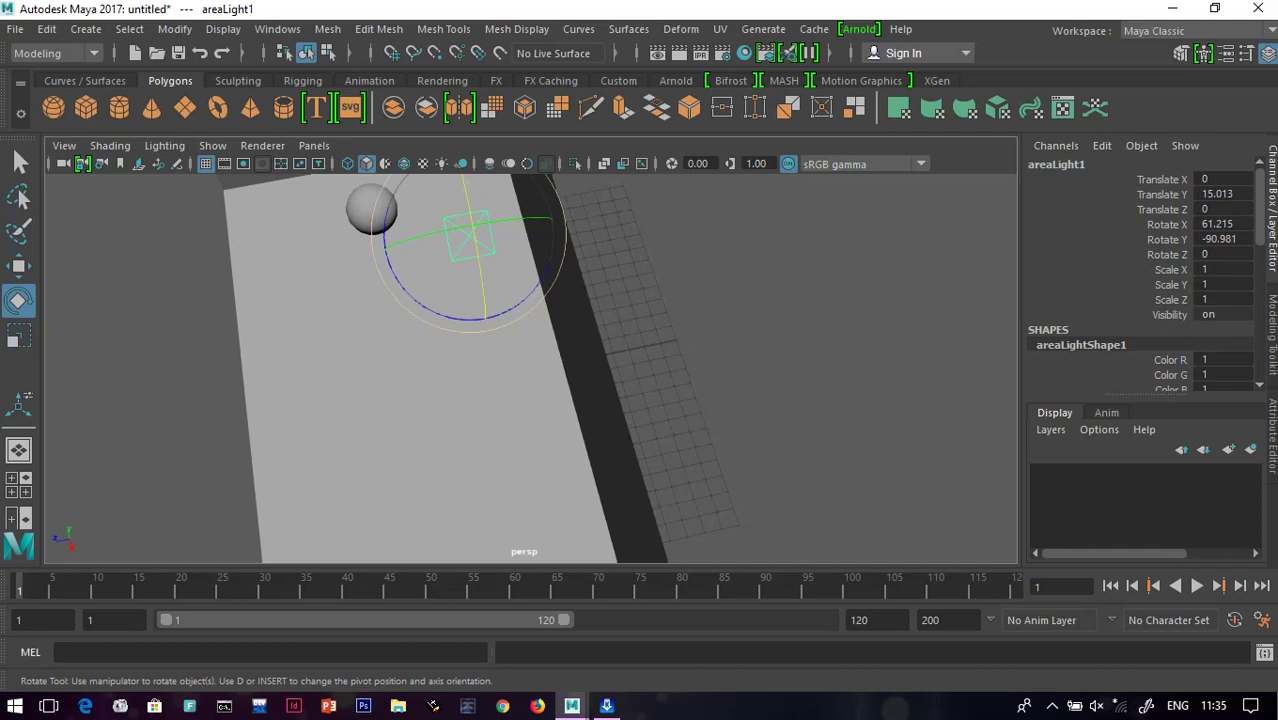
alt+drag(467, 333, 480, 265)
scroll(480, 265, down, 5)
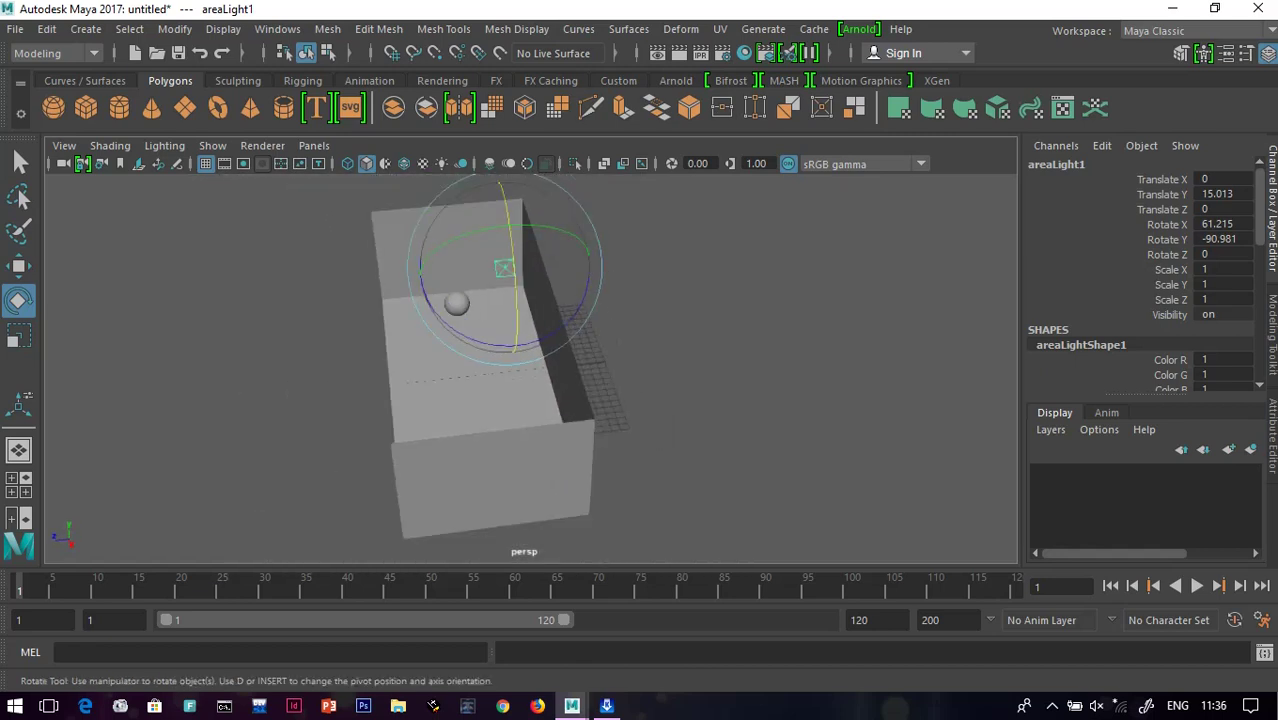
key(7)
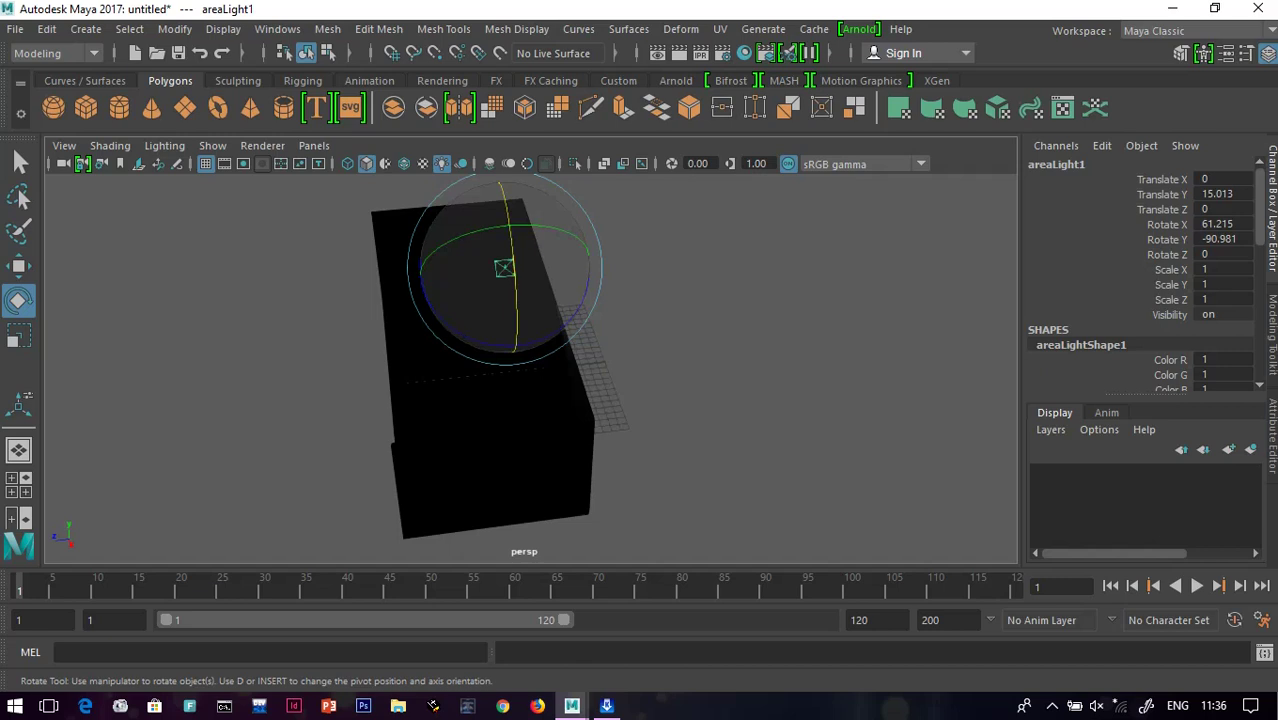
key(ctrl+a)
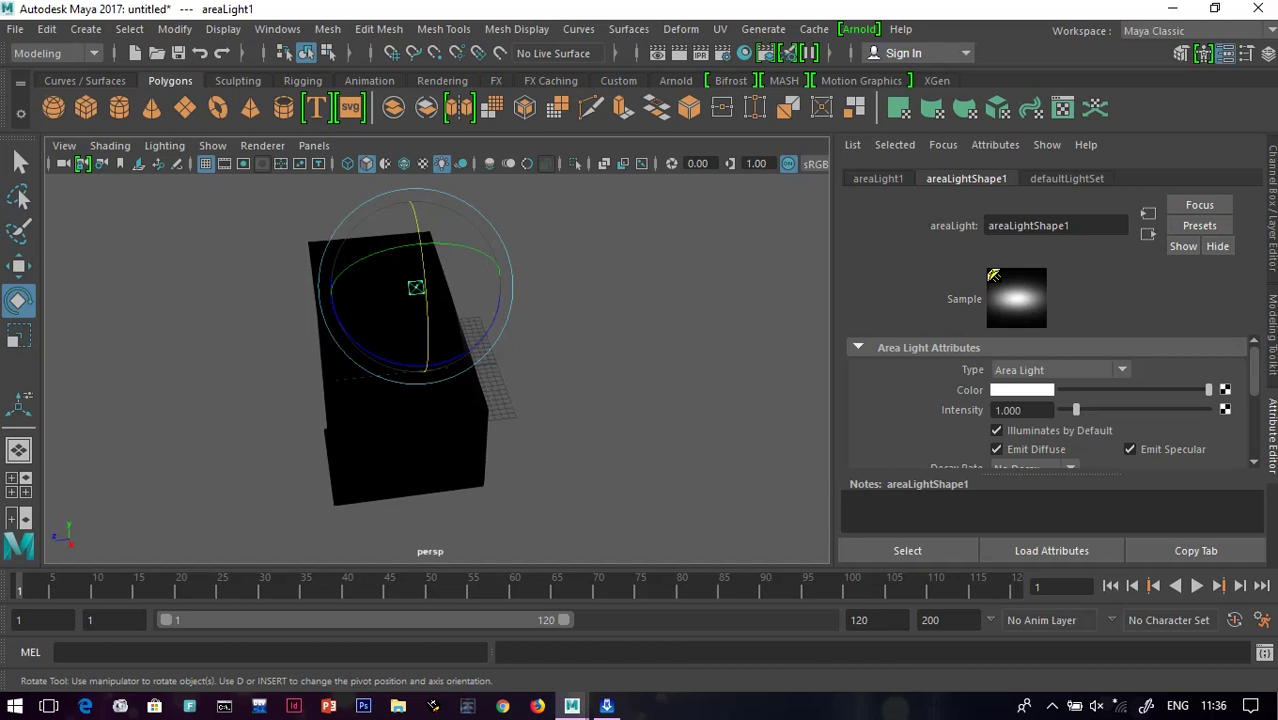
key(ctrl+a)
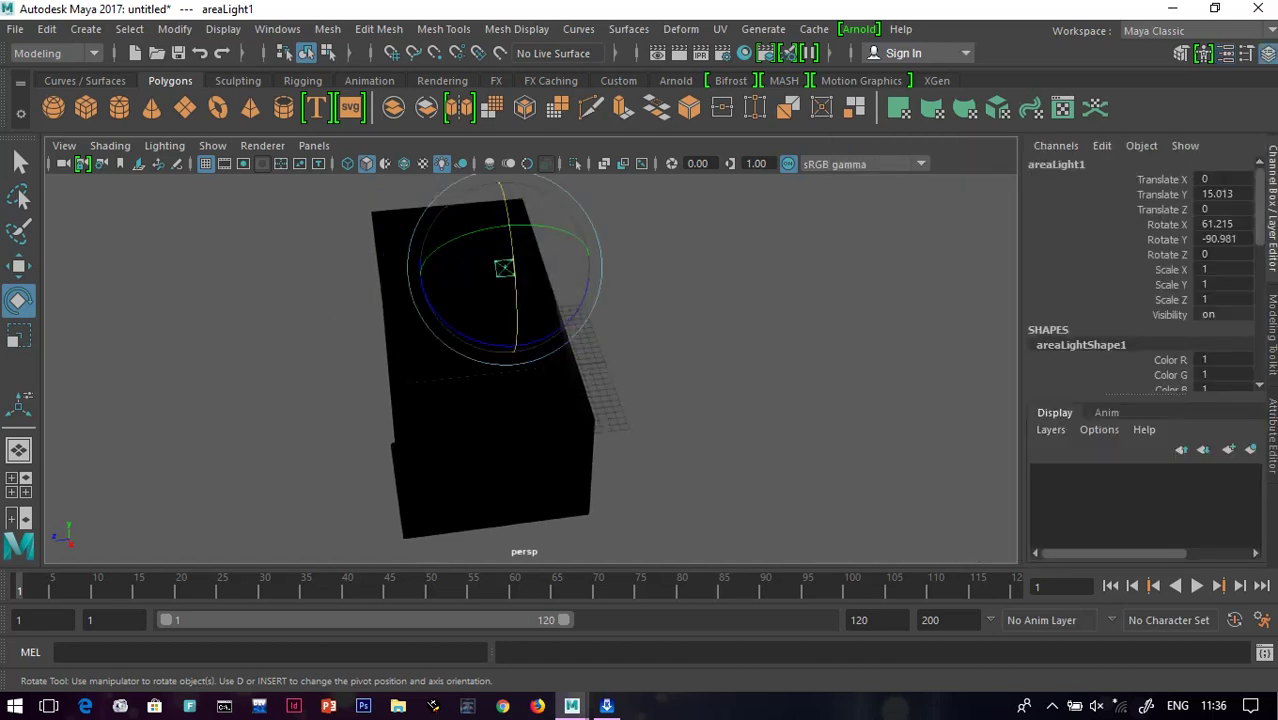
- Lower the area light to about Y 11.51 and rotate it to about -120.03 degrees around X
drag(513, 266, 515, 354)
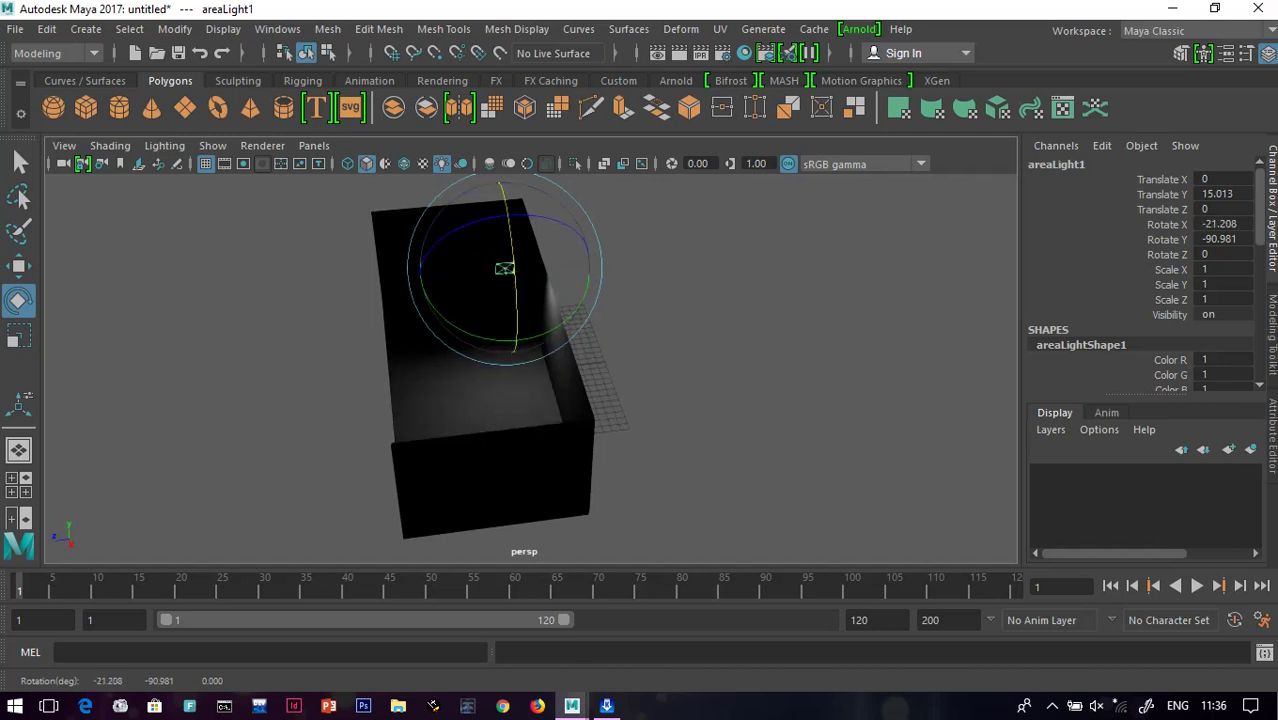
drag(503, 195, 517, 318)
click(19, 266)
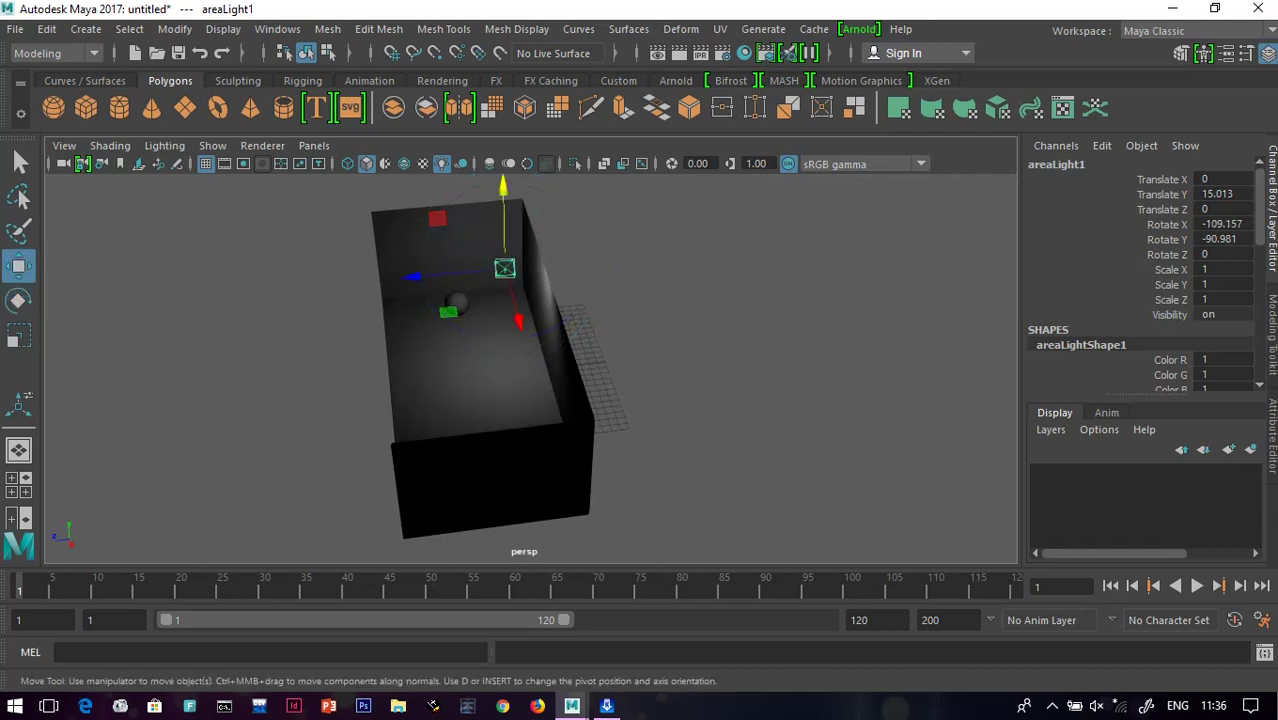
drag(503, 188, 510, 245)
click(19, 300)
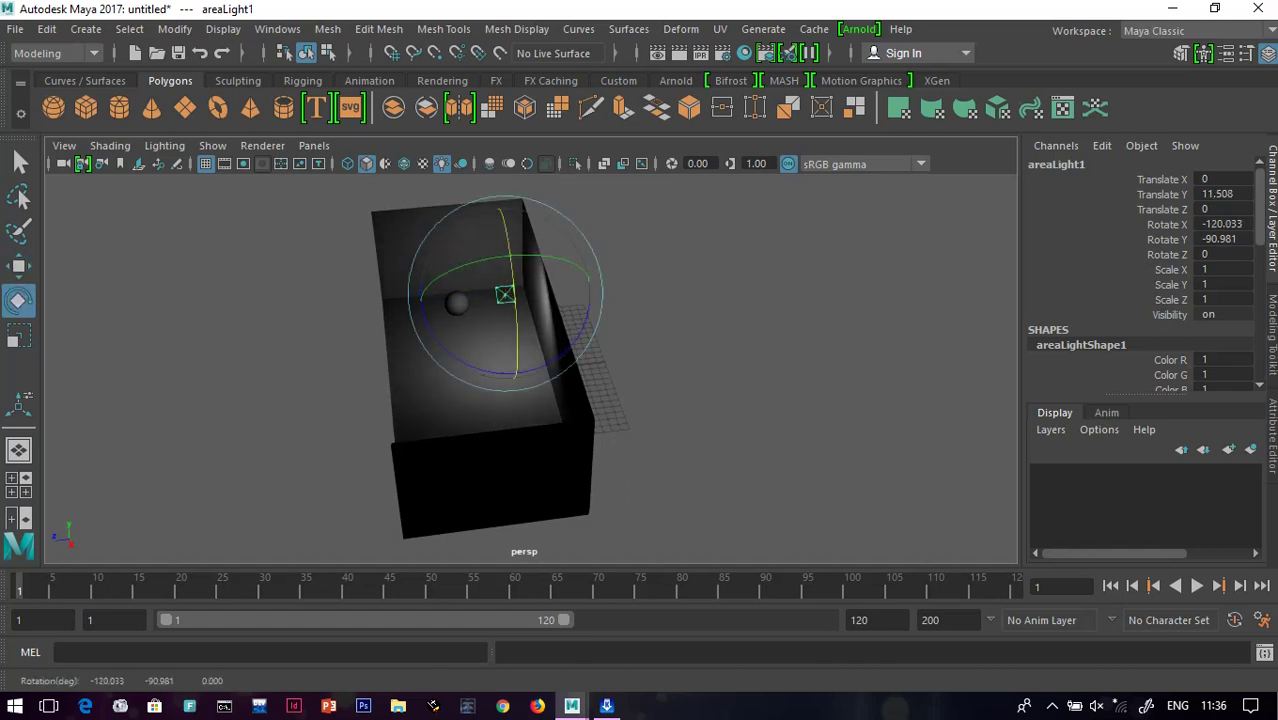
key(ctrl+a)
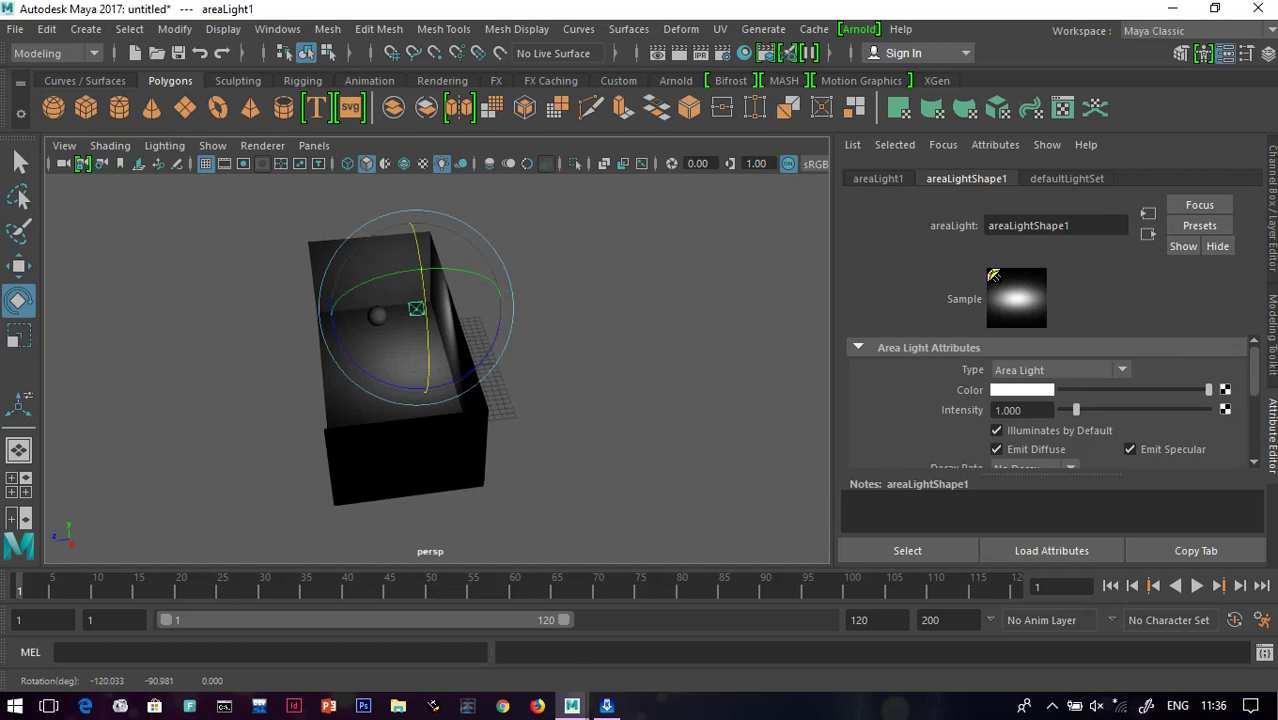
key(ctrl+a)
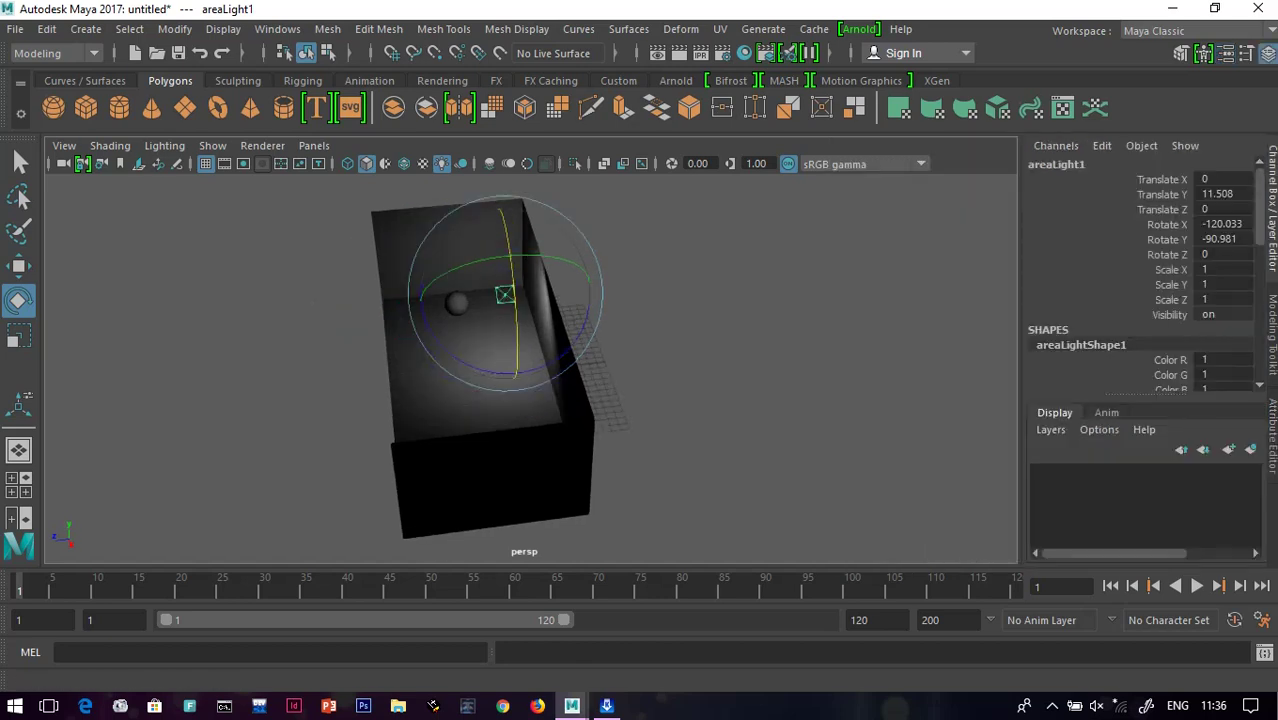
- Create a second area light and move it along Z to about 26.55, in front of the room's open side
click(85, 29)
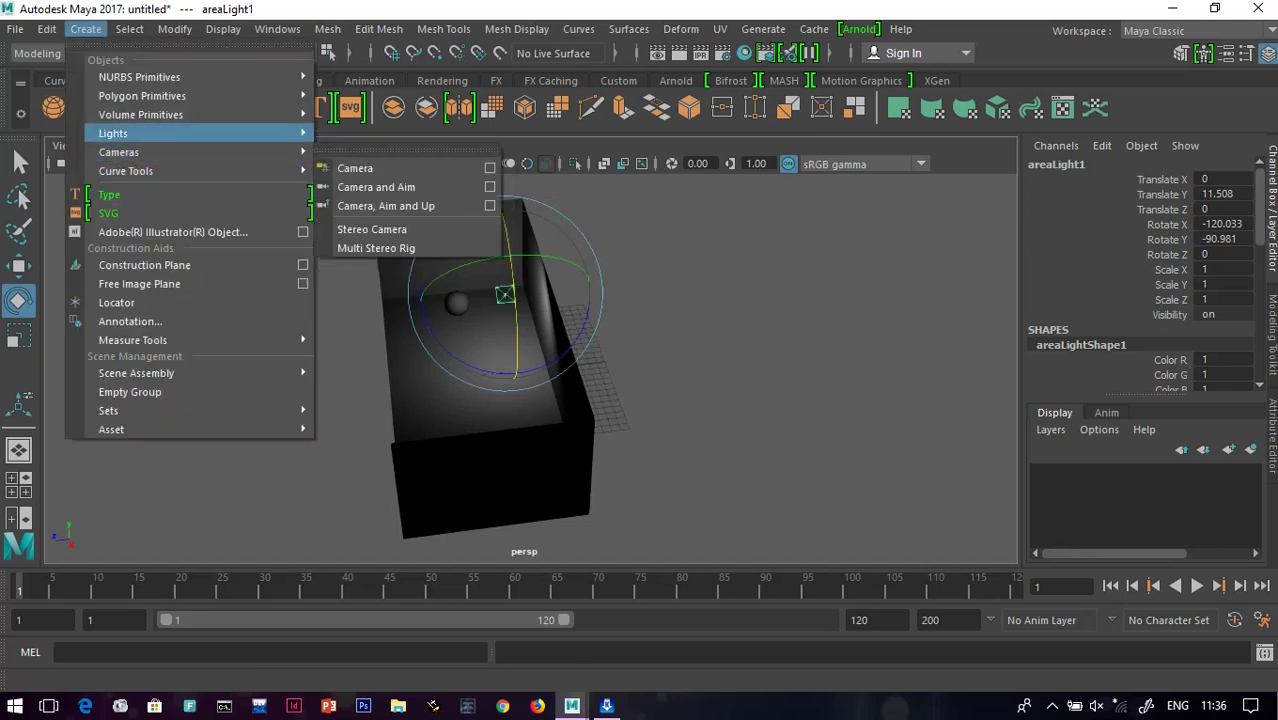
mouse_move(200, 133)
click(375, 223)
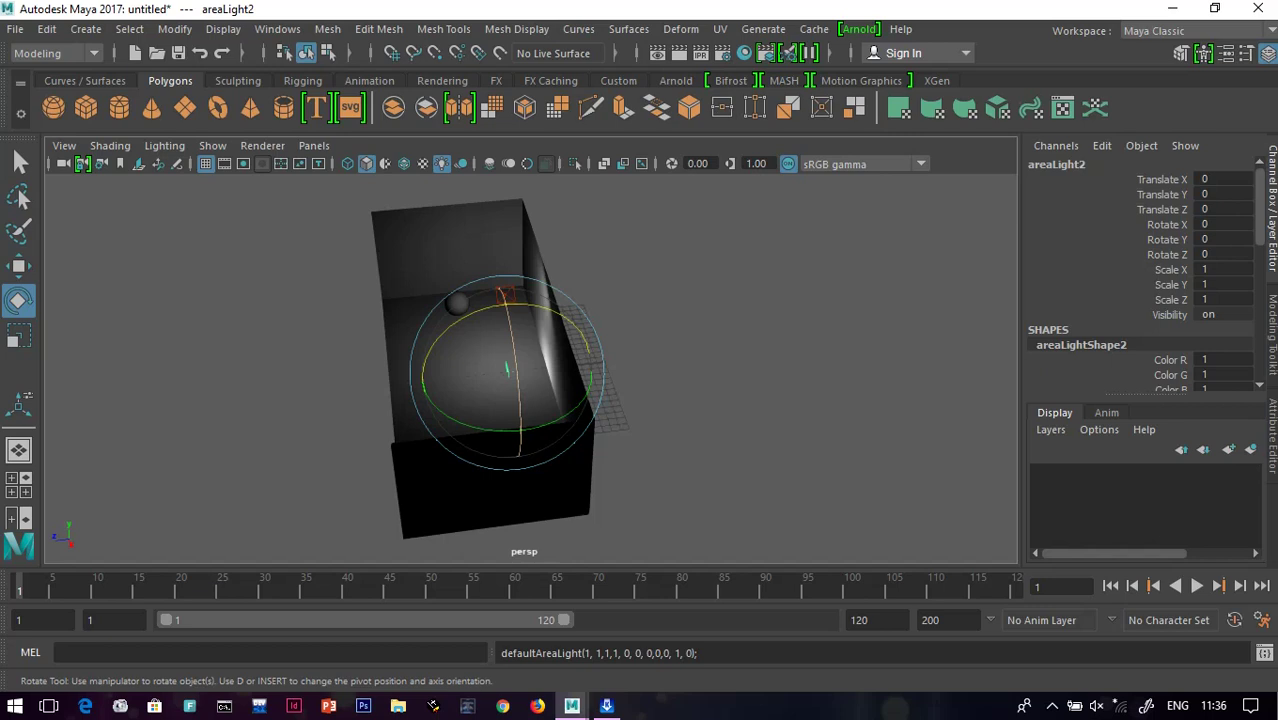
key(w)
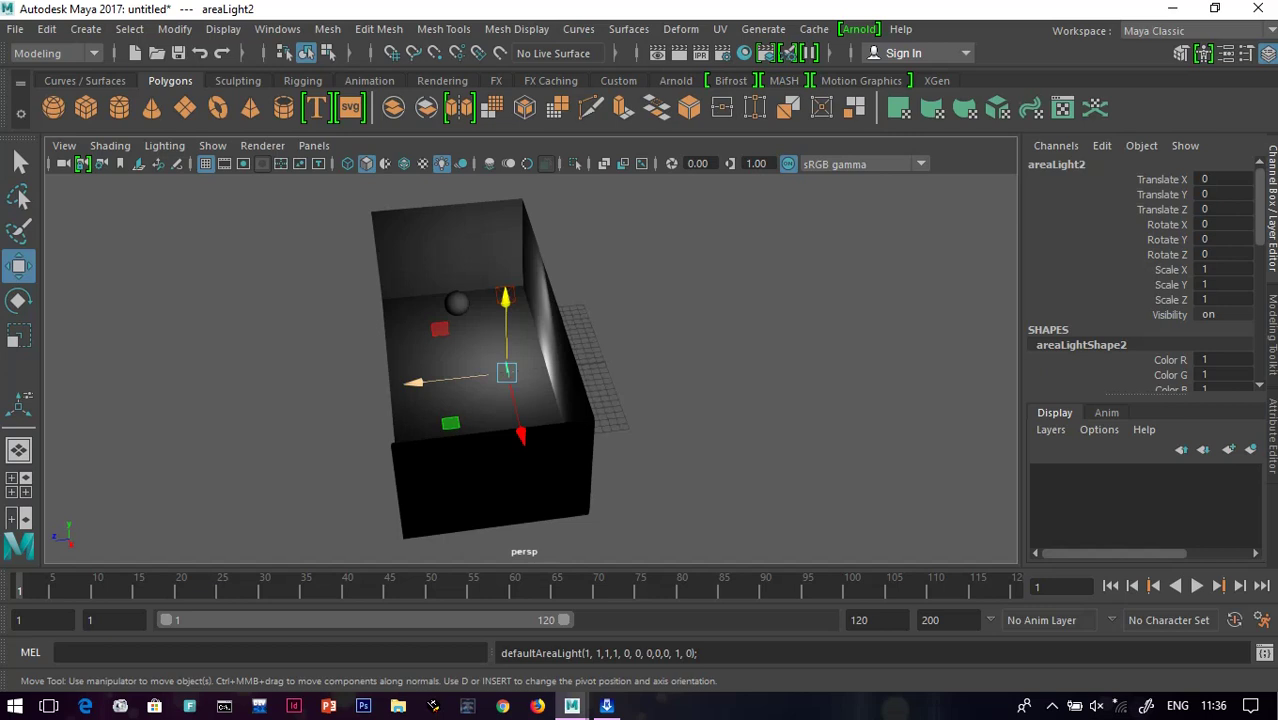
drag(415, 381, 186, 407)
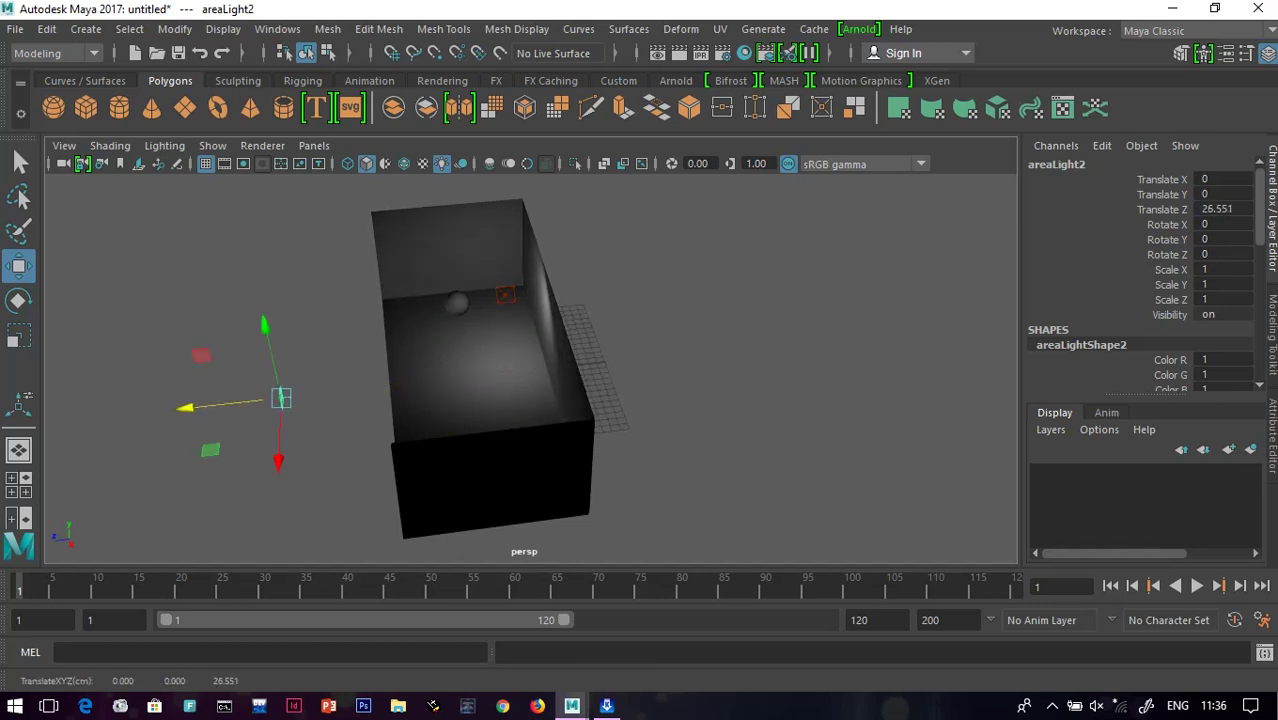
- Rotate the second area light to about -10.86 degrees around Y
alt+drag(290, 430, 530, 360)
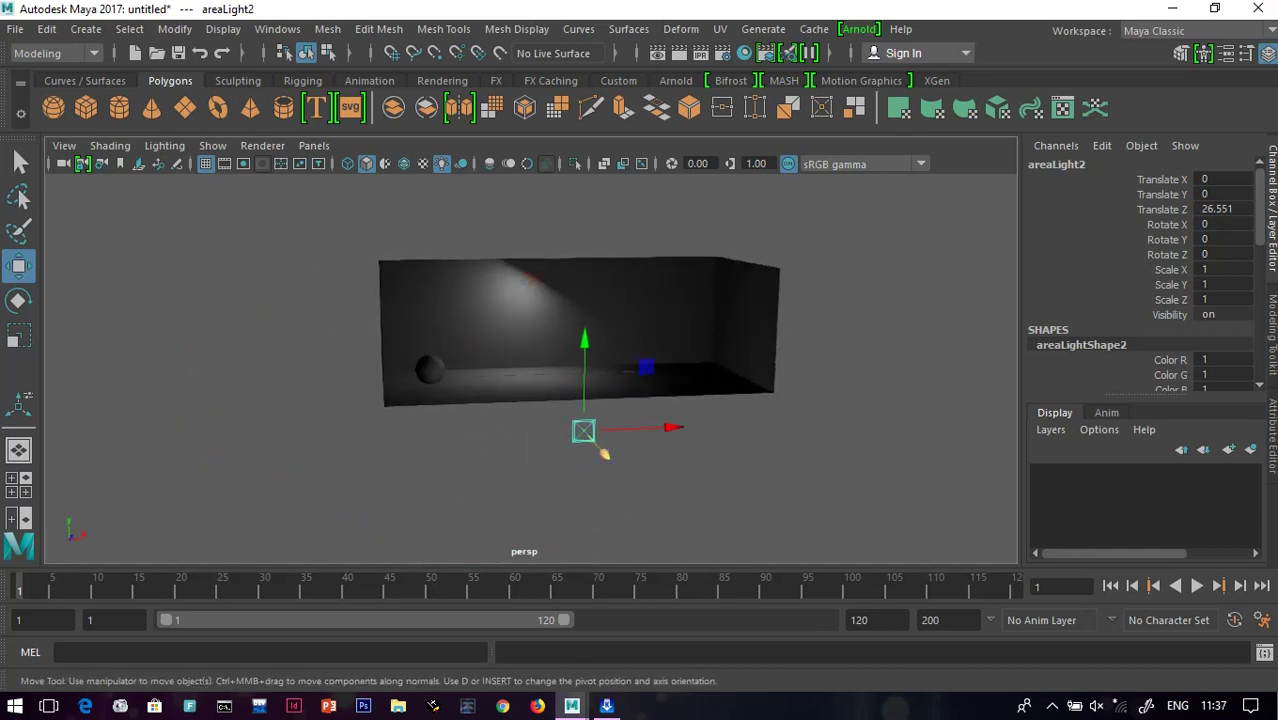
key(e)
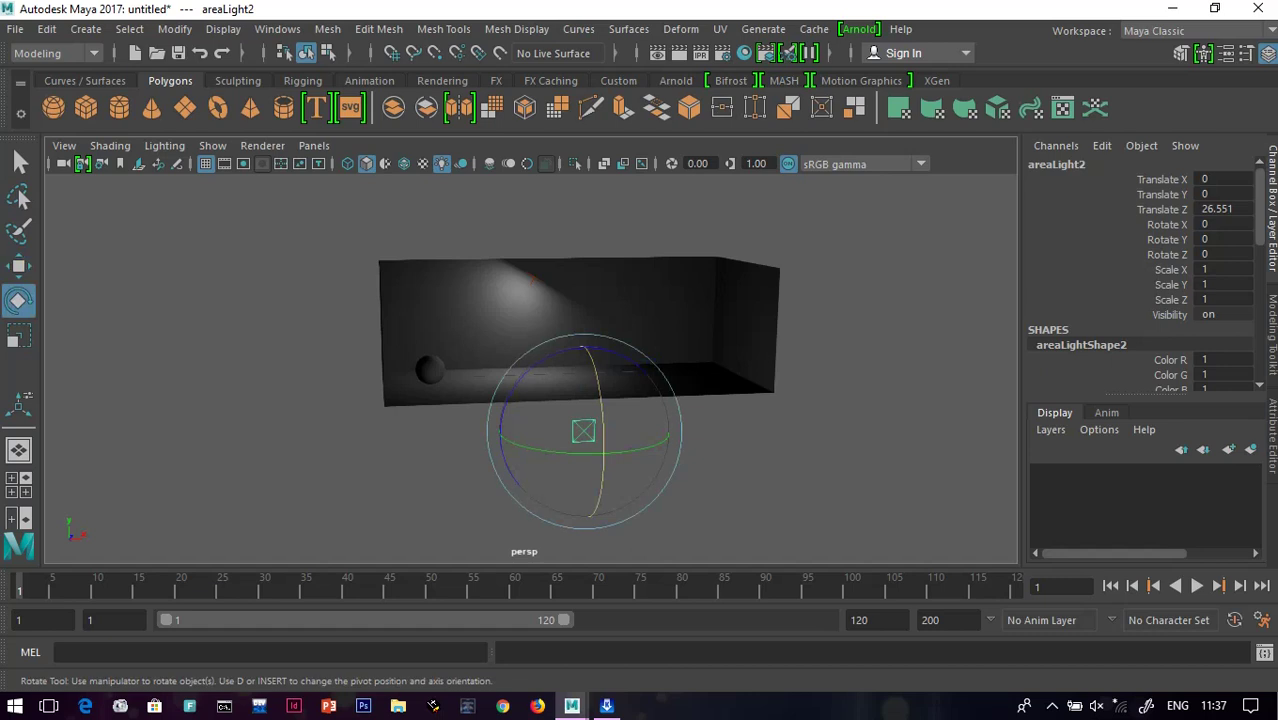
mouse_move(642, 449)
mouse_down()
mouse_move(498, 436)
mouse_move(631, 451)
mouse_move(669, 434)
mouse_move(595, 454)
mouse_move(630, 451)
mouse_up()
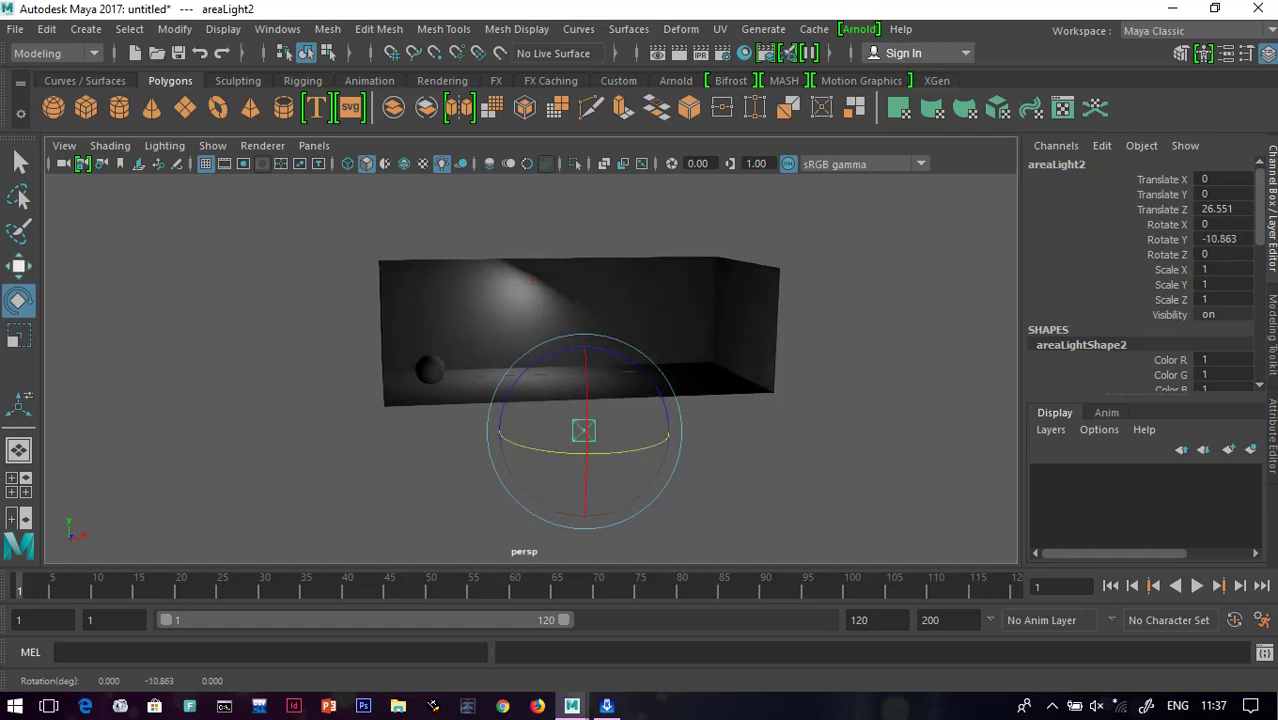
- Move the second area light to about Z 16.06 and raise it to about Y 6.79, then select the room
click(19, 267)
drag(604, 454, 579, 427)
drag(562, 320, 562, 244)
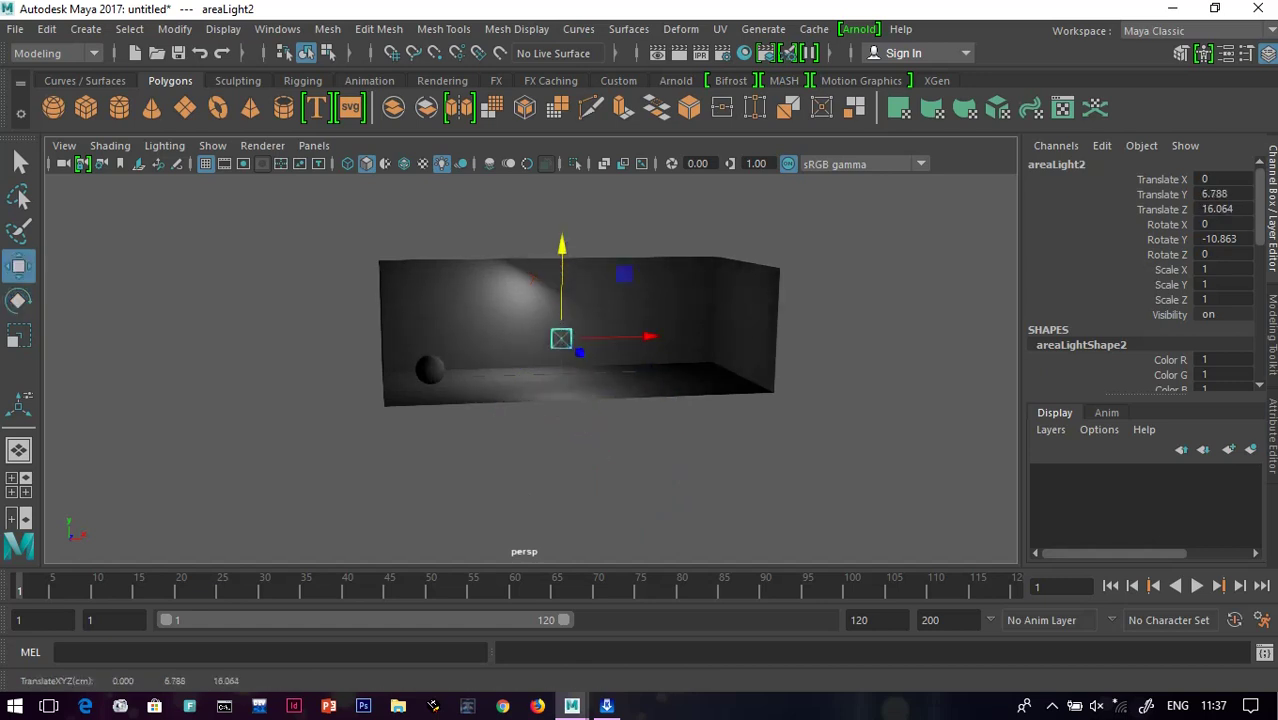
click(582, 361)
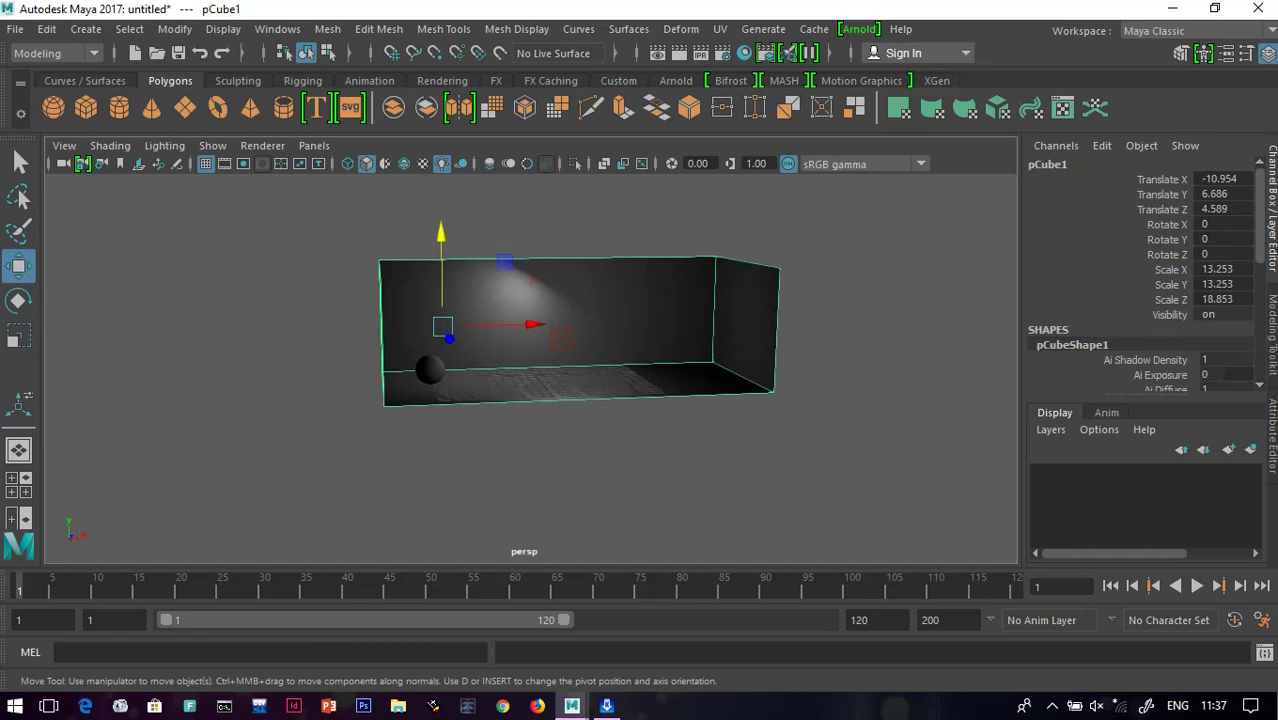
- Select the second area light in front of the room and move it to about Z 17.02
click(562, 340)
drag(648, 337, 620, 353)
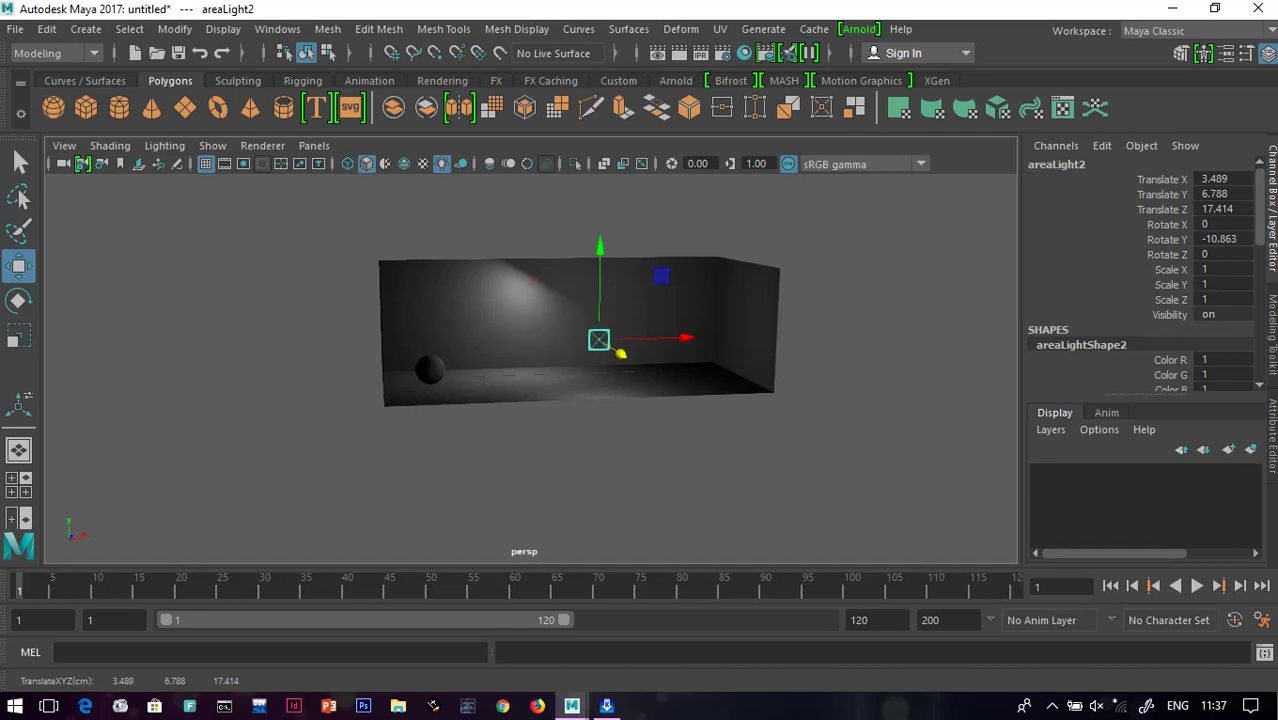
drag(621, 354, 619, 352)
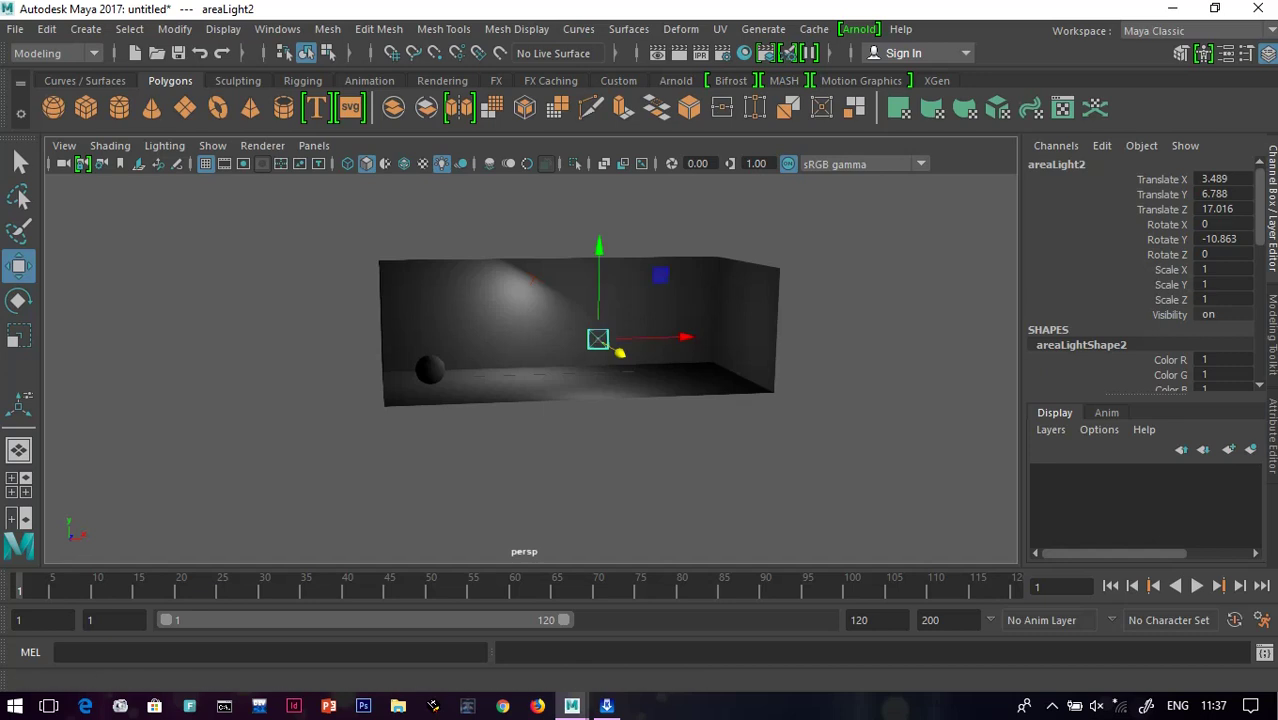
- Create a third area light and move it to about X 2.03, Y 2.49 and Z -0.13
click(86, 29)
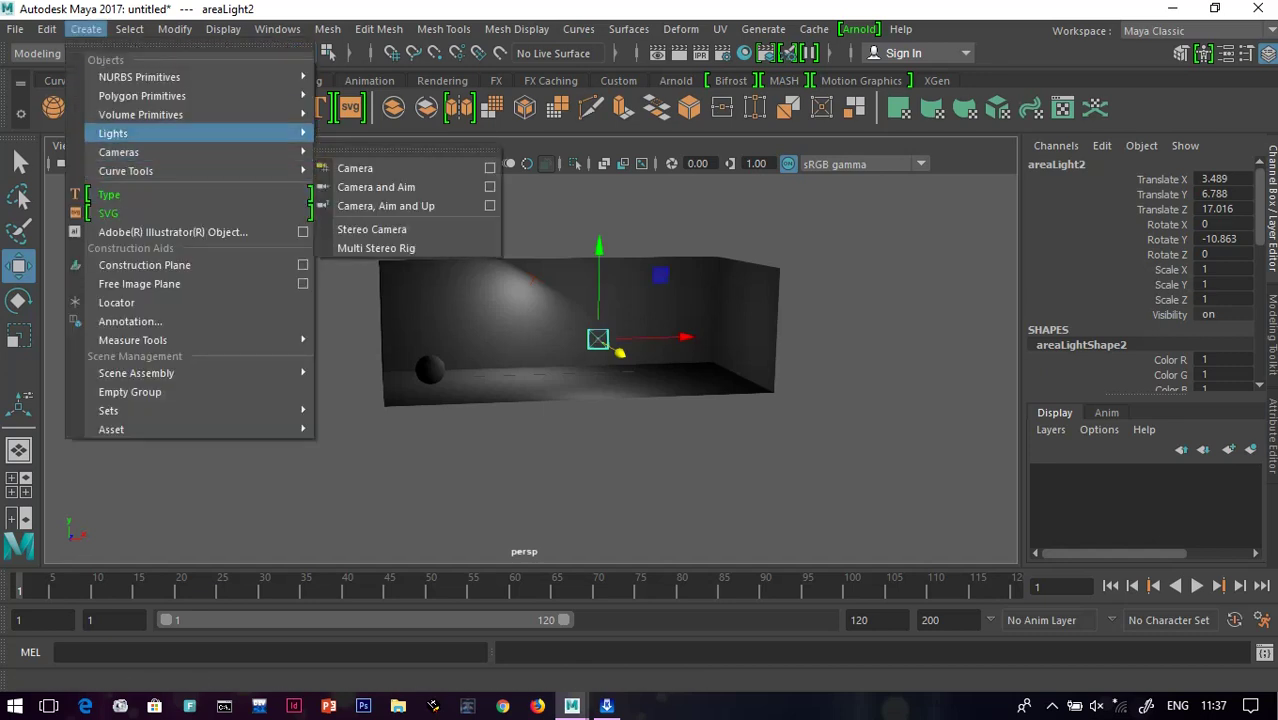
mouse_move(150, 133)
click(361, 224)
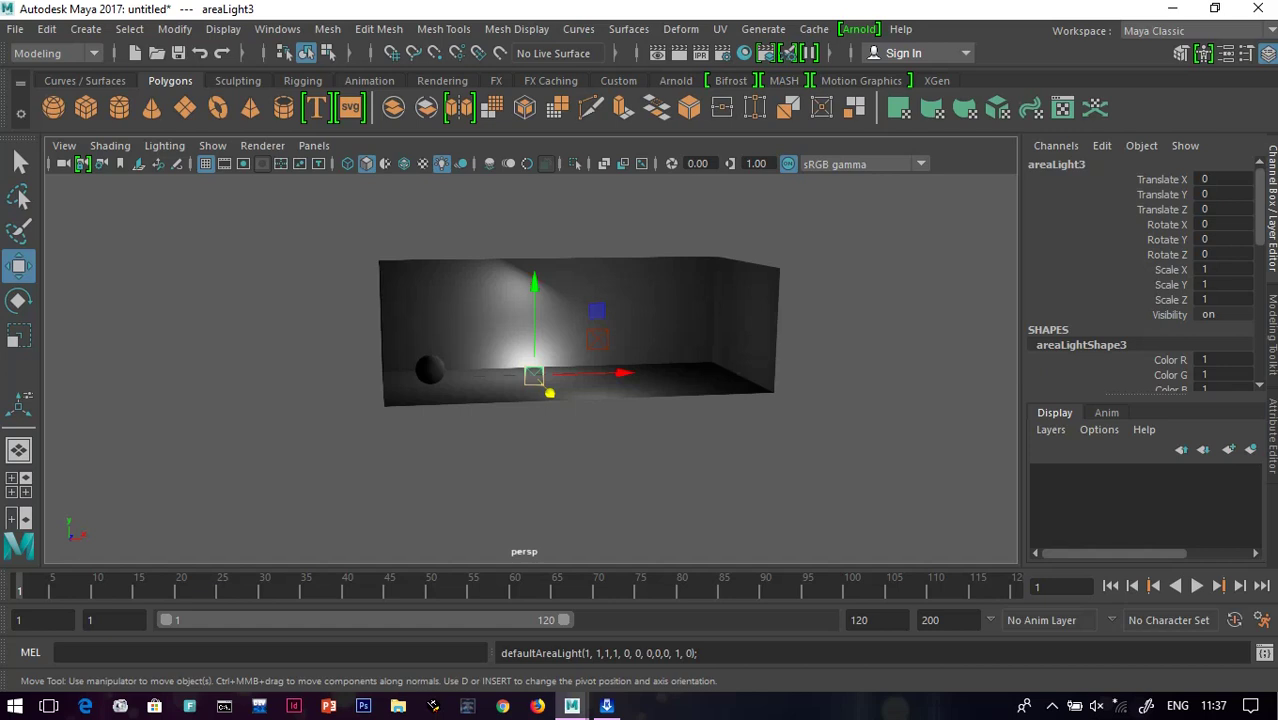
drag(534, 375, 551, 353)
scroll(630, 350, up, 7)
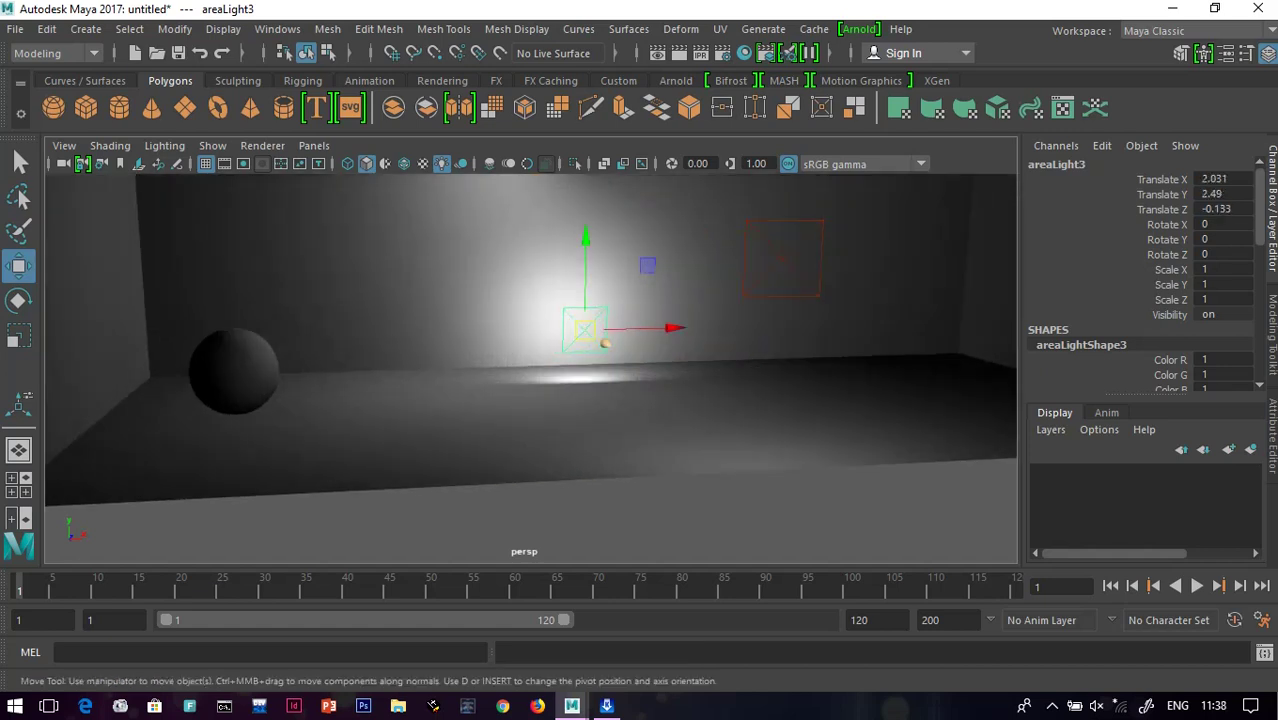
- Rotate the third area light to about 169.89 degrees around Y and set its intensity to about 0.455
key(e)
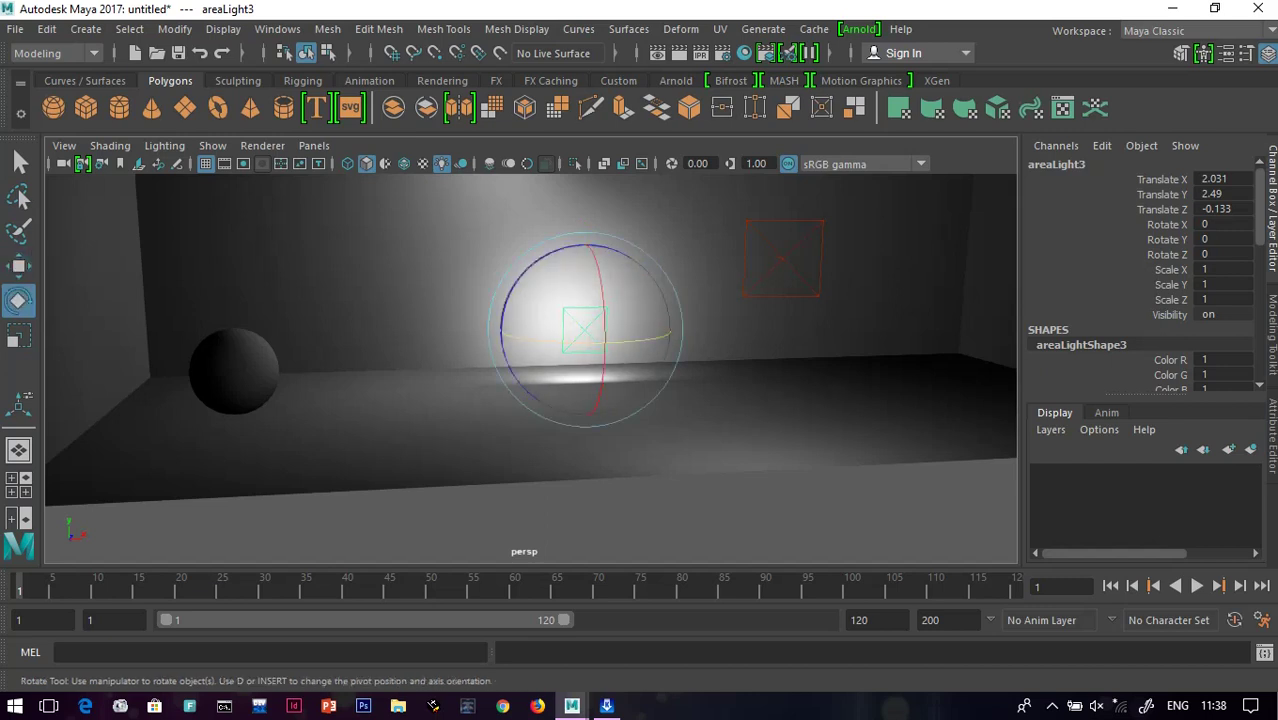
drag(537, 339, 642, 340)
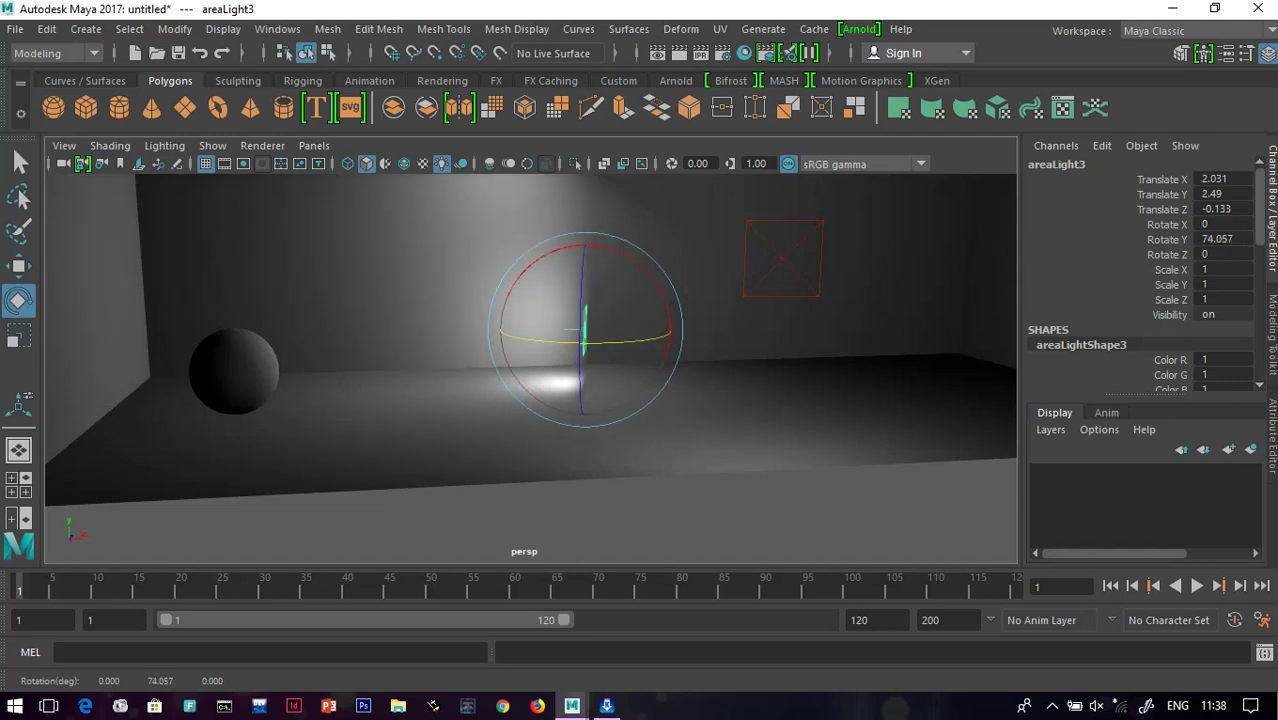
mouse_move(1217, 239)
ctrl+mouse_down()
mouse_move(1249, 239)
mouse_move(1238, 239)
ctrl+mouse_up()
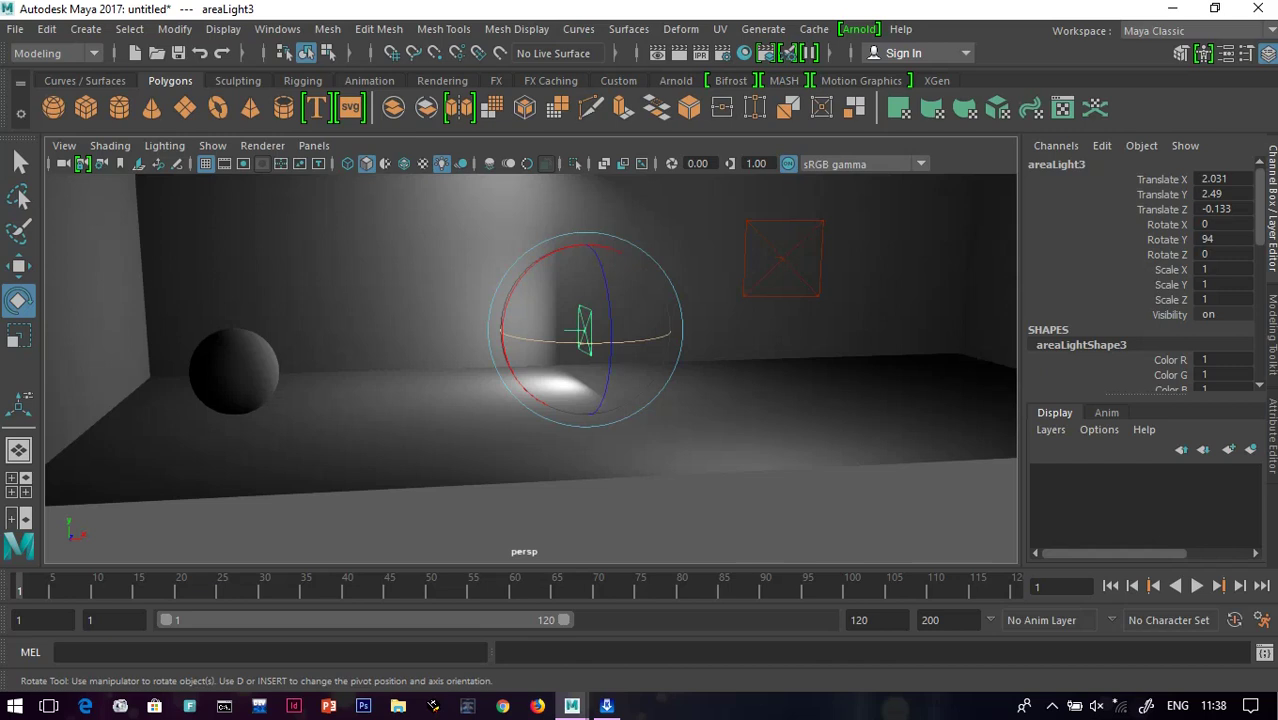
key(ctrl+a)
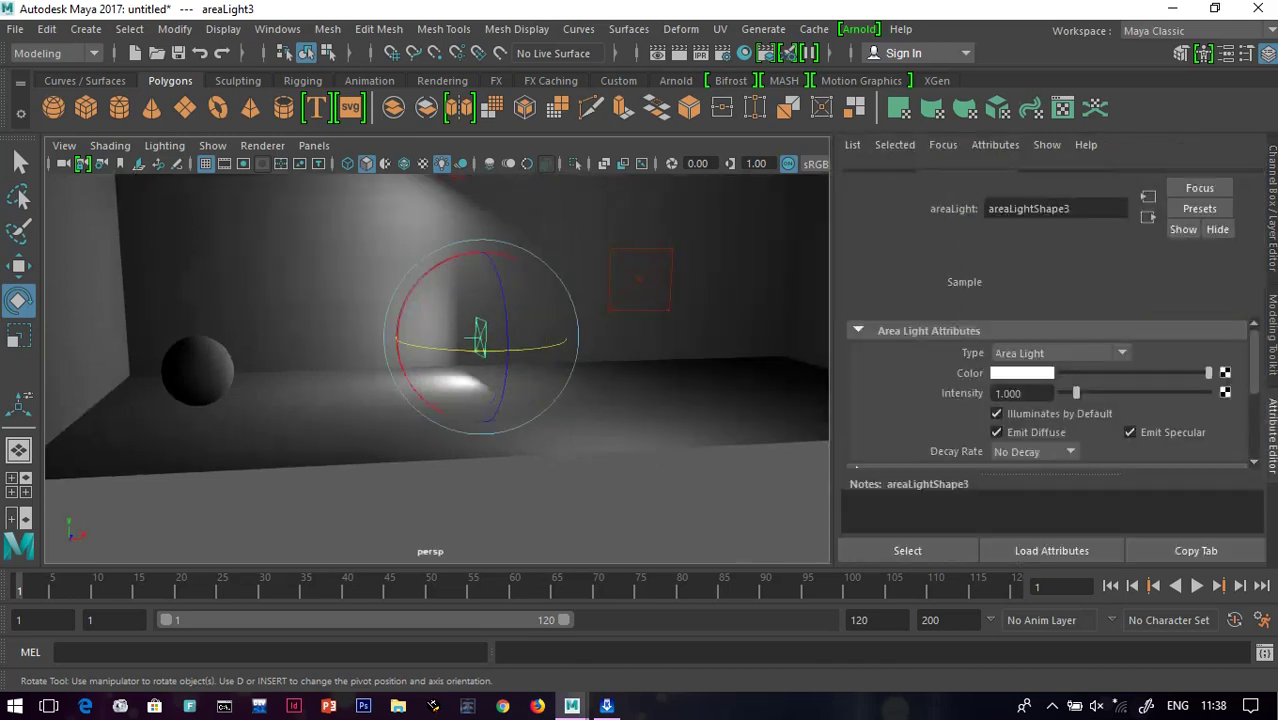
drag(1076, 410, 1068, 410)
drag(476, 351, 567, 340)
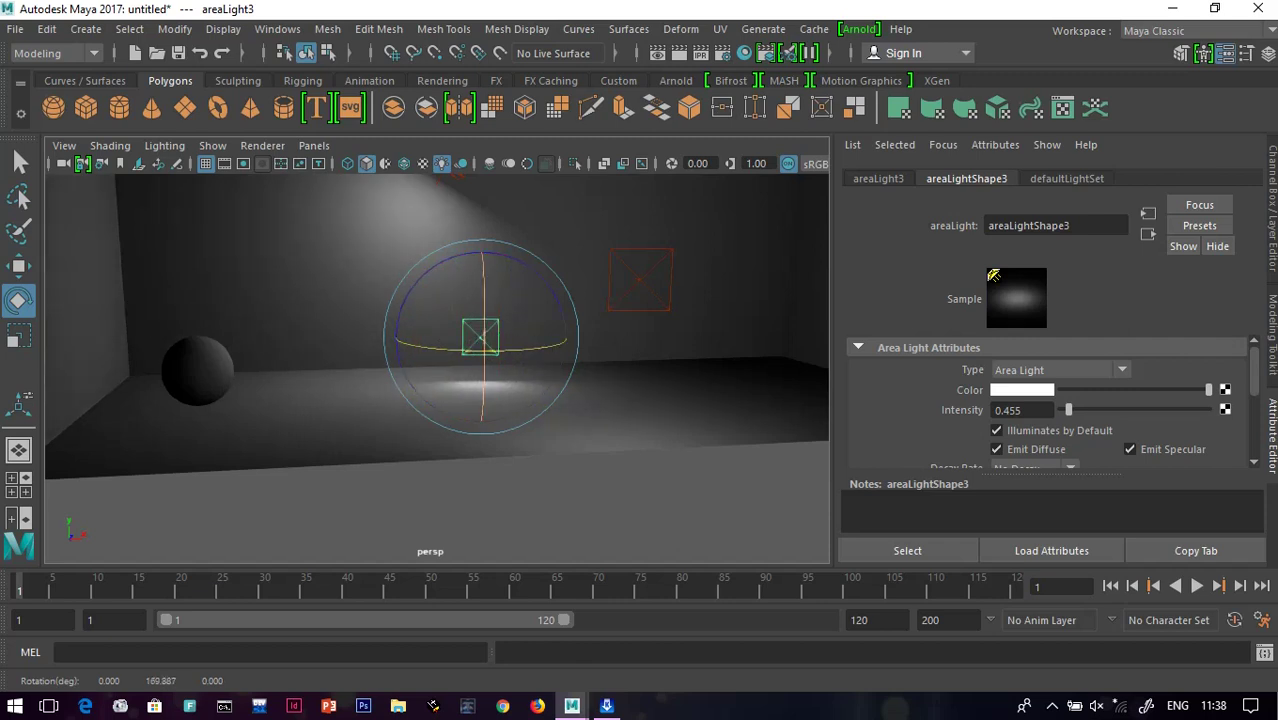
- Move the third area light to about Y 2.65 and Z -3.22, and shift it about -6.23 along X toward the ball
click(18, 267)
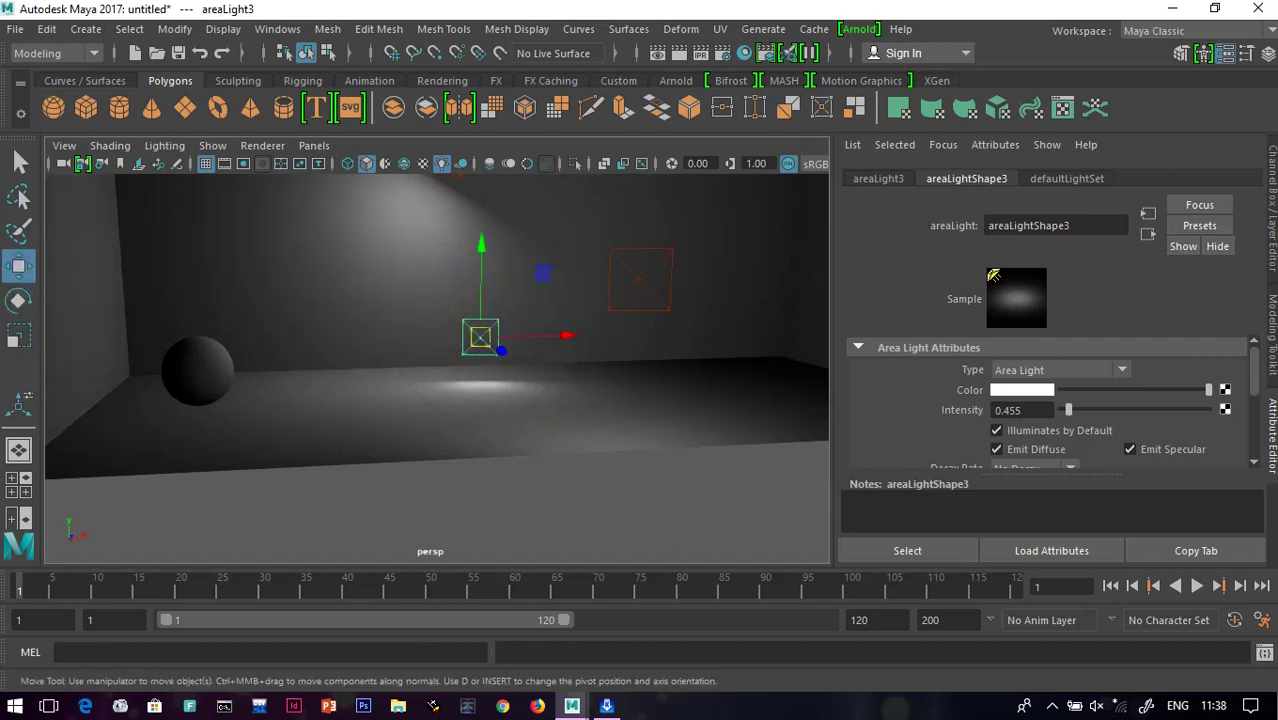
drag(481, 243, 481, 239)
mouse_move(501, 347)
mouse_down()
mouse_move(479, 337)
mouse_move(489, 340)
mouse_up()
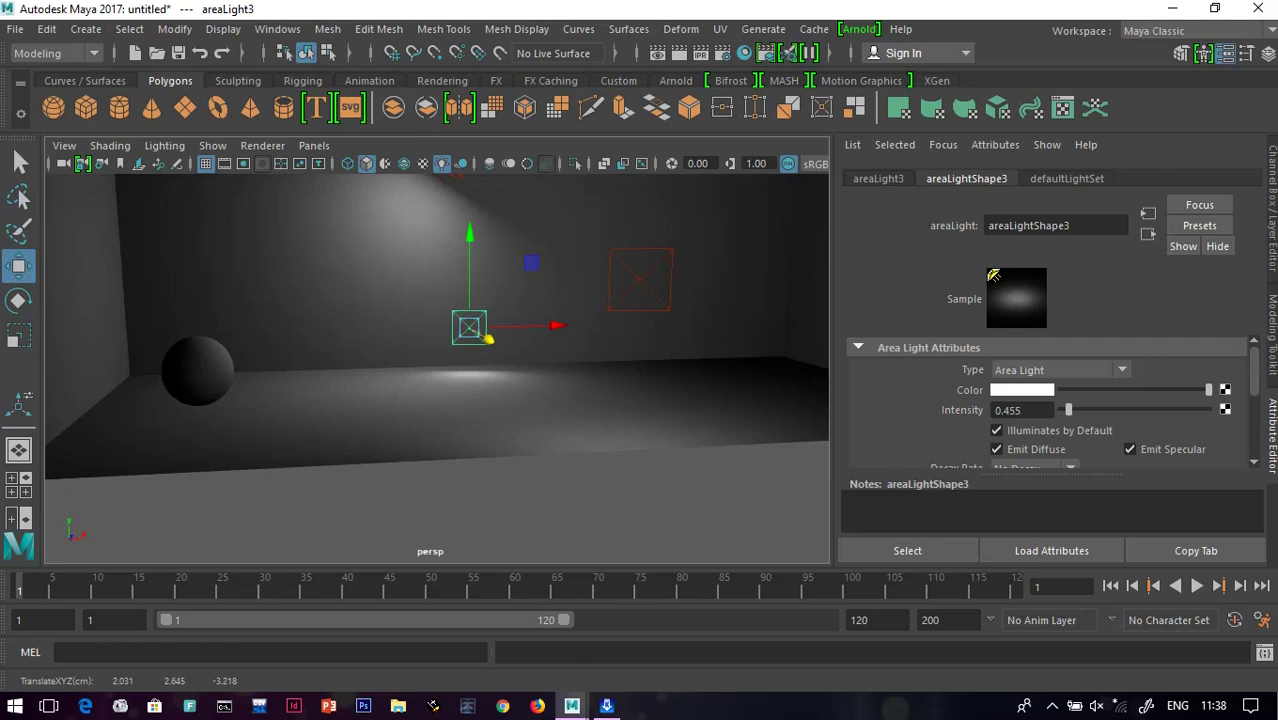
scroll(437, 368, down, 5)
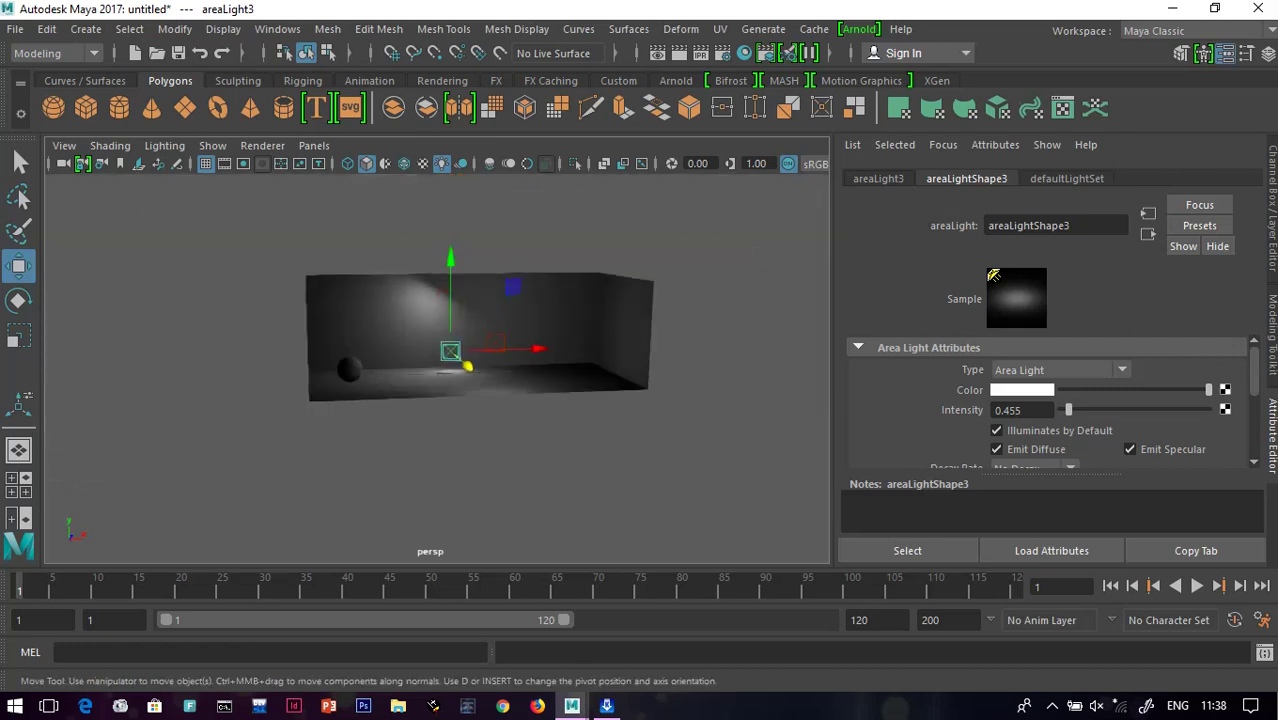
scroll(437, 368, up, 4)
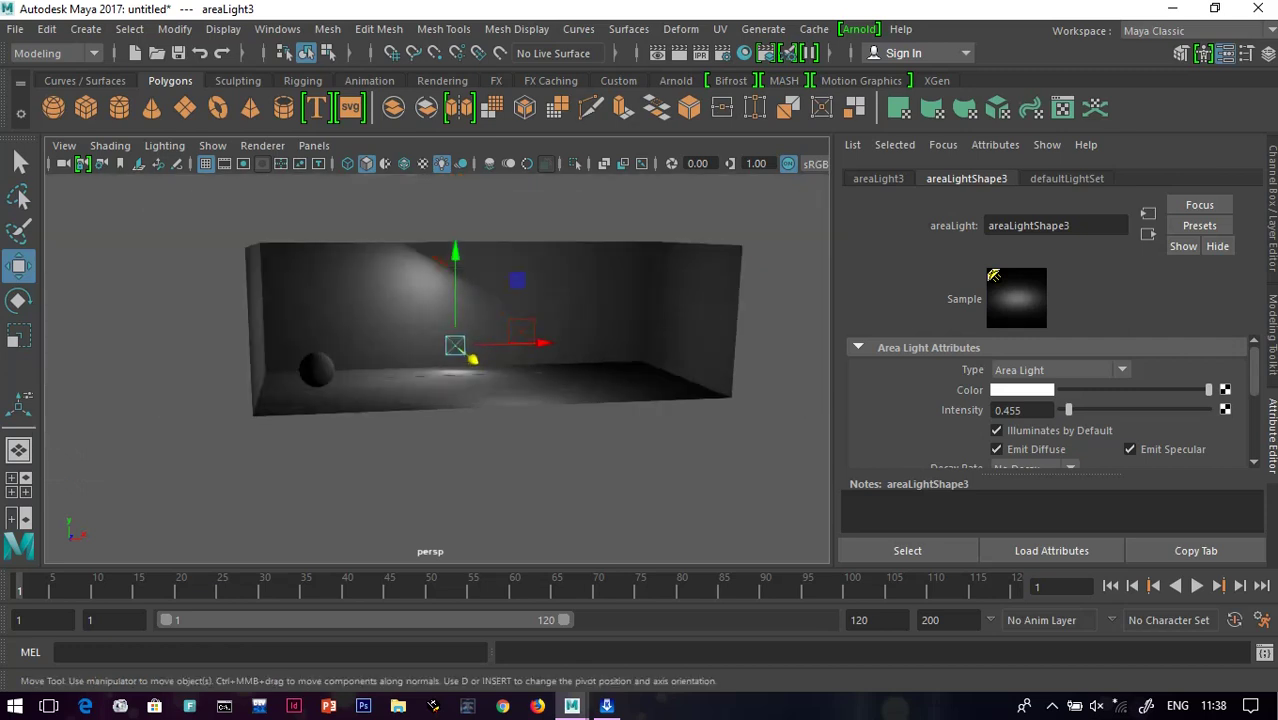
scroll(470, 330, up, 4)
scroll(470, 330, down, 4)
drag(543, 343, 485, 344)
- Move the first area light, near the ceiling, to about X -7.85 on the ball's side of the room
click(440, 262)
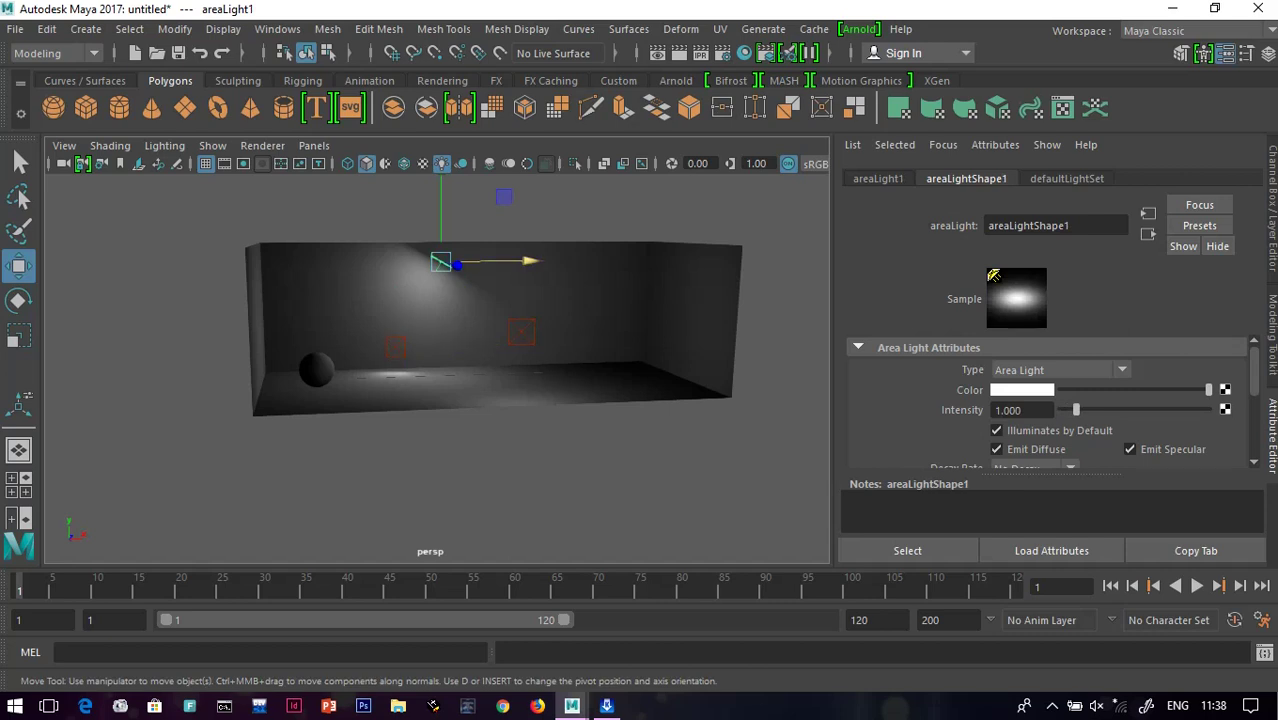
drag(530, 261, 451, 261)
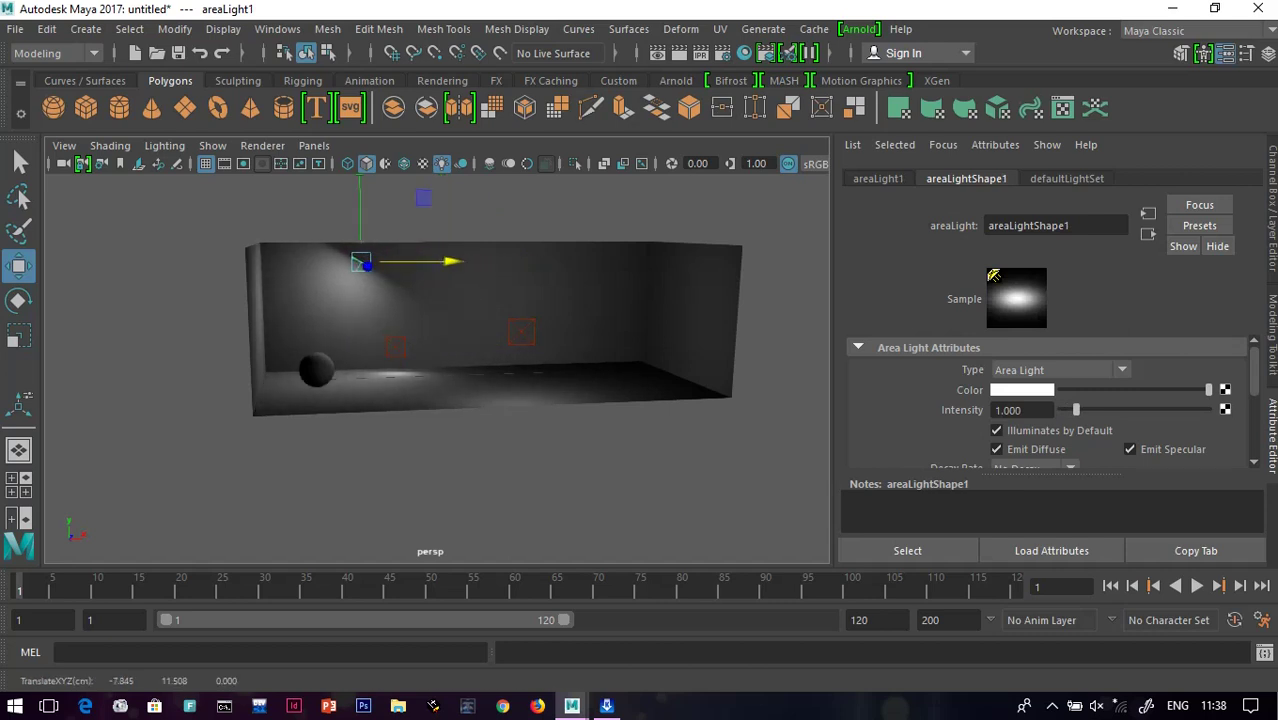
- Move the second area light to about X -8.23 and set its intensity to about 1.948
click(521, 331)
drag(606, 329, 462, 333)
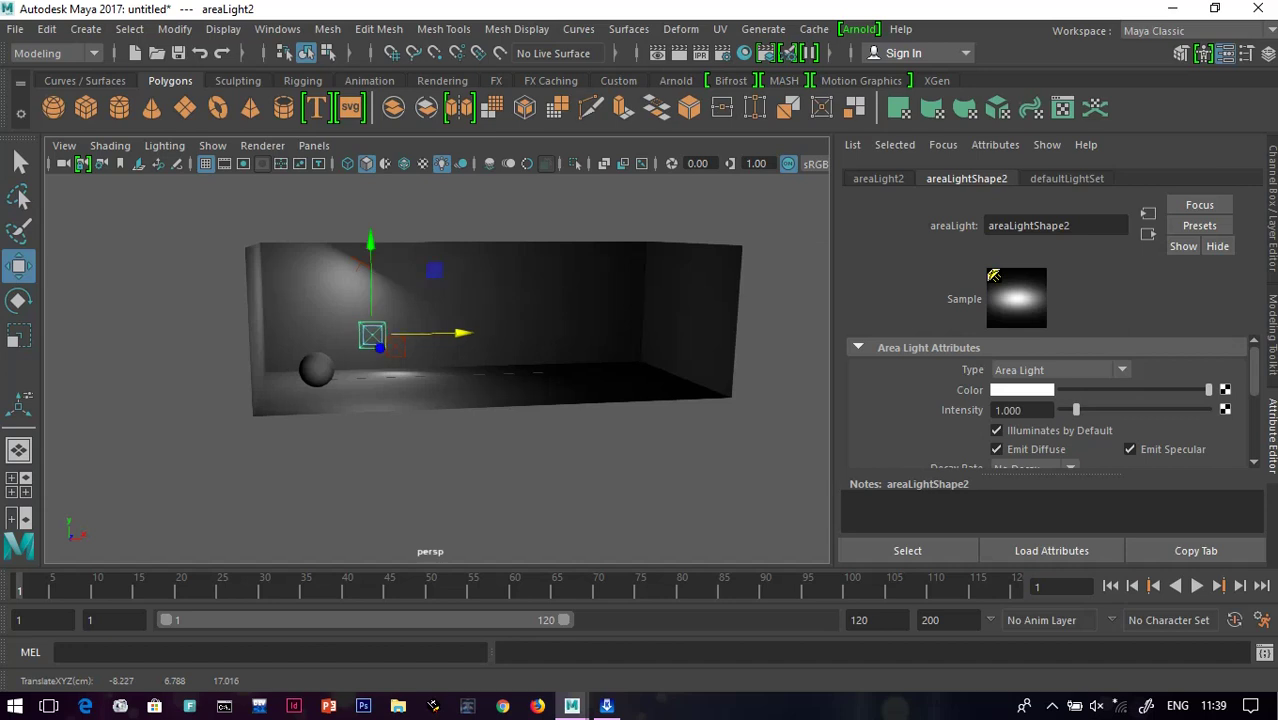
drag(1076, 410, 1090, 410)
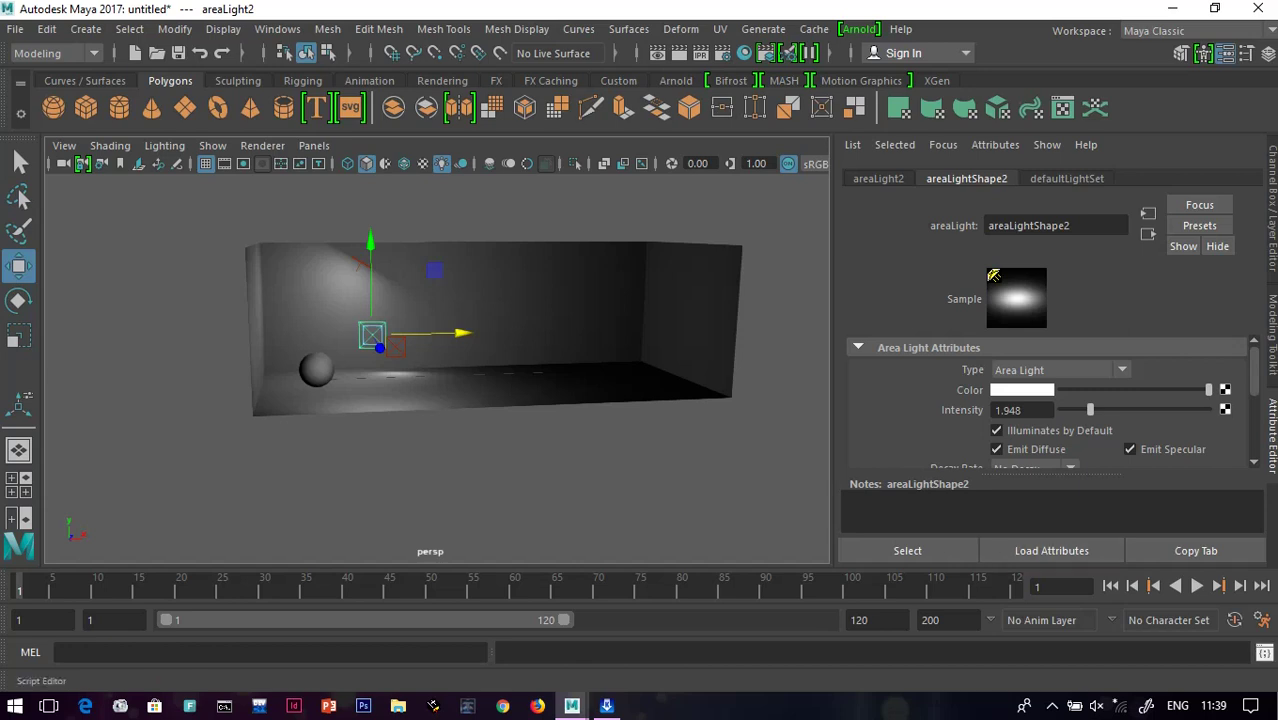
click(1264, 652)
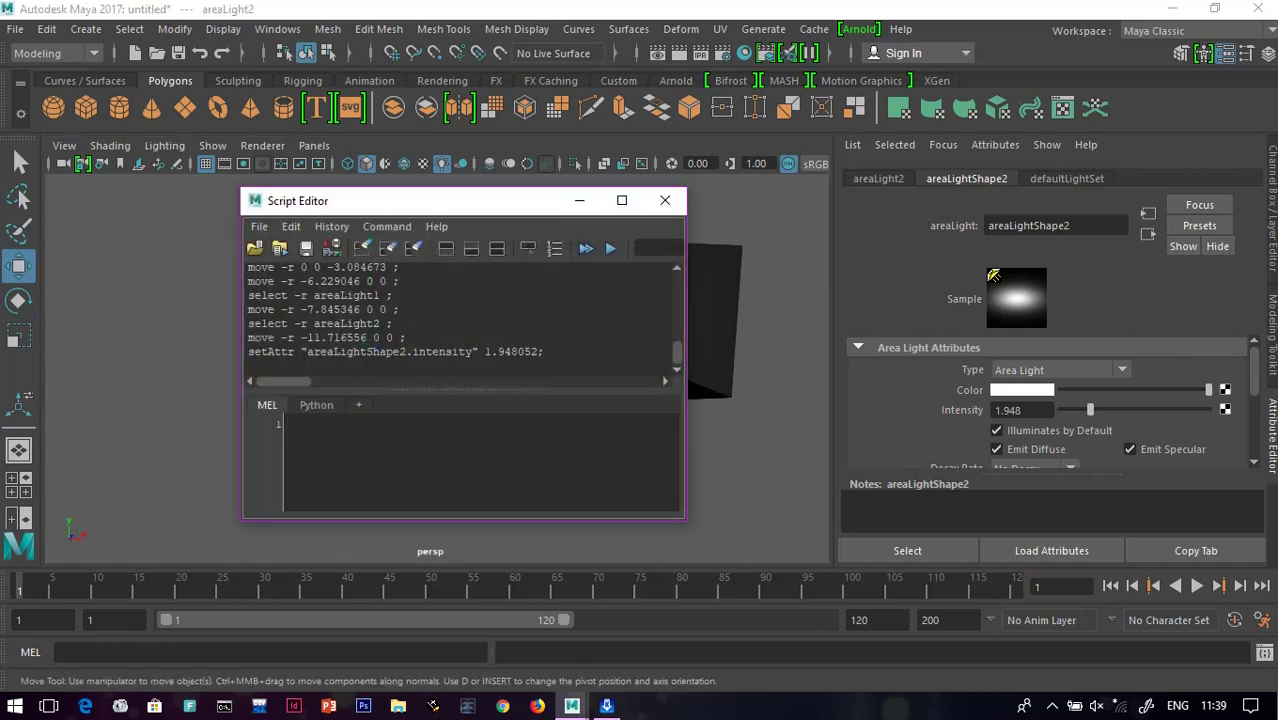
click(660, 203)
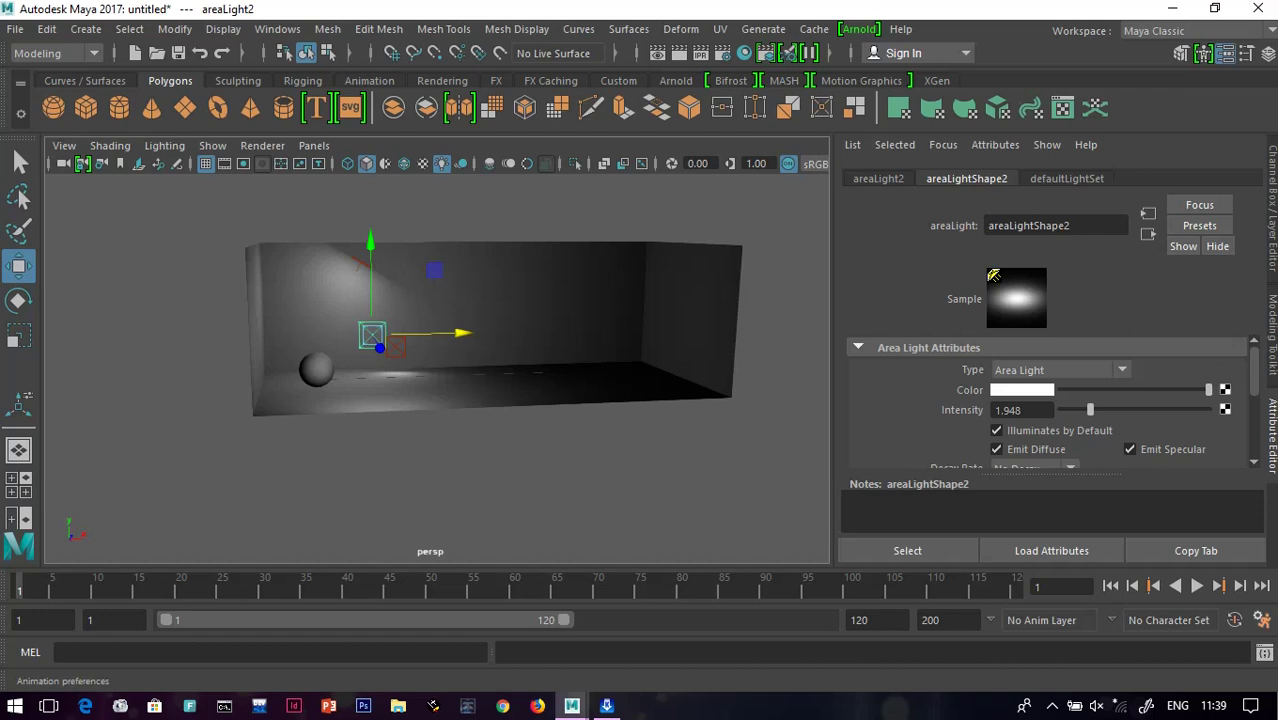
click(1262, 620)
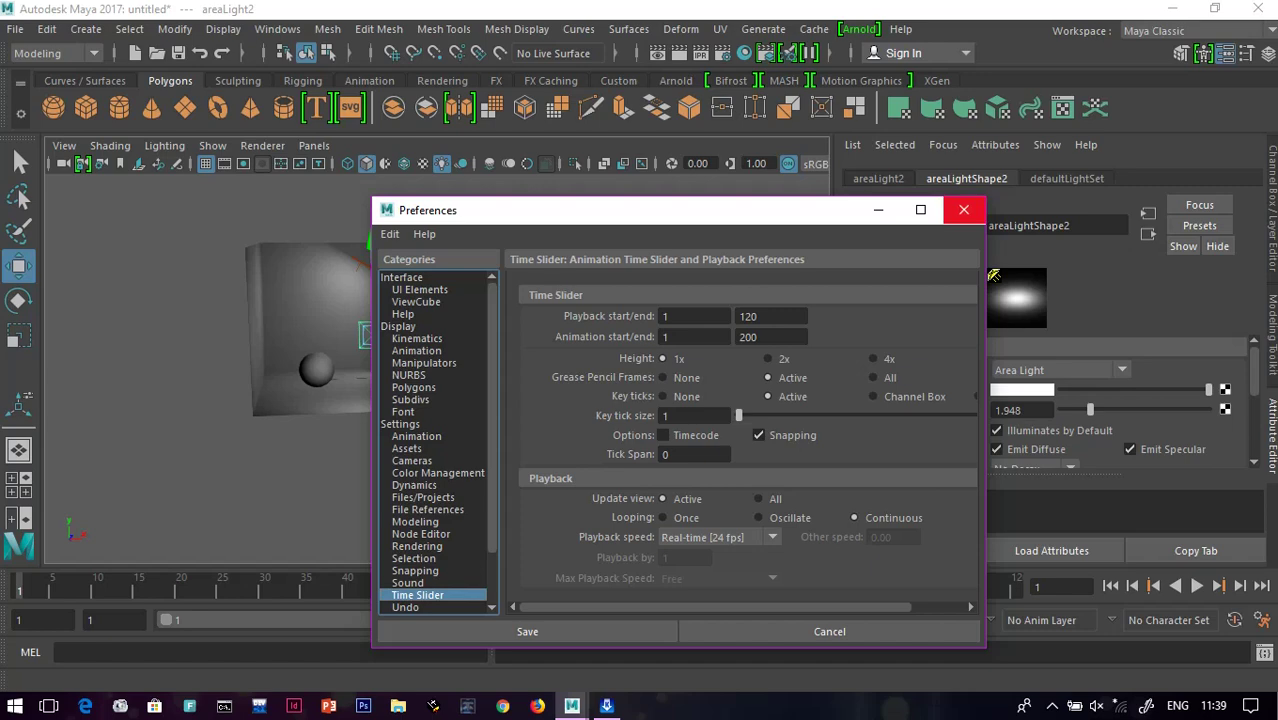
click(963, 210)
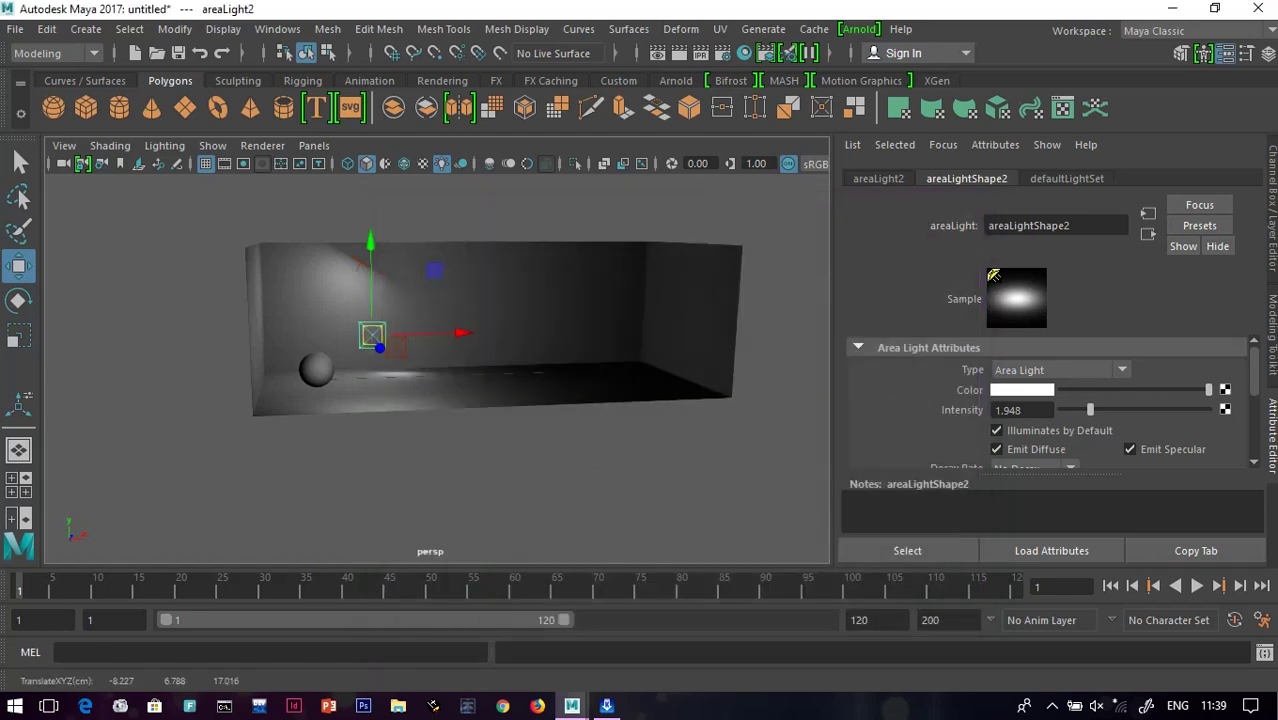
- Scale the second area light to about 0.97 in Z, widen it past 1.55 in X and enlarge it in Y, then deselect it
click(19, 336)
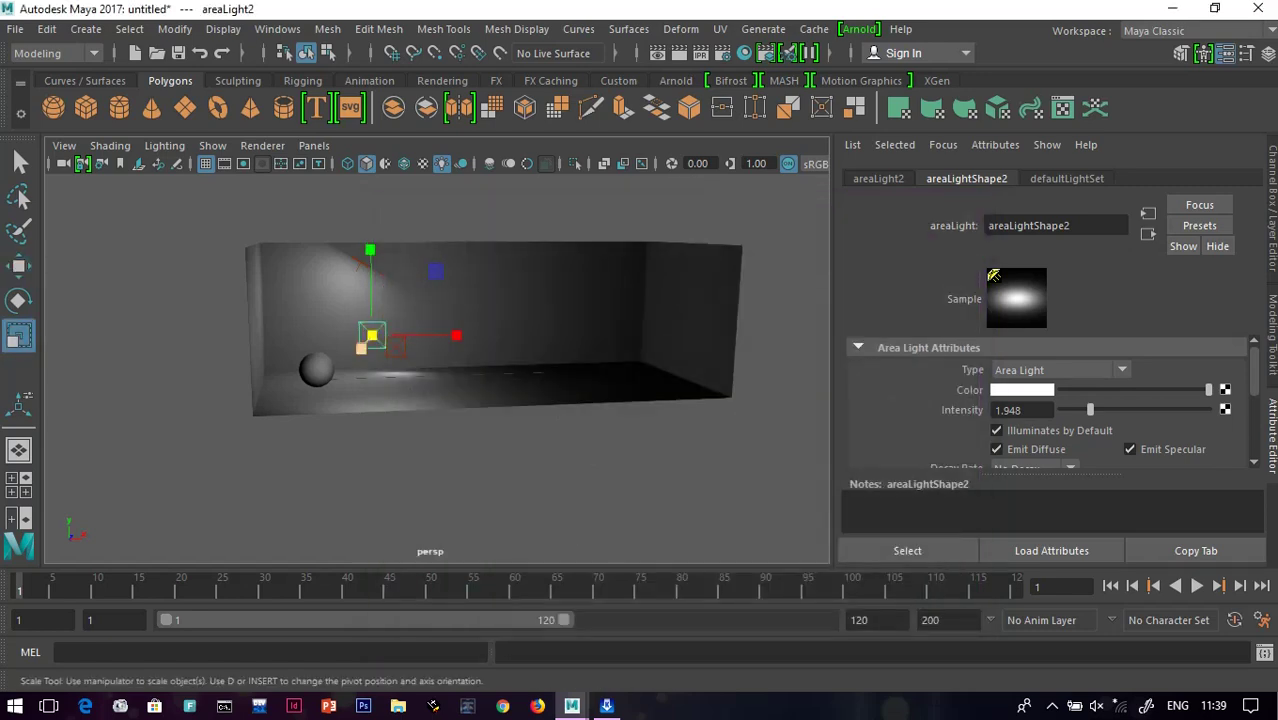
mouse_move(363, 346)
mouse_down()
mouse_move(354, 358)
mouse_move(362, 348)
mouse_up()
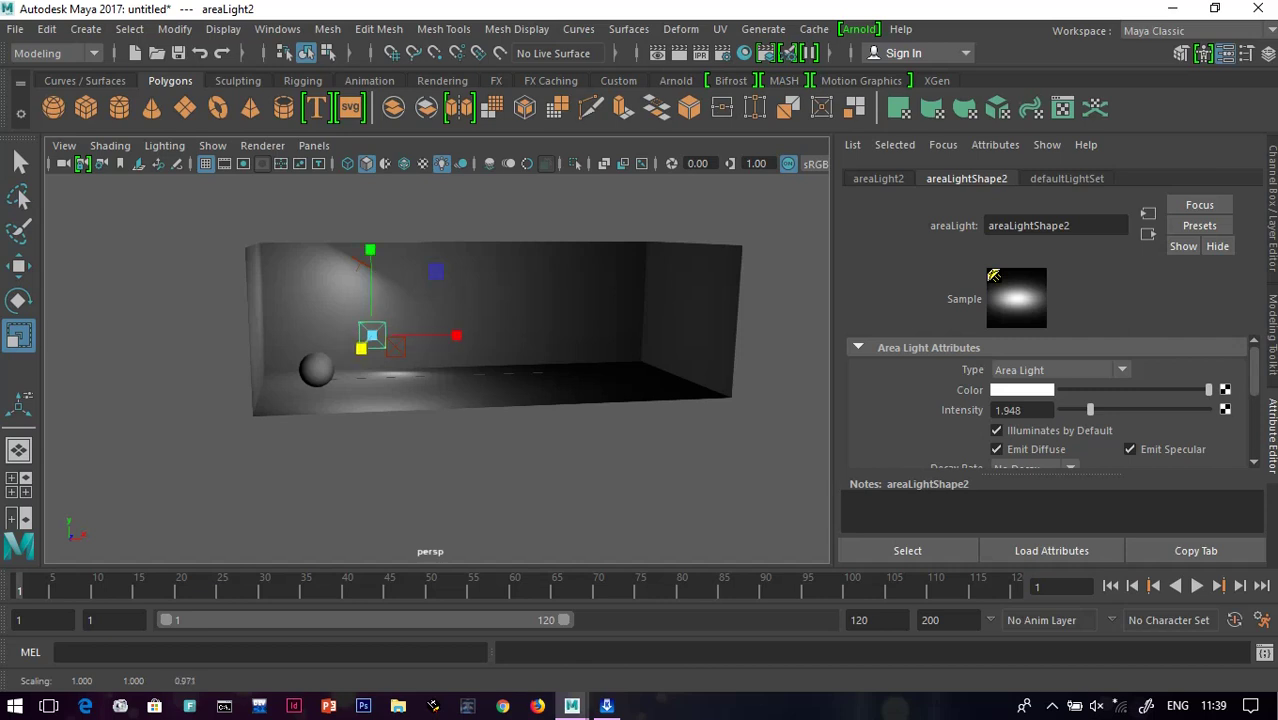
drag(457, 335, 504, 336)
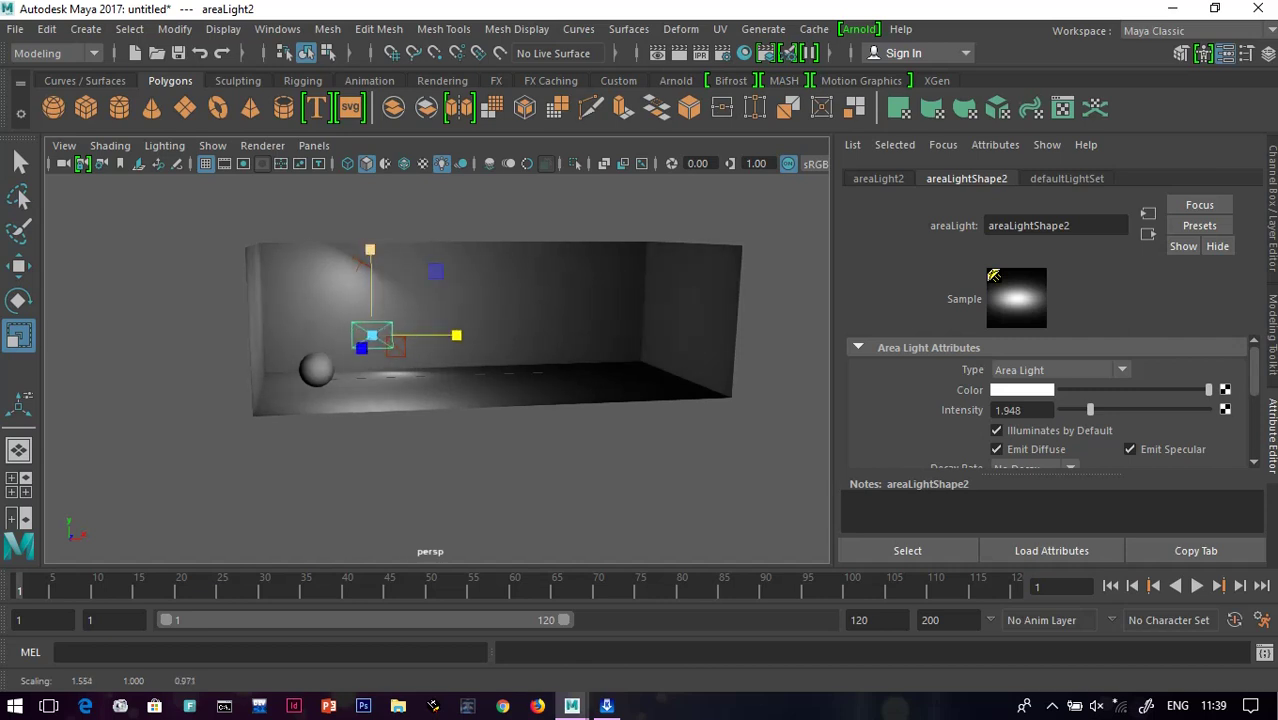
drag(370, 250, 370, 198)
drag(457, 335, 464, 335)
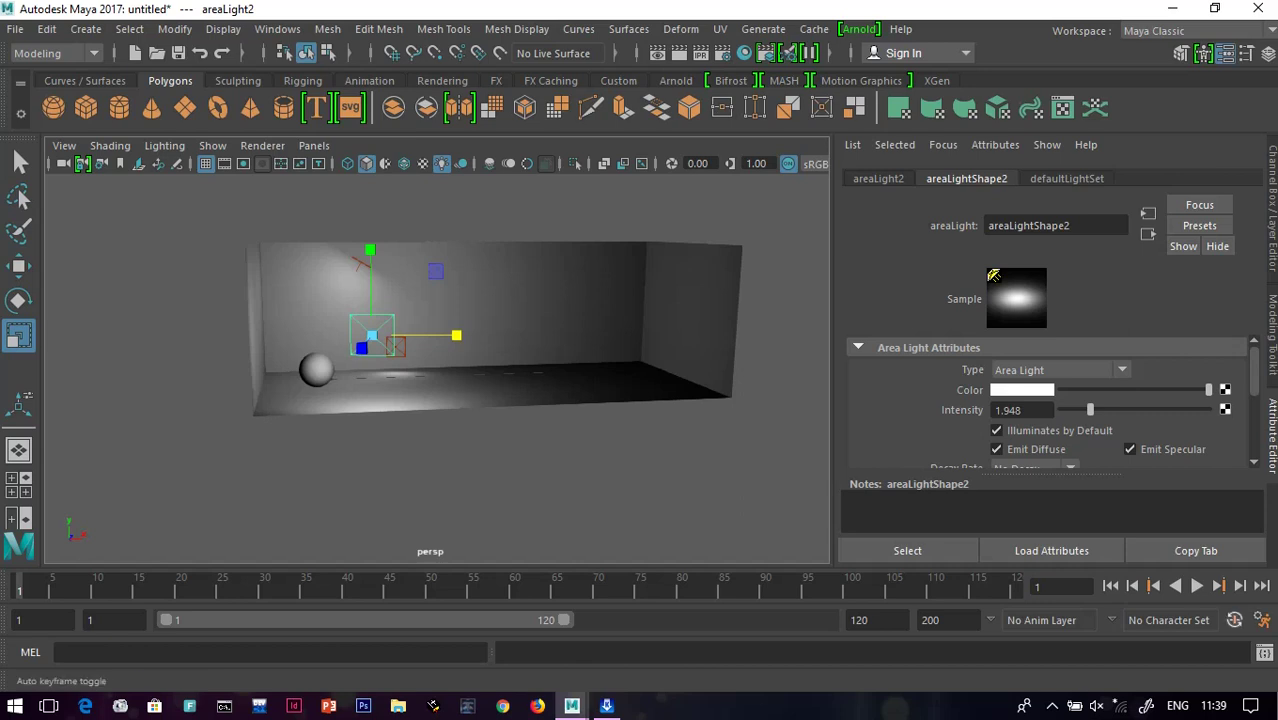
click(560, 480)
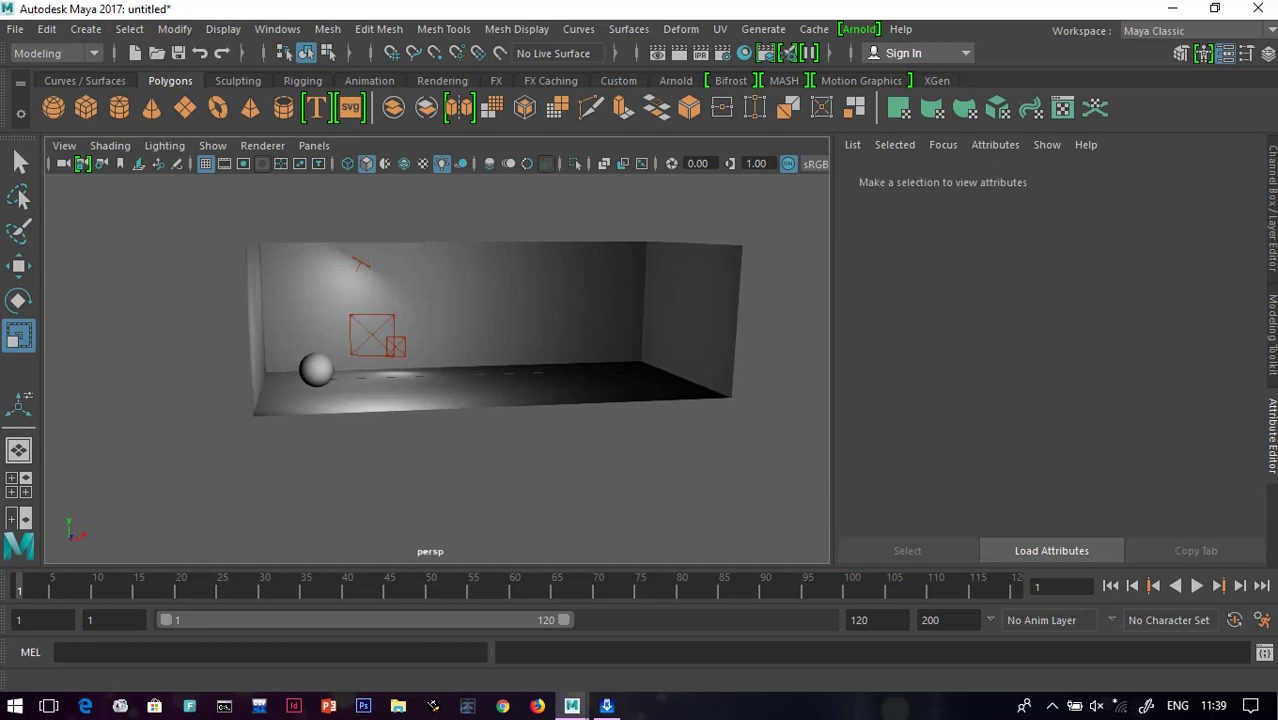
- Select the ball, set the playback range to end at frame 24, and clear the selection
click(20, 162)
click(317, 370)
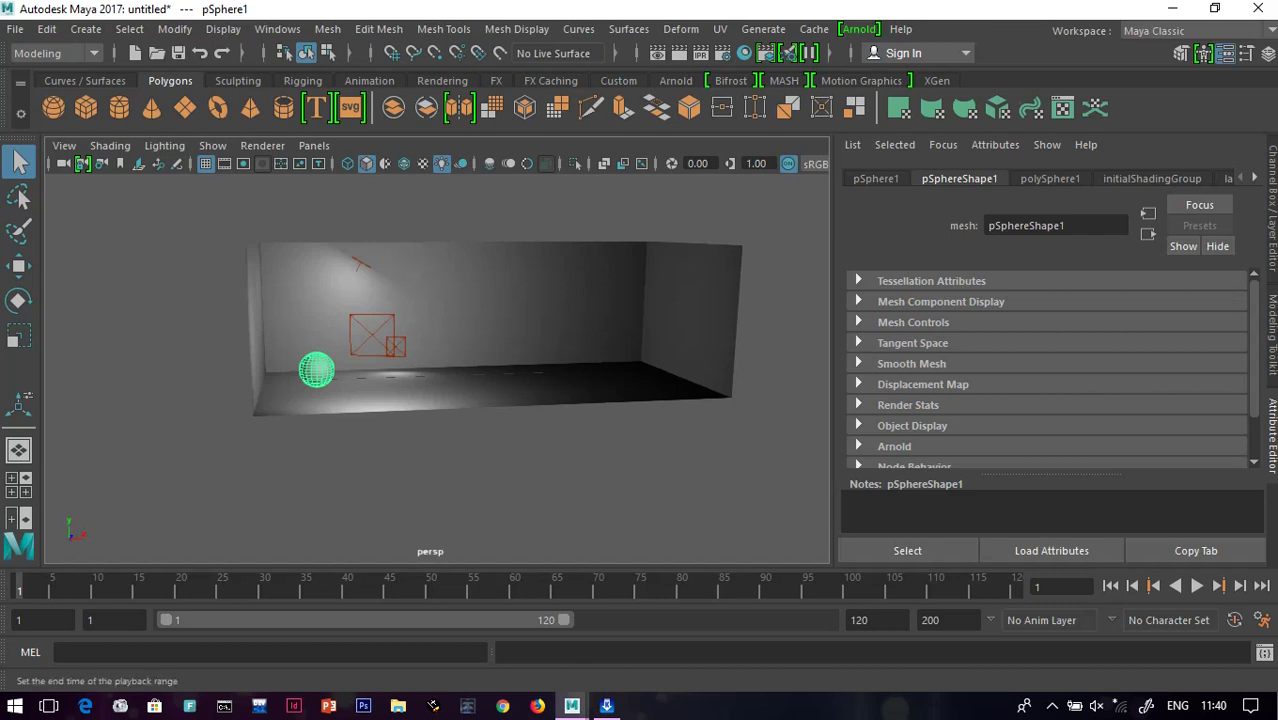
double_click(860, 620)
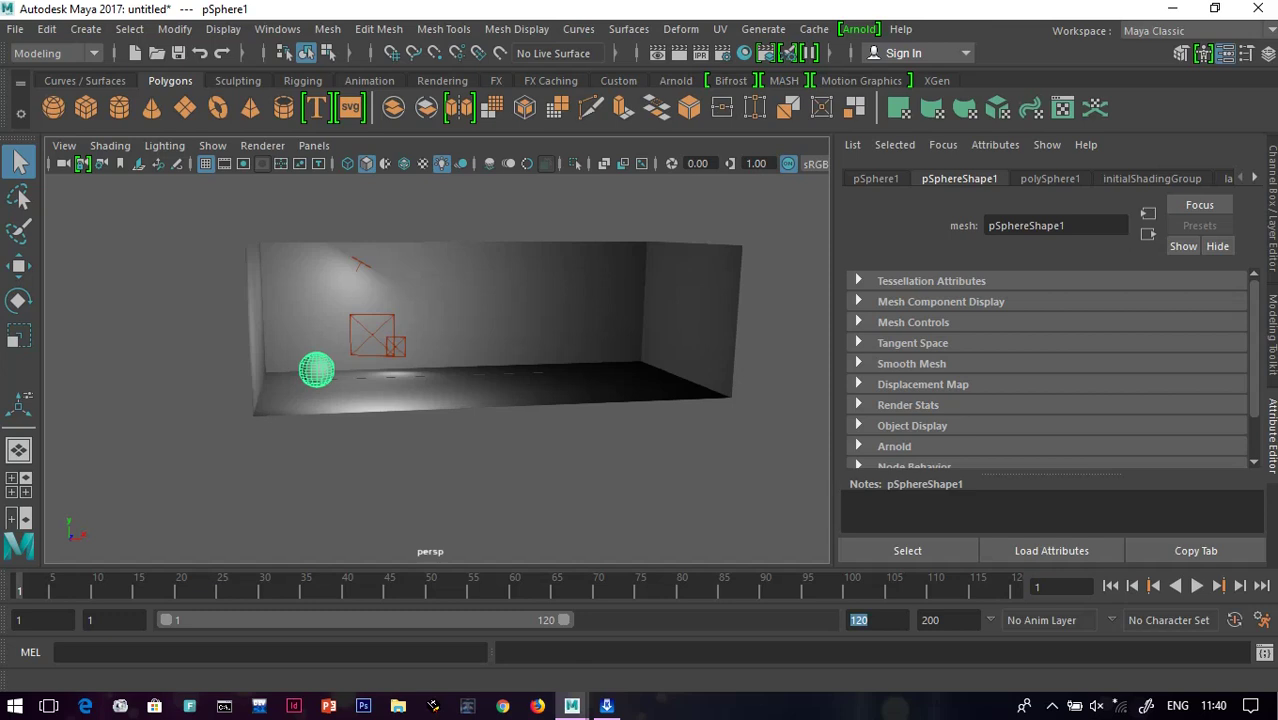
text(24)
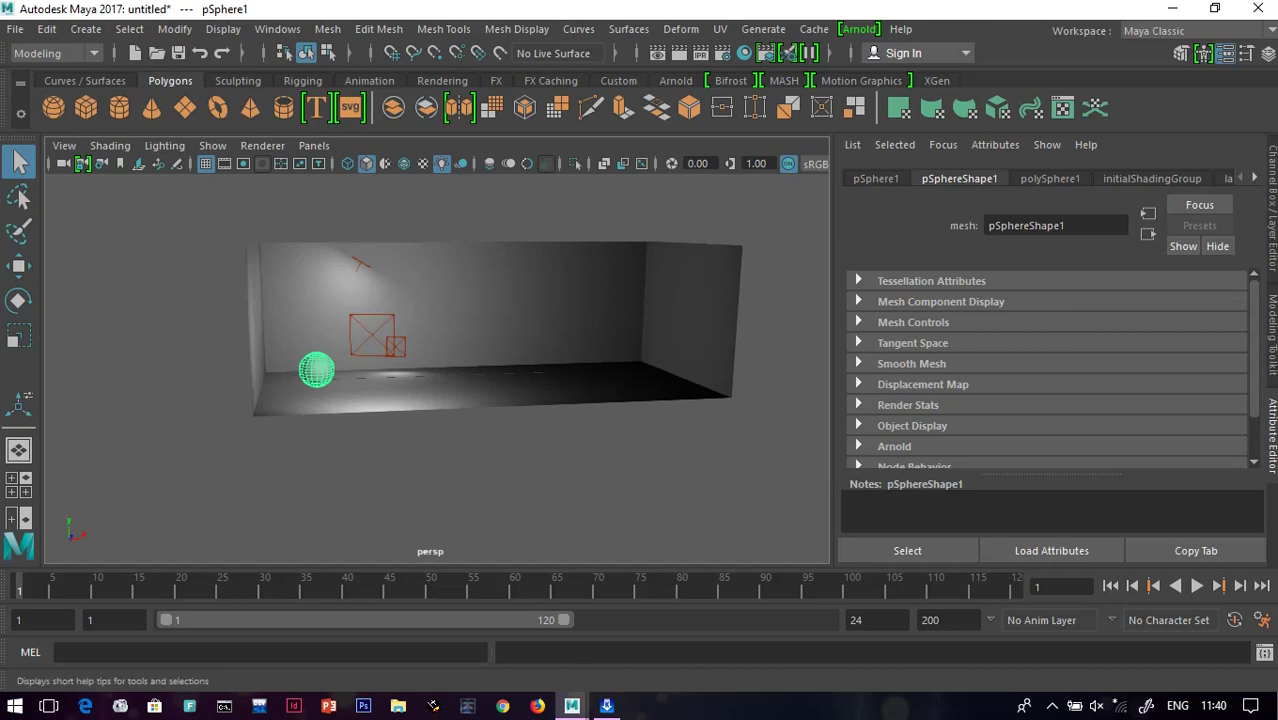
click(620, 480)
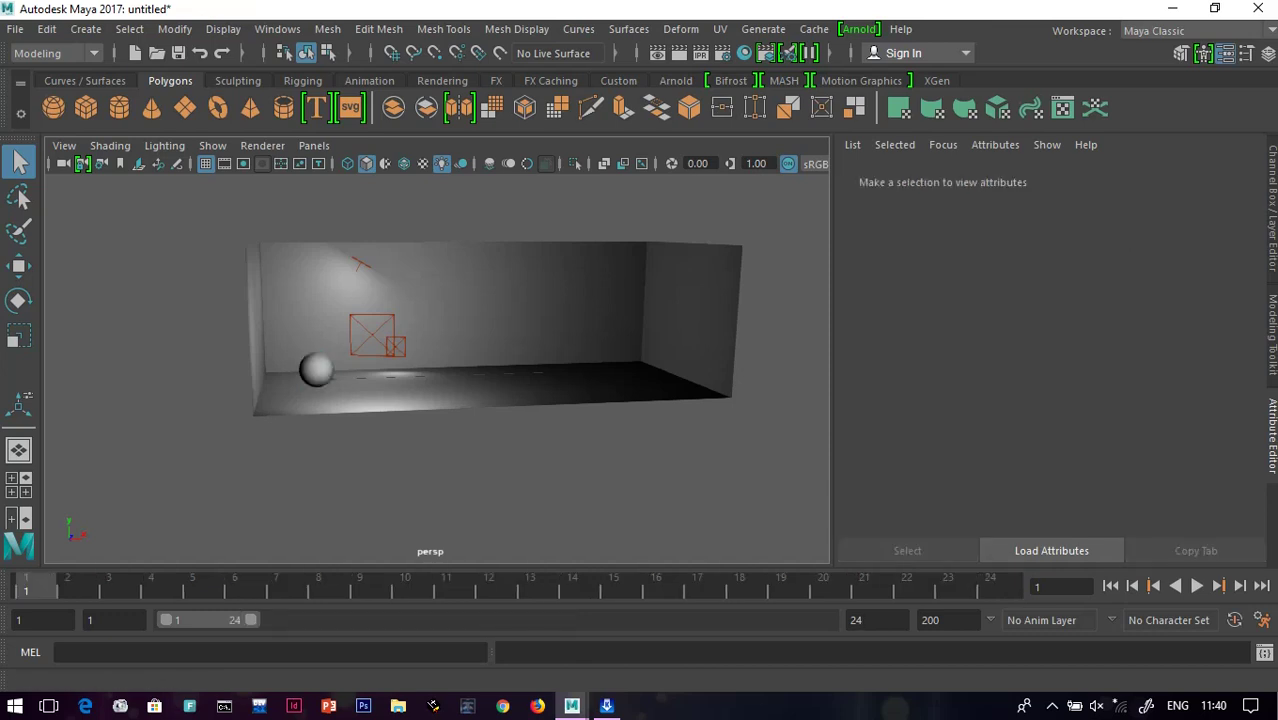
- Scale the first area light near the ceiling to about 1.46 in X, 2.52 in Y and 2.19 in Z
click(362, 264)
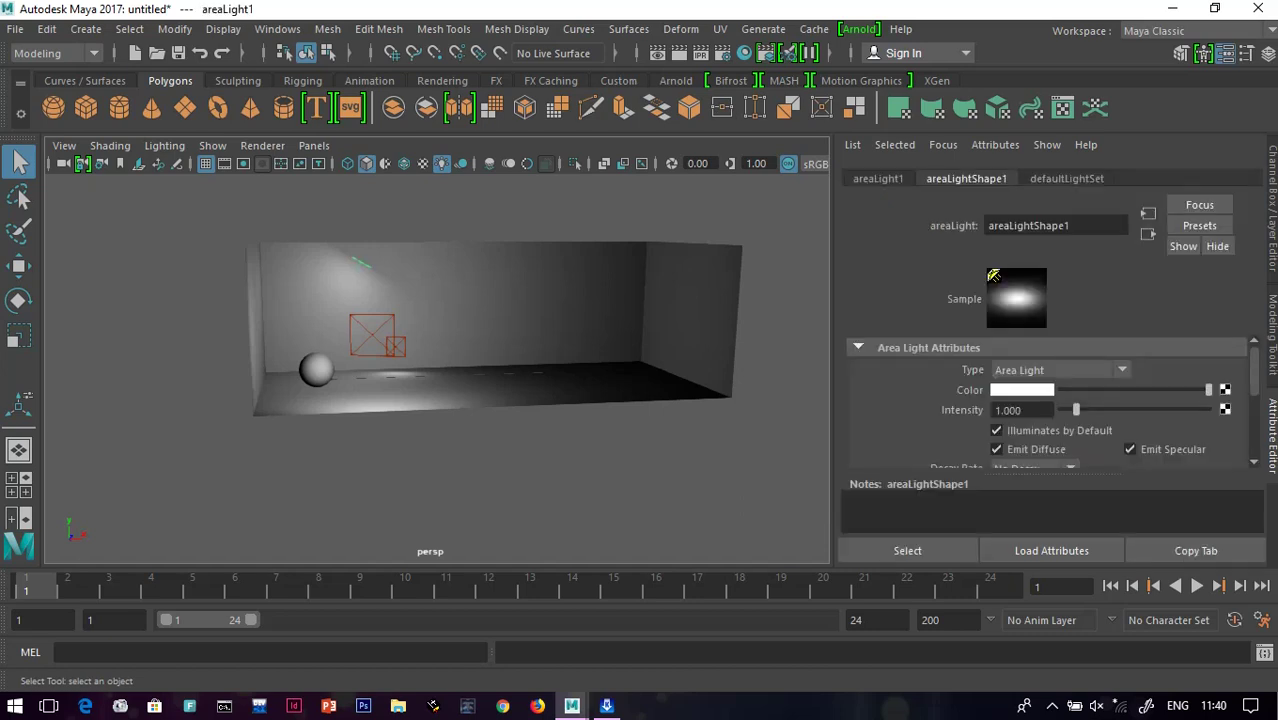
click(19, 335)
drag(434, 304, 444, 310)
drag(365, 266, 370, 270)
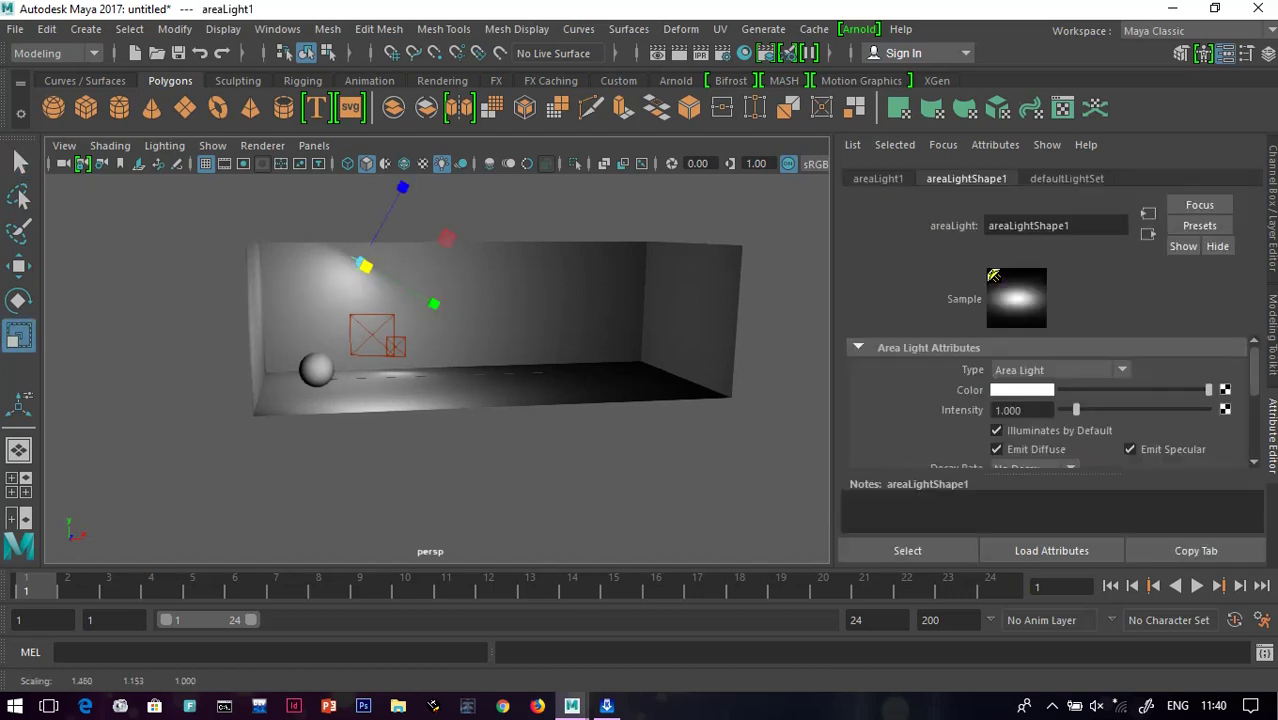
drag(446, 240, 546, 209)
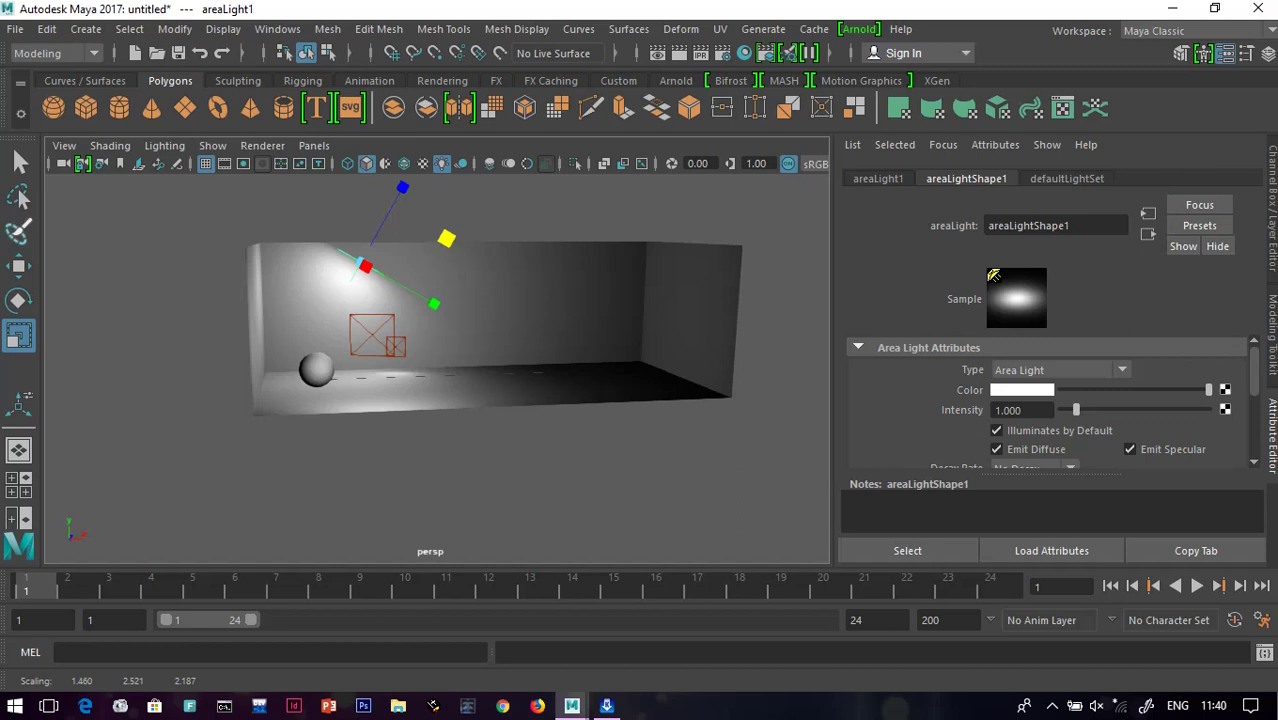
- Move the first area light along X away from the ball toward the middle of the room
click(18, 266)
drag(450, 261, 559, 261)
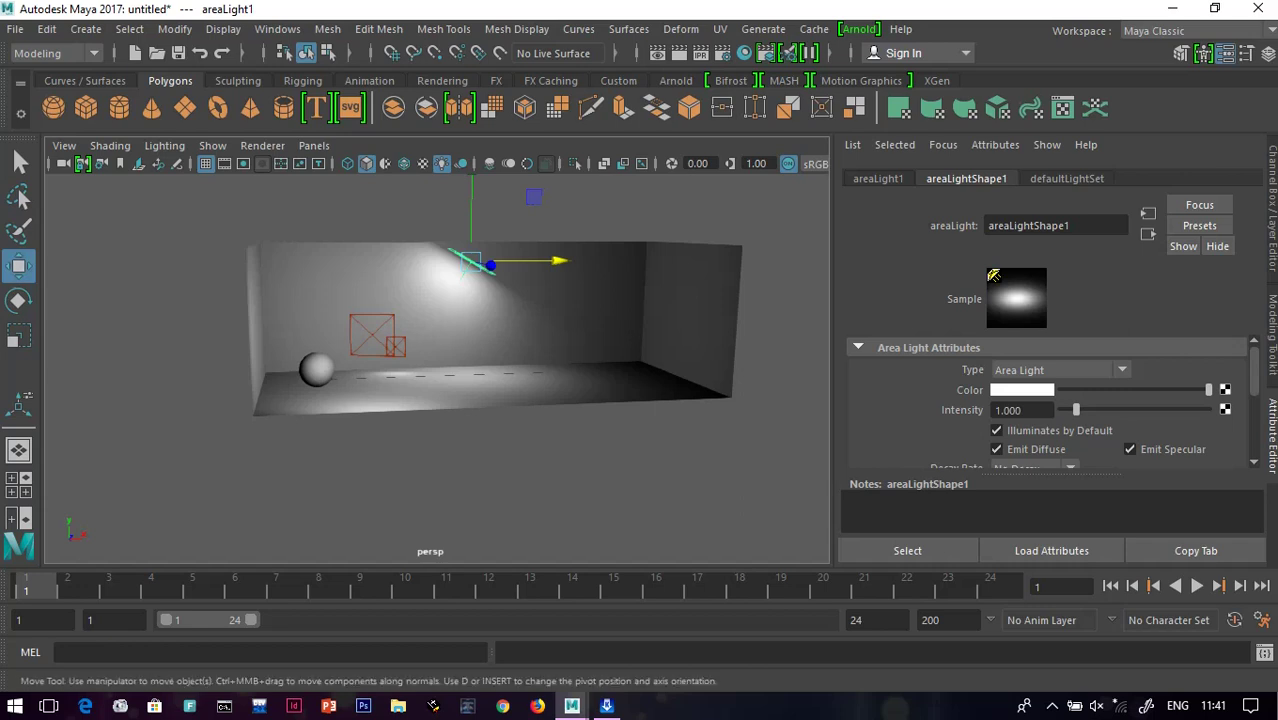
- Move the ball to about -14.92 in X, key it at frame 1, and show its transform channels instead of its shape attributes
click(316, 369)
drag(408, 367, 379, 368)
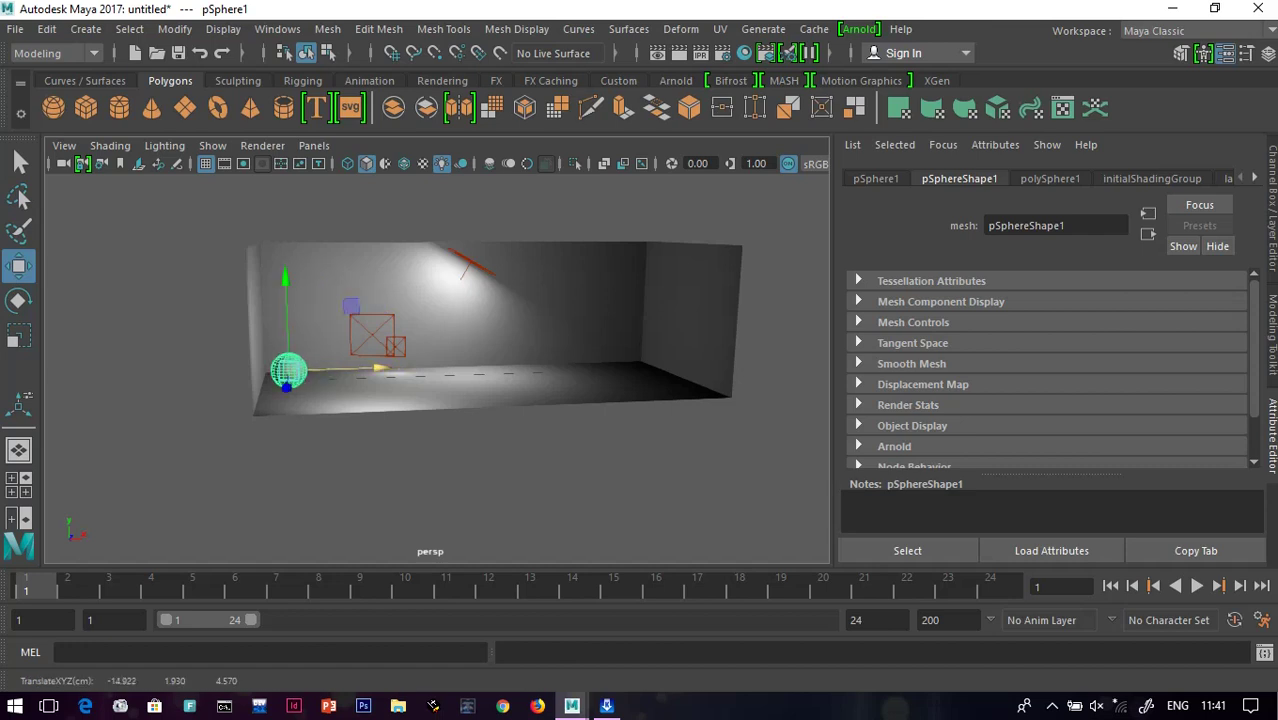
key(s)
key(ctrl+a)
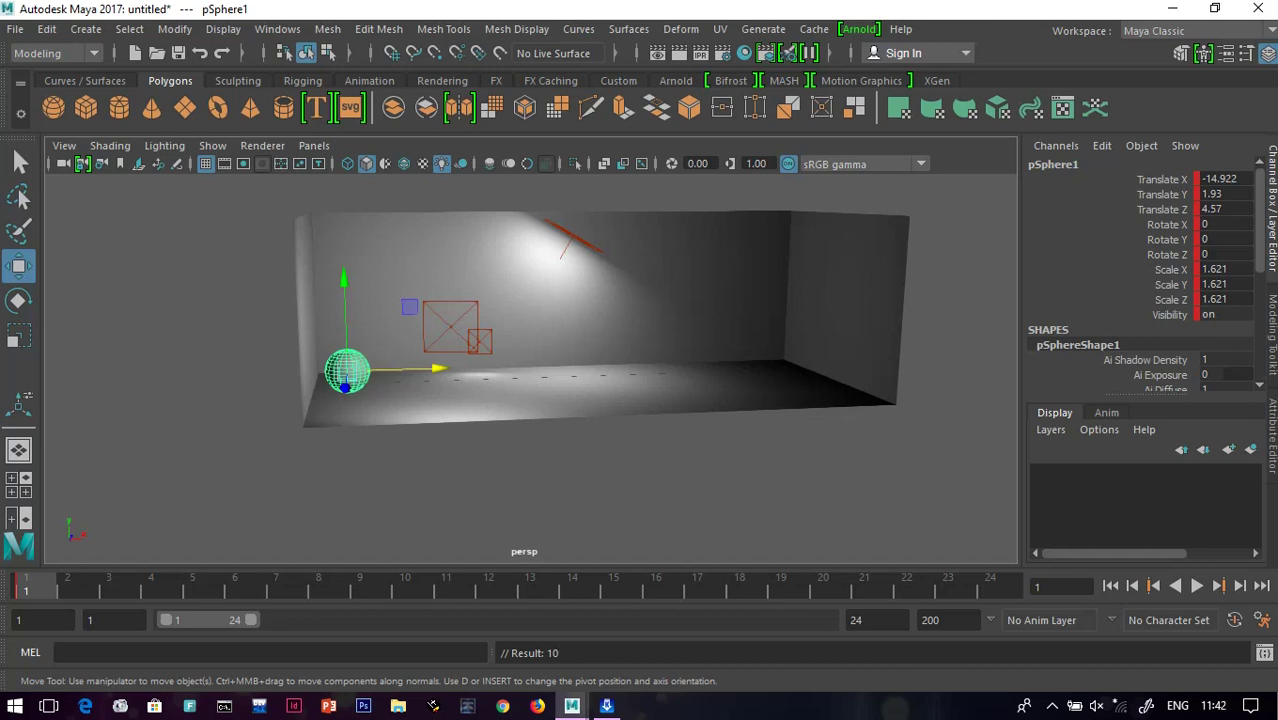
- At frame 24, move the ball across the room to about 16.21 in X and key it
click(993, 588)
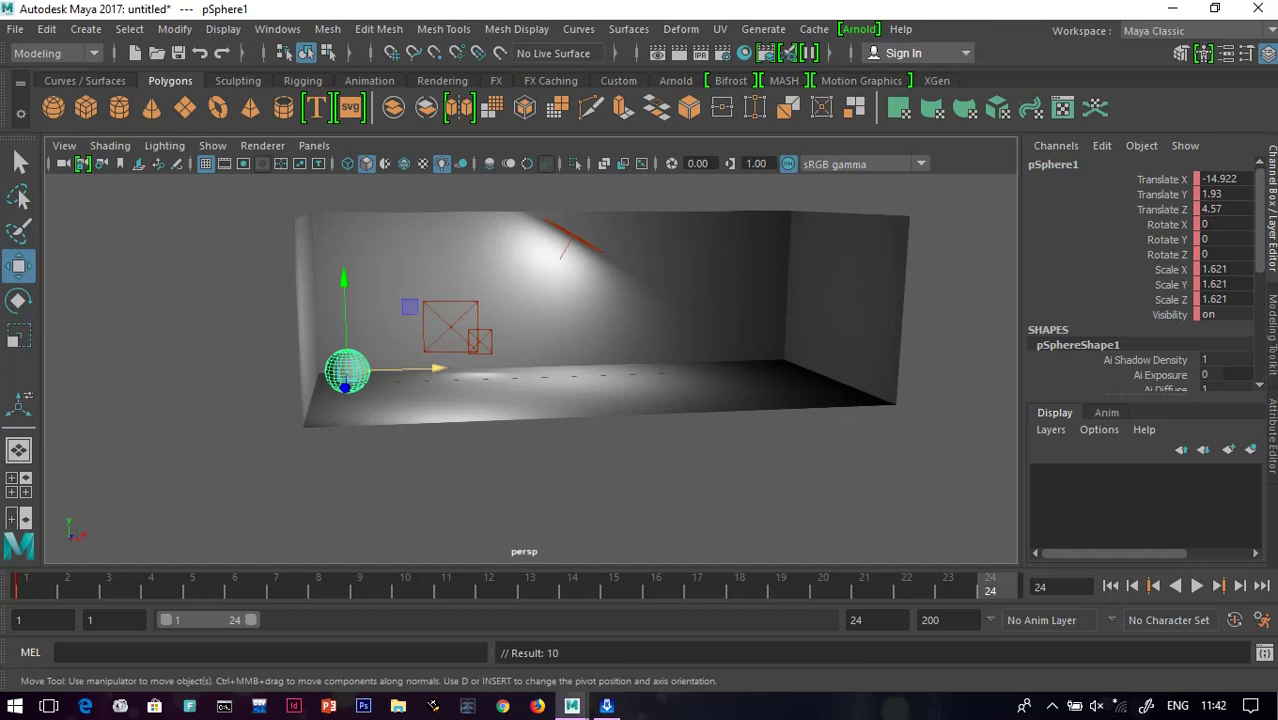
drag(437, 368, 835, 357)
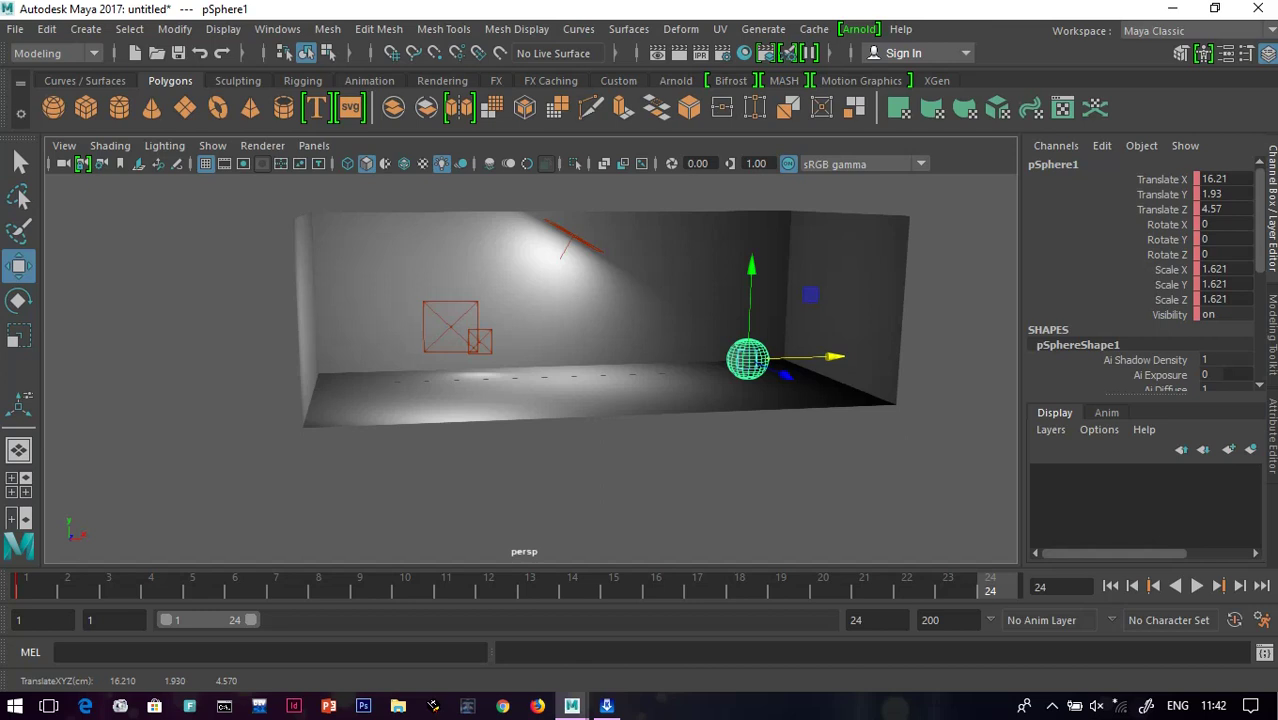
key(s)
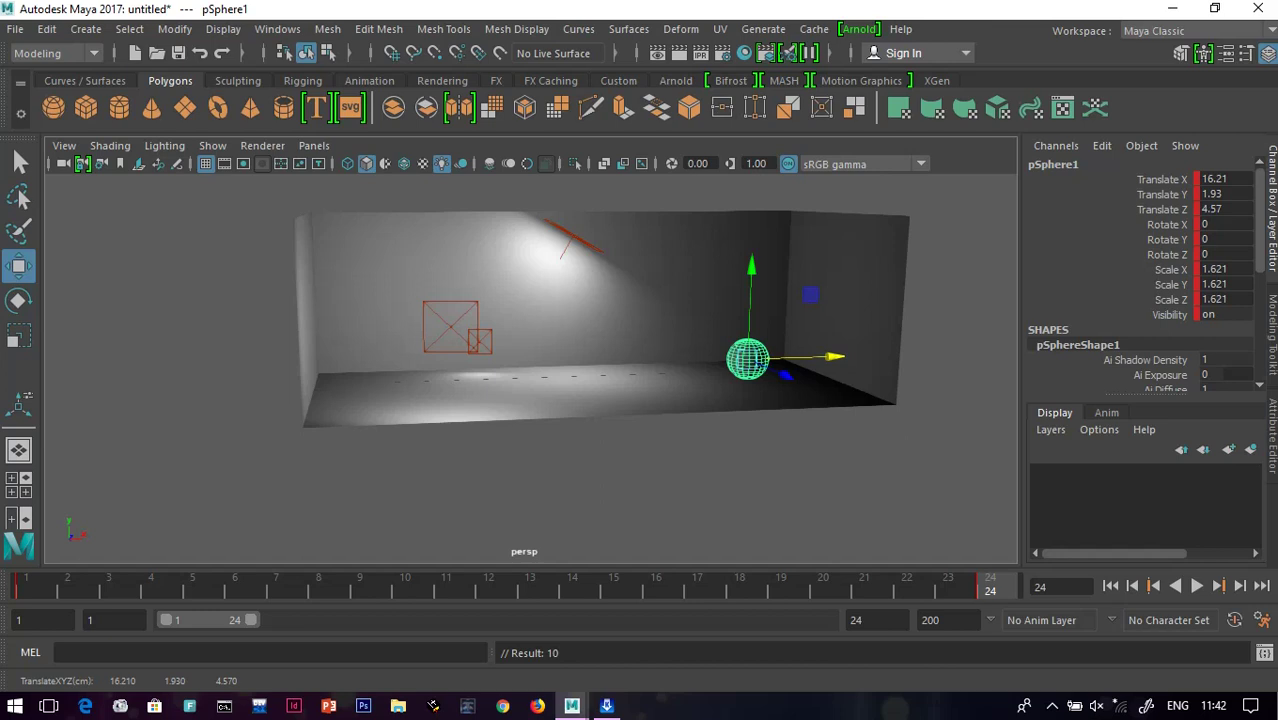
- Play the animation several times, with the ball selected and deselected, to examine its travel across the room
key(alt+v)
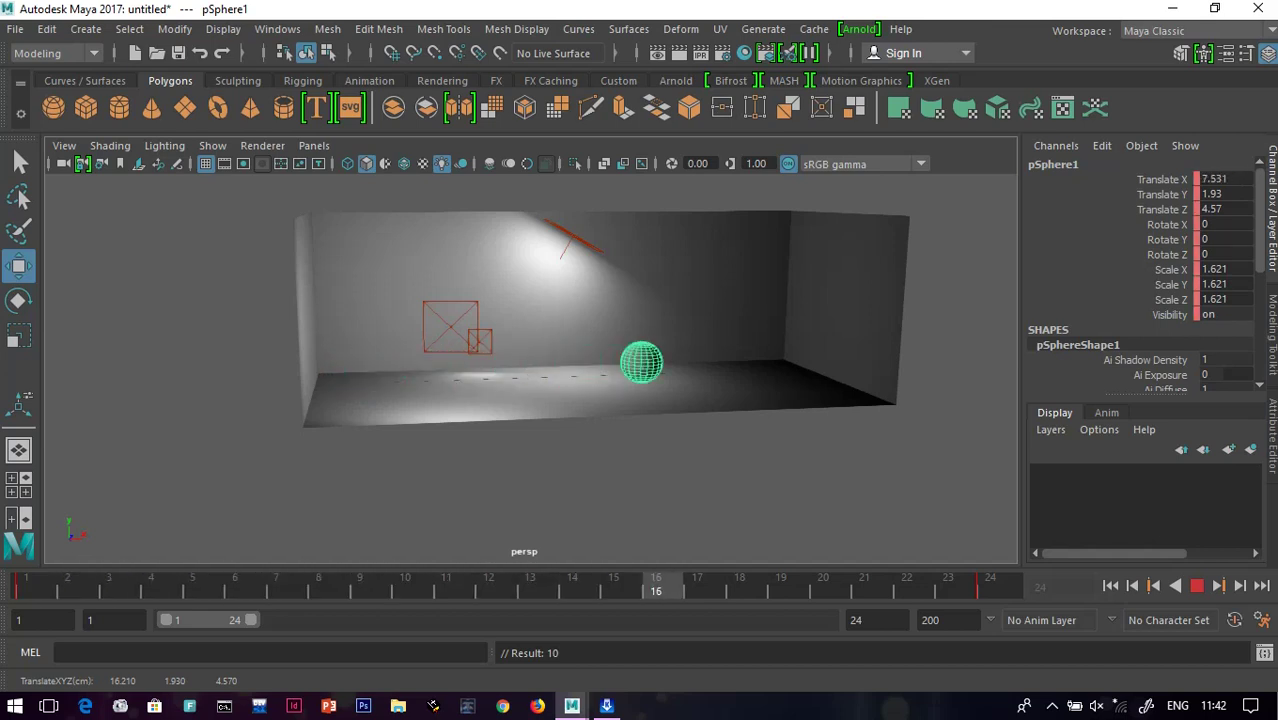
key(alt+v)
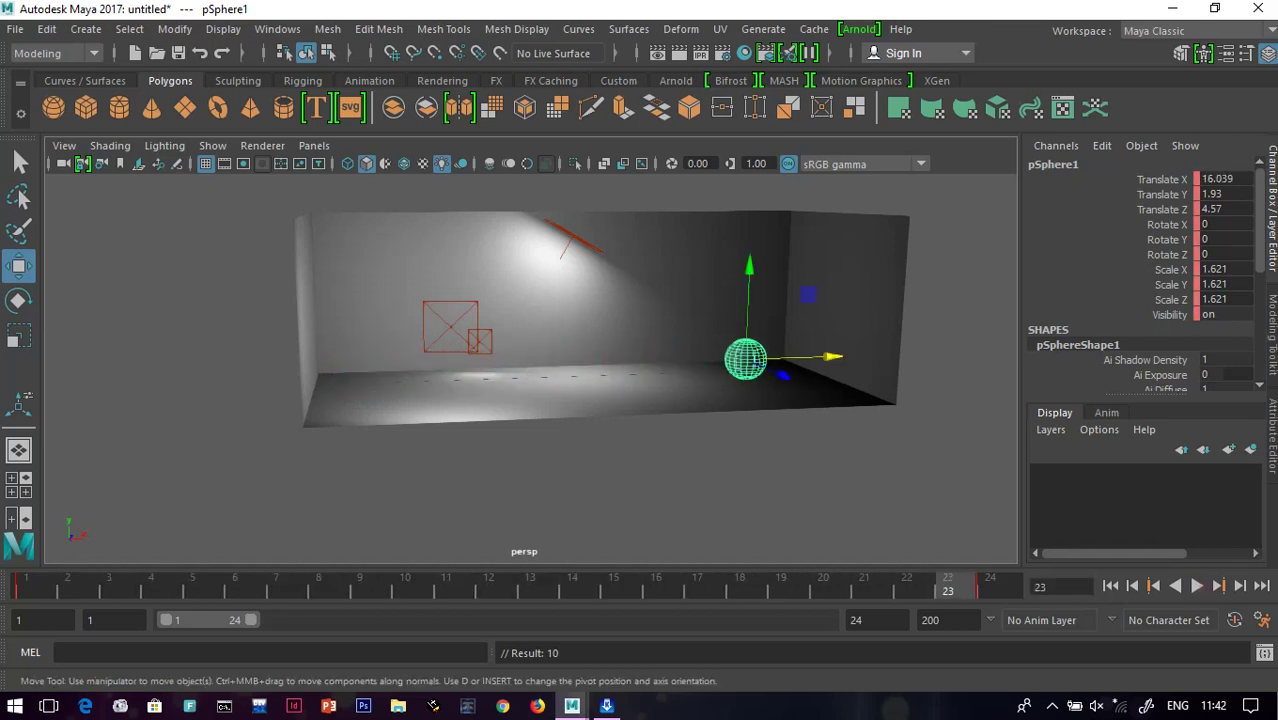
click(30, 586)
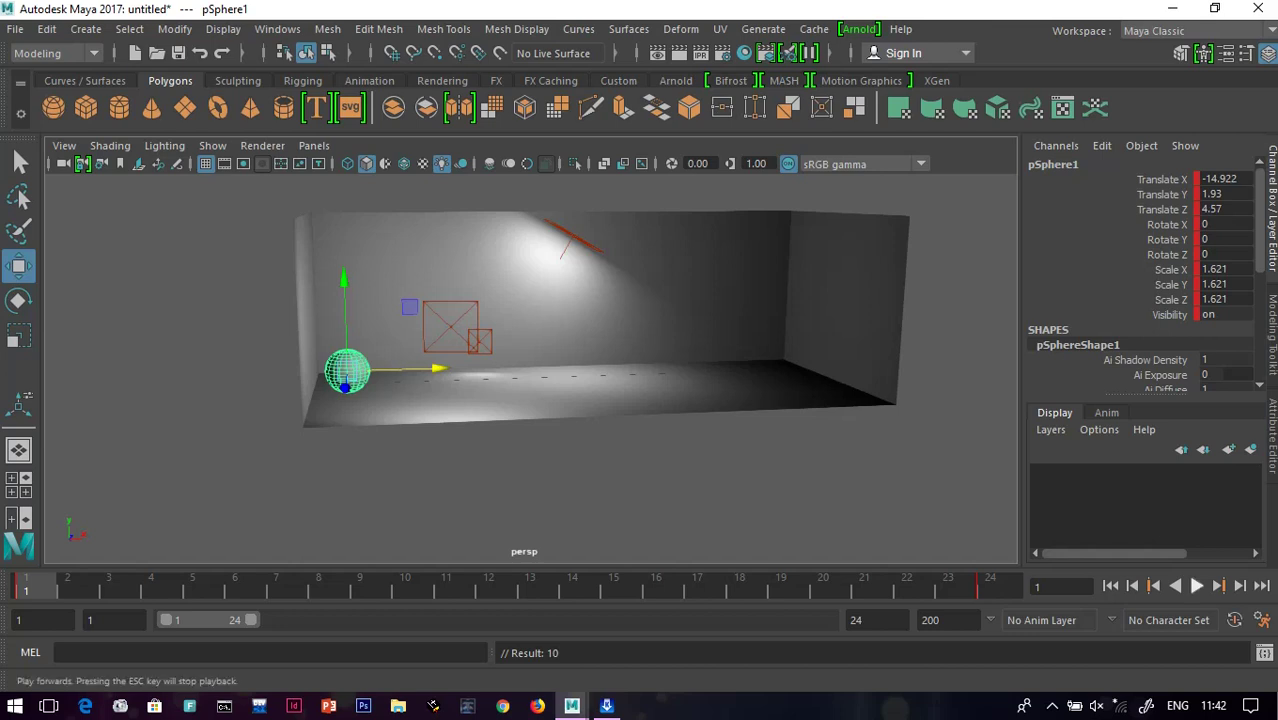
click(1197, 586)
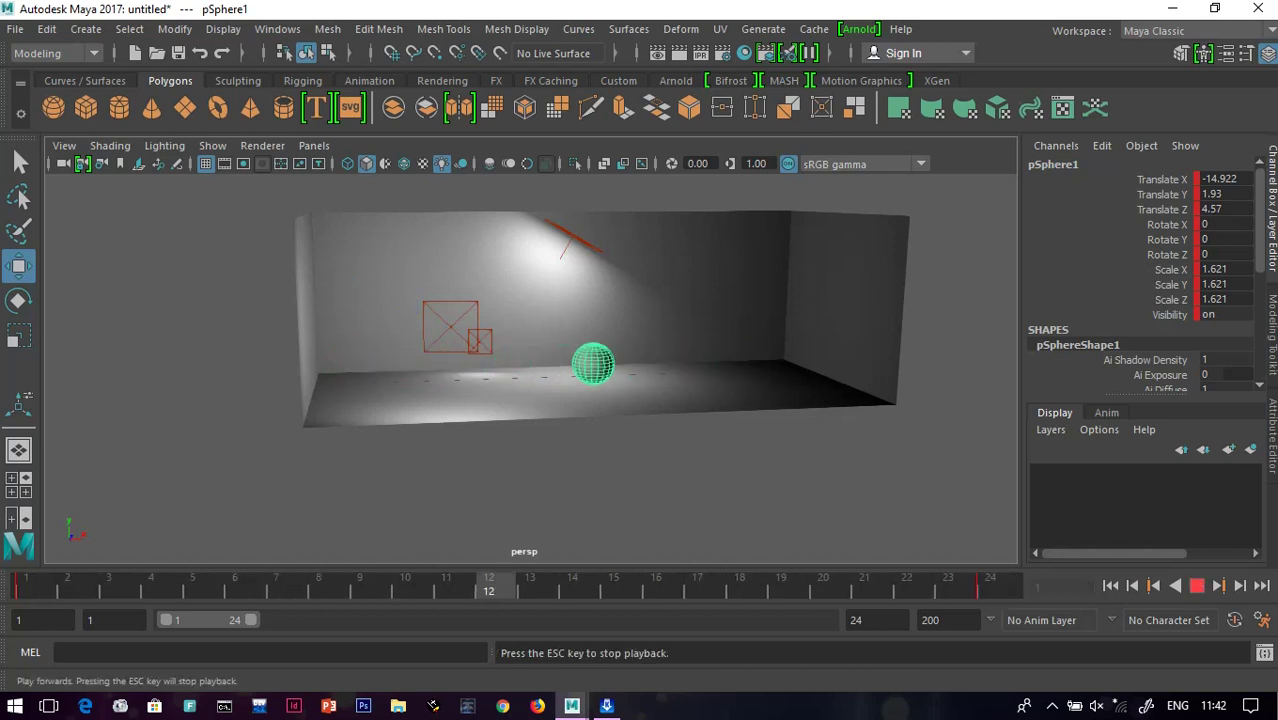
click(1197, 586)
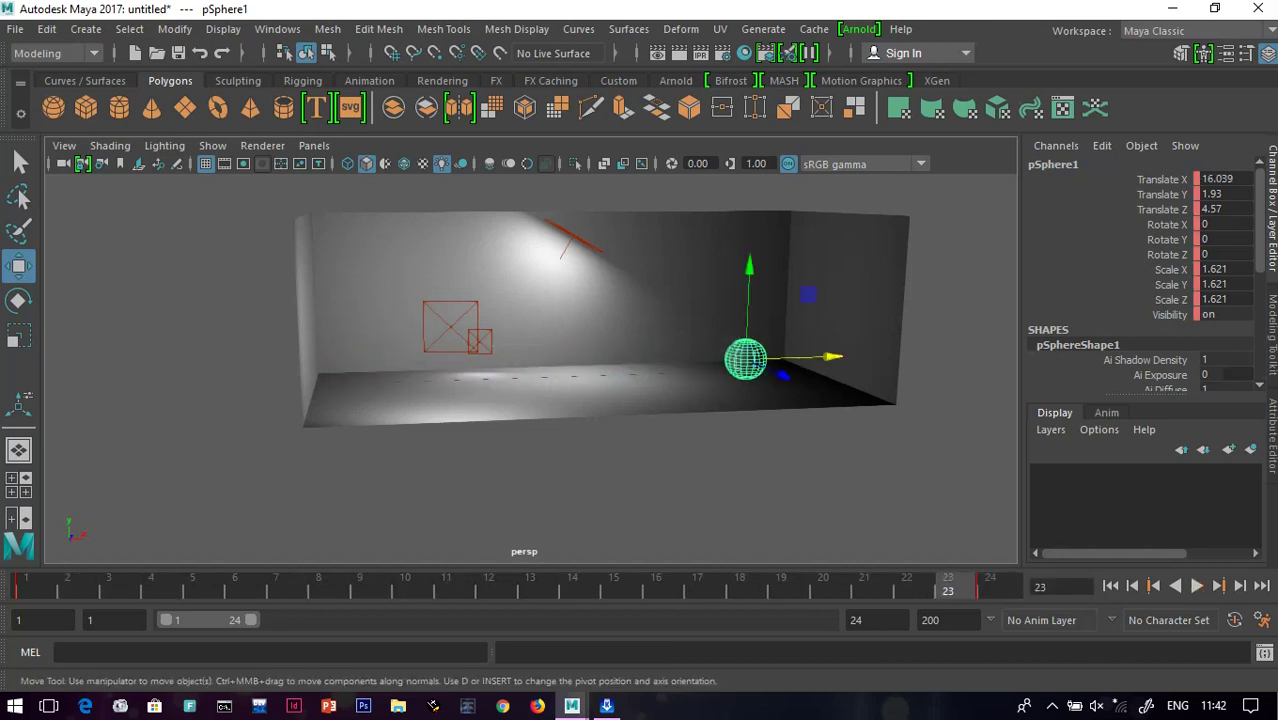
click(640, 490)
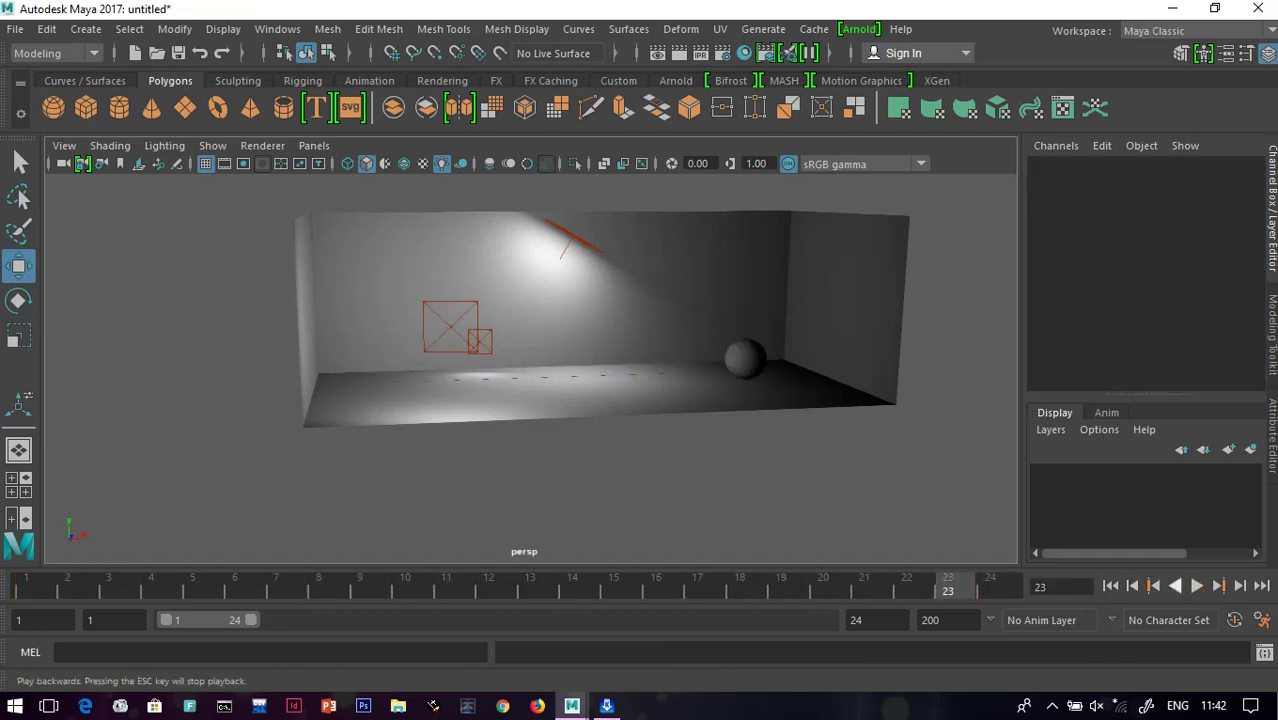
click(1197, 586)
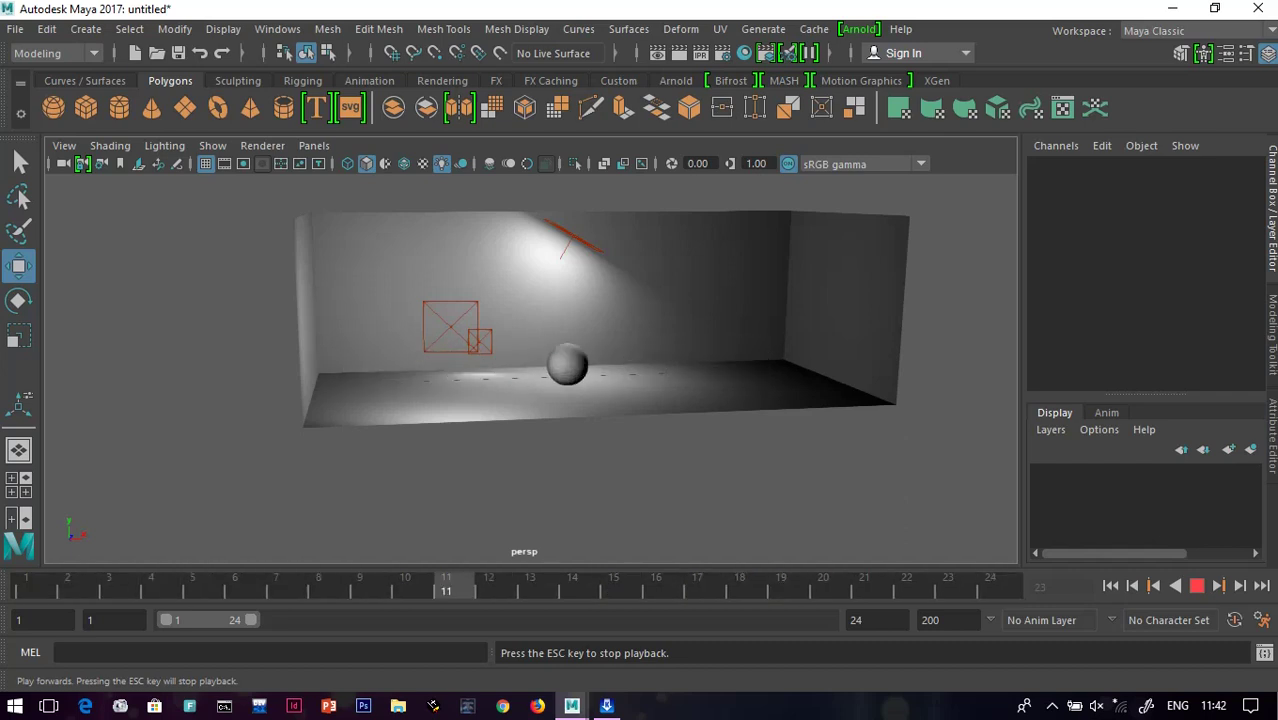
click(1197, 586)
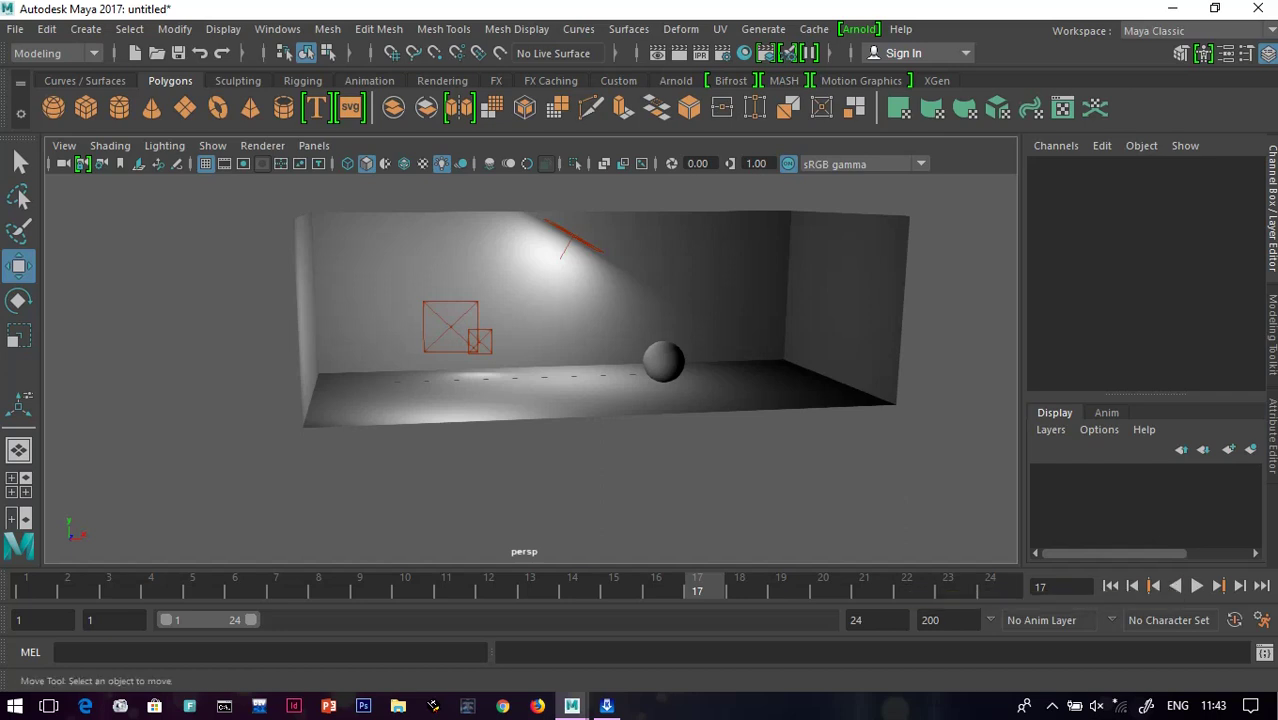
- At frame 12, raise the ball to about 7.74 in Y, key it, and play the animation to check the arc
click(492, 587)
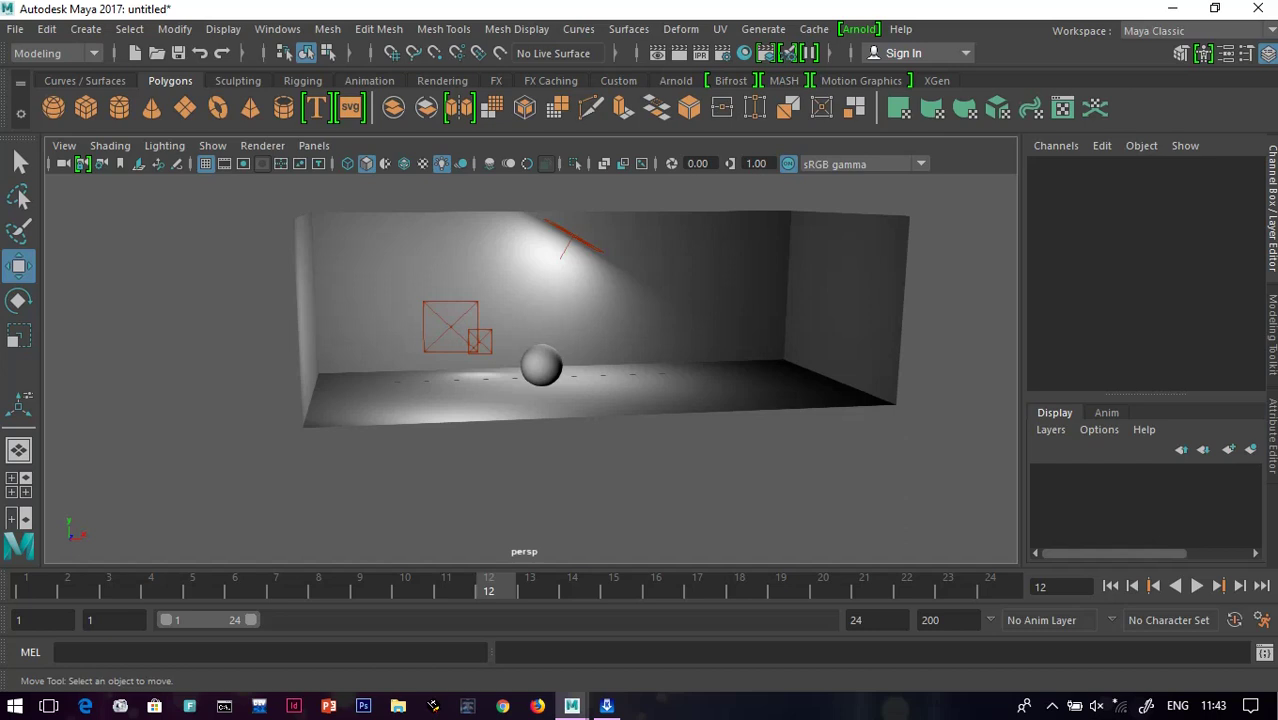
click(541, 366)
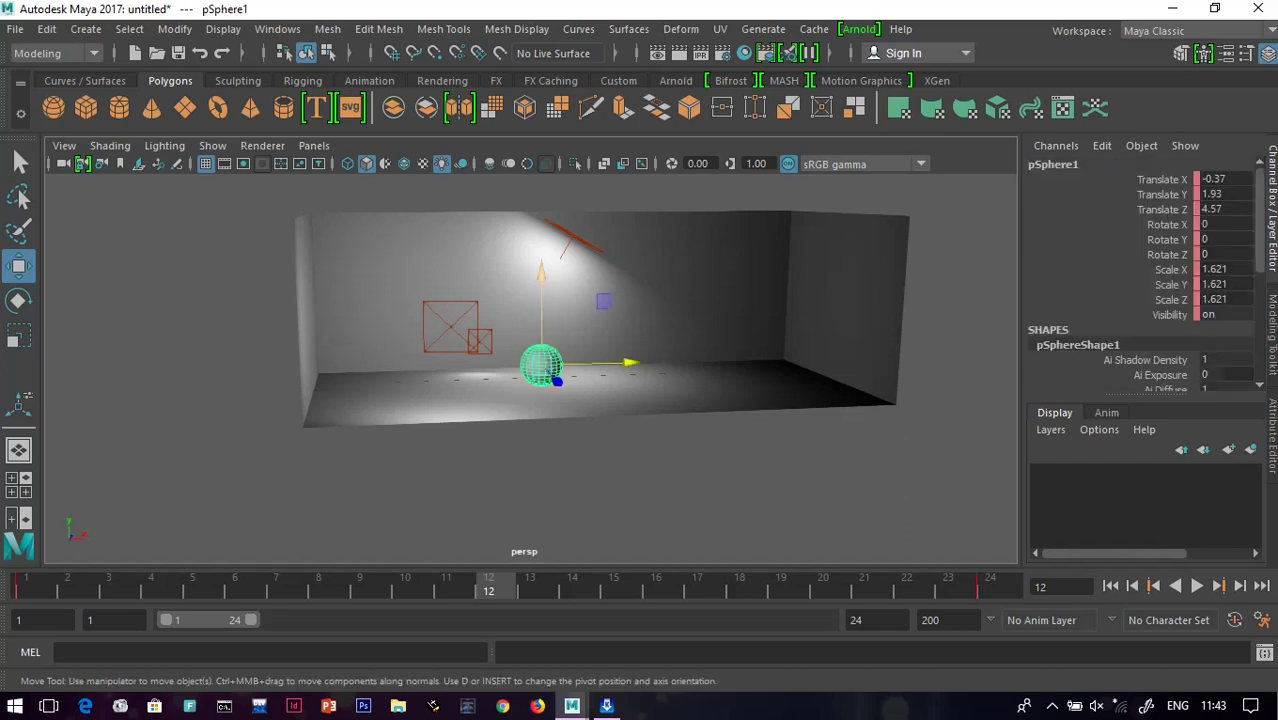
drag(541, 272, 541, 199)
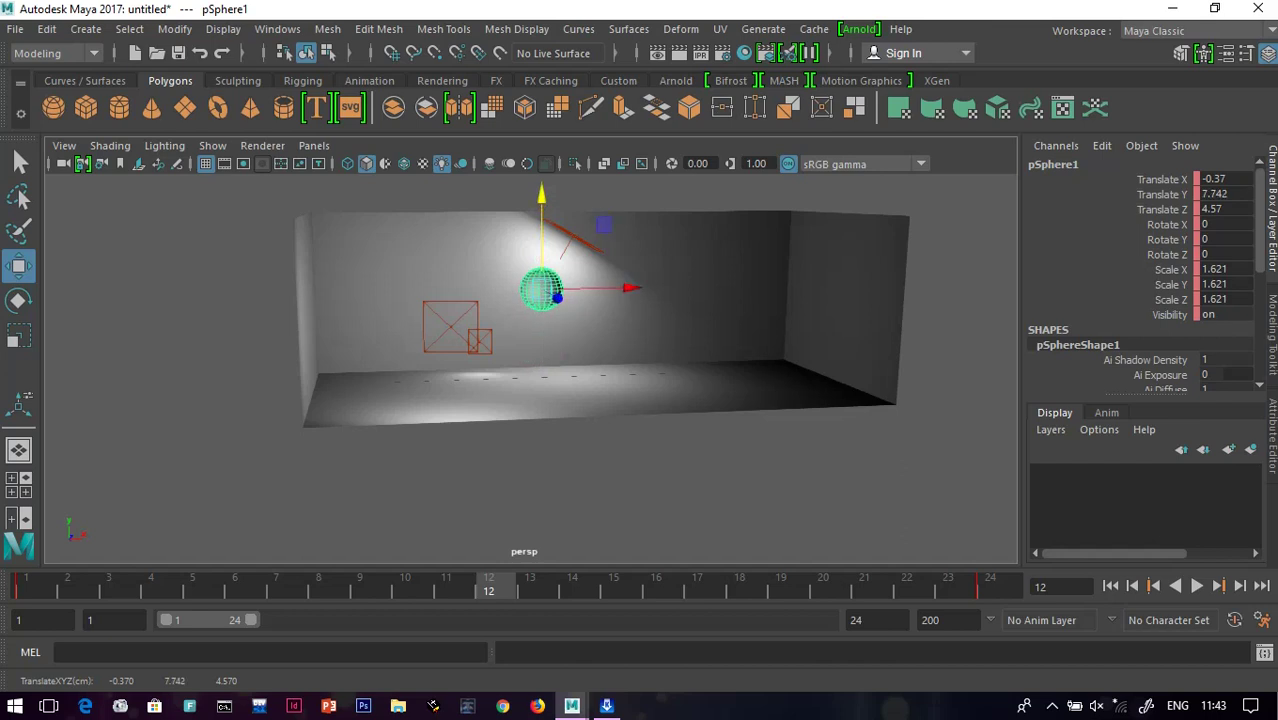
key(s)
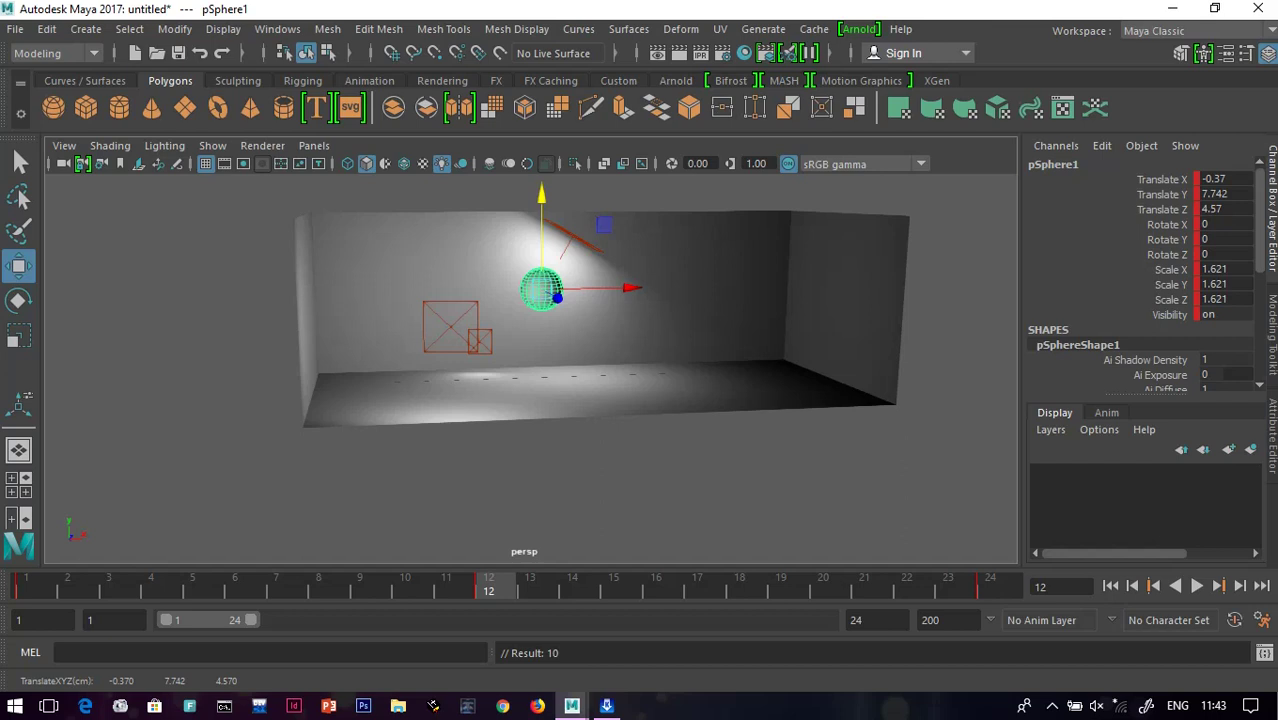
key(alt+v)
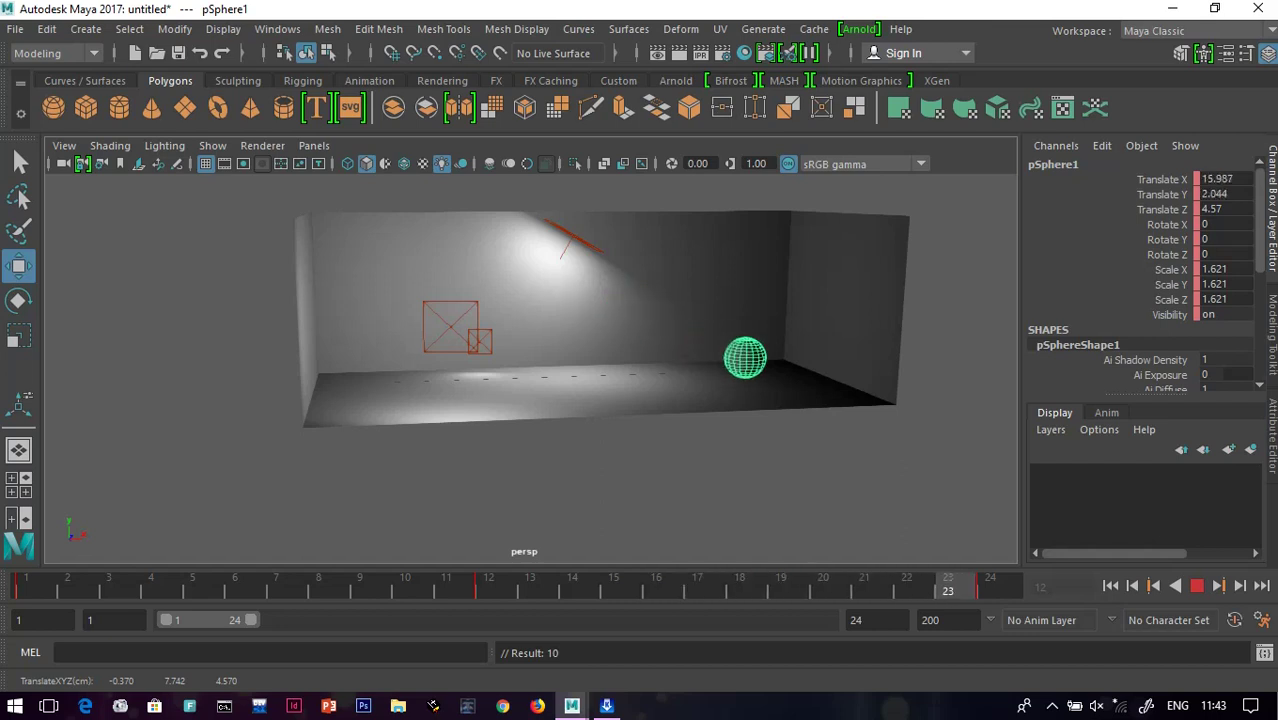
key(alt+v)
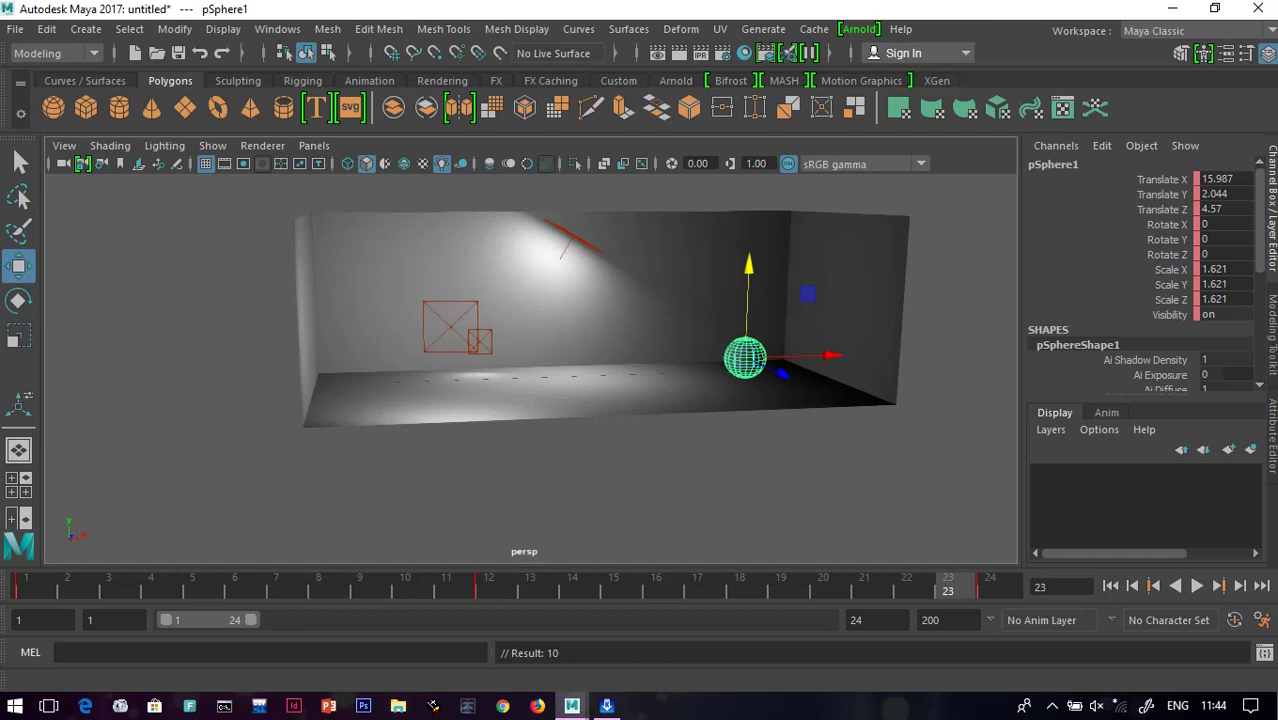
- Open Notepad and write the heading "Principles of Animation : 12" followed by a blank line
key(super+r)
key(Return)
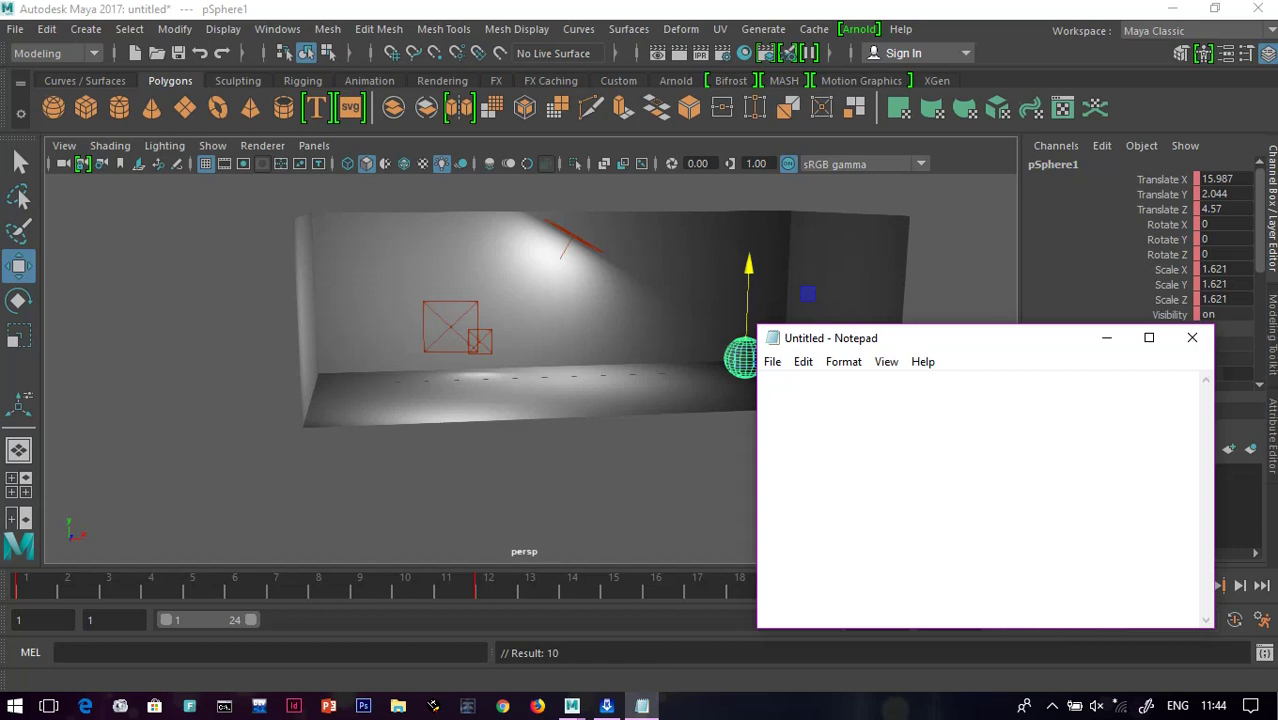
text(Principles of Anima)
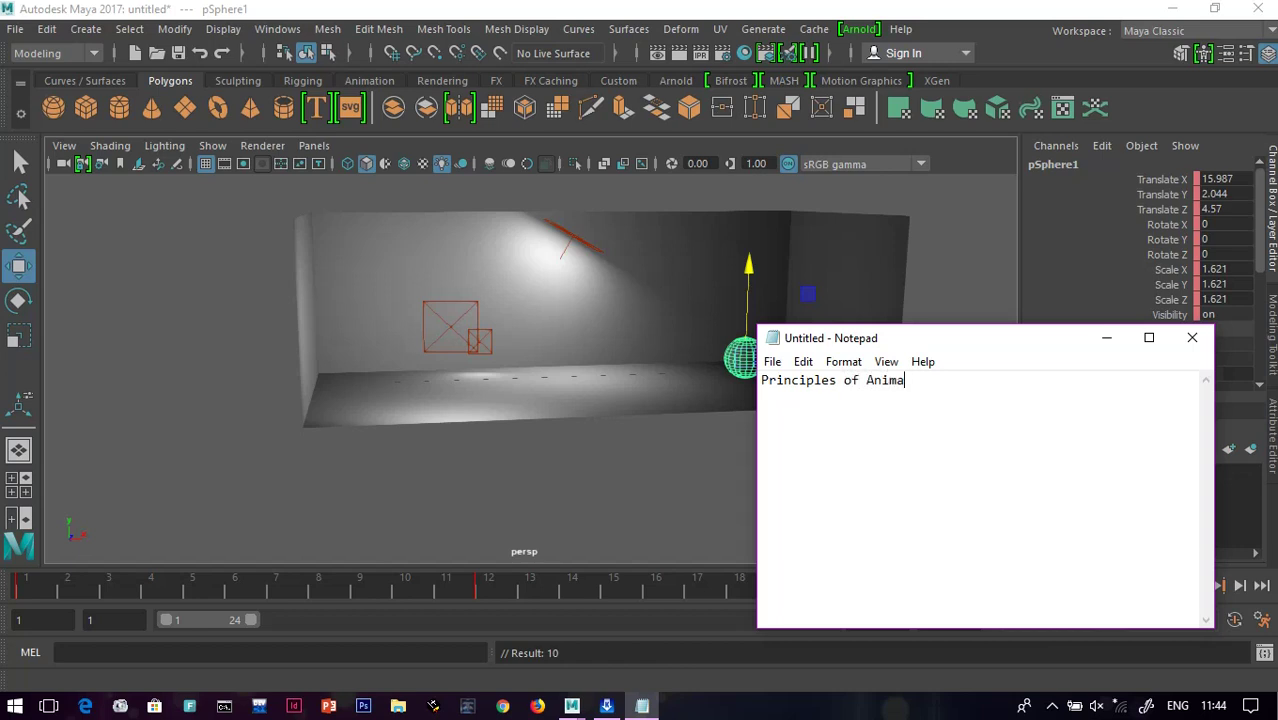
text(tion :)
text(12)
key(Return)
key(Return)
- Write the first list item as "1. Each and Every action arc formation" below the heading
text(1. Each and )
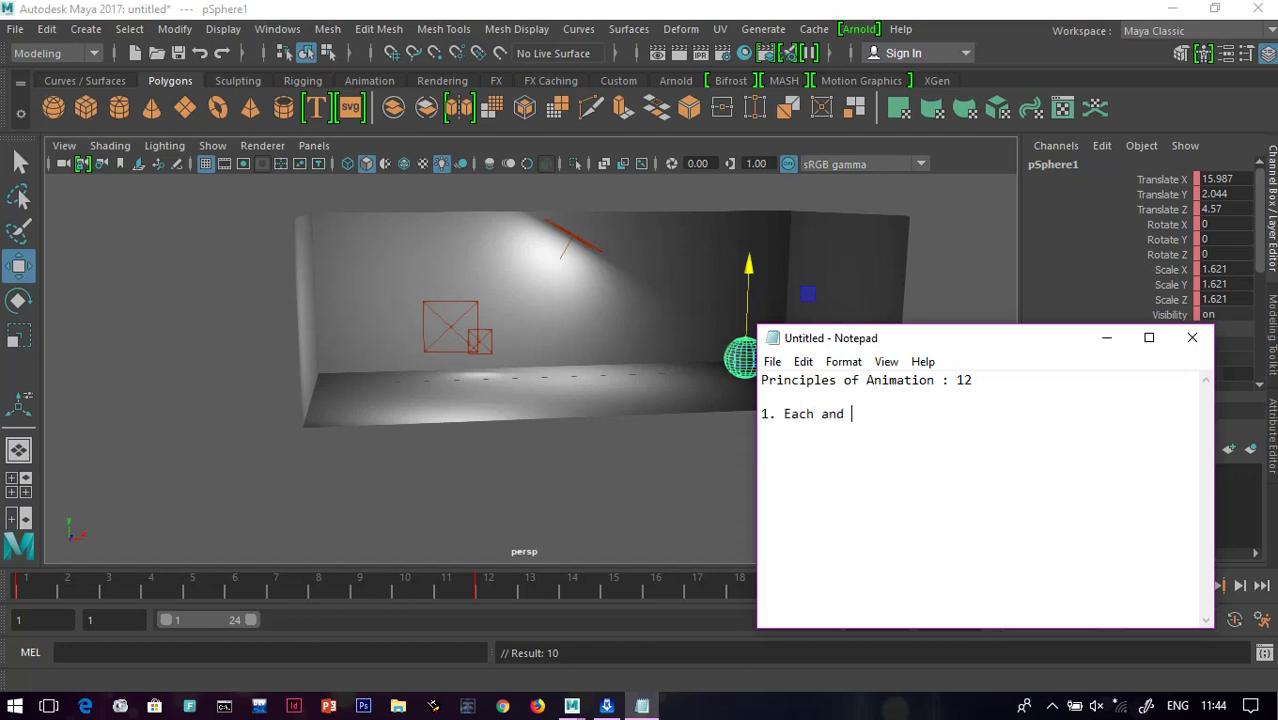
text(Every action arc f)
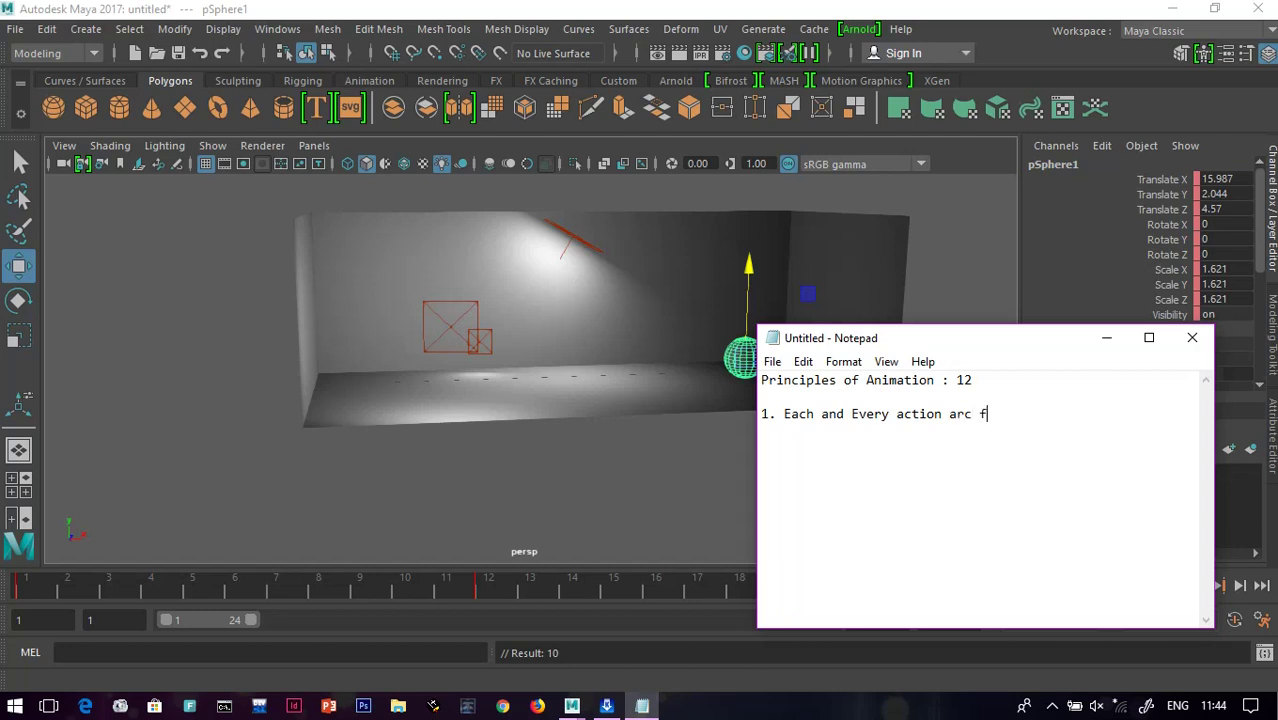
text(ormation)
- Add the second list item "2. Strech and Sqash" on its own line and return the cursor to its end
text(Strec)
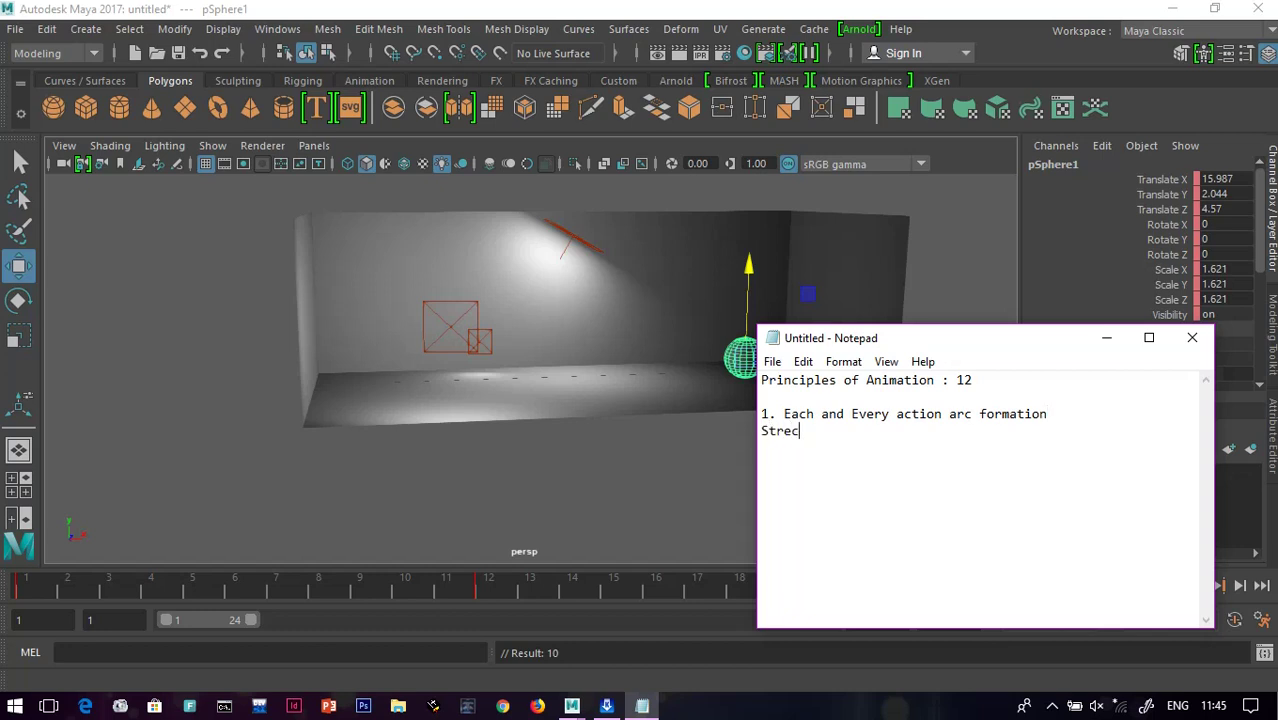
text(h and Sqash)
key(Left)
key(super+x)
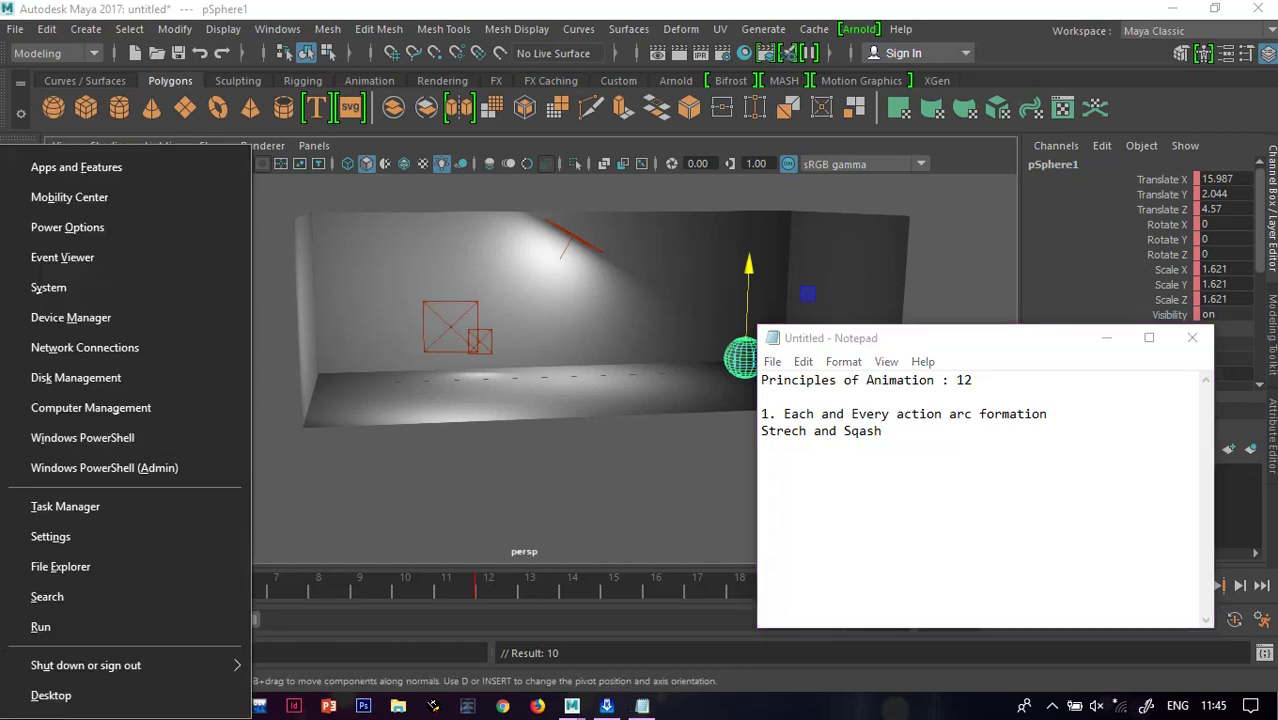
click(762, 431)
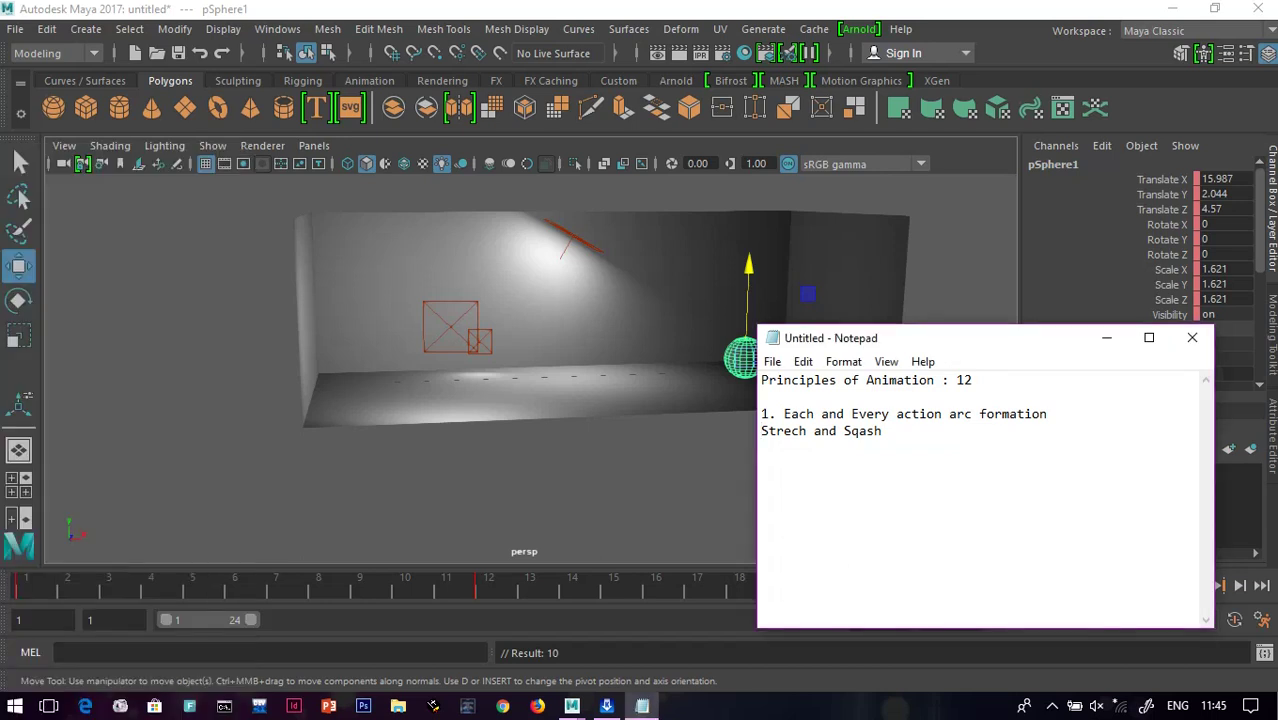
text(2.)
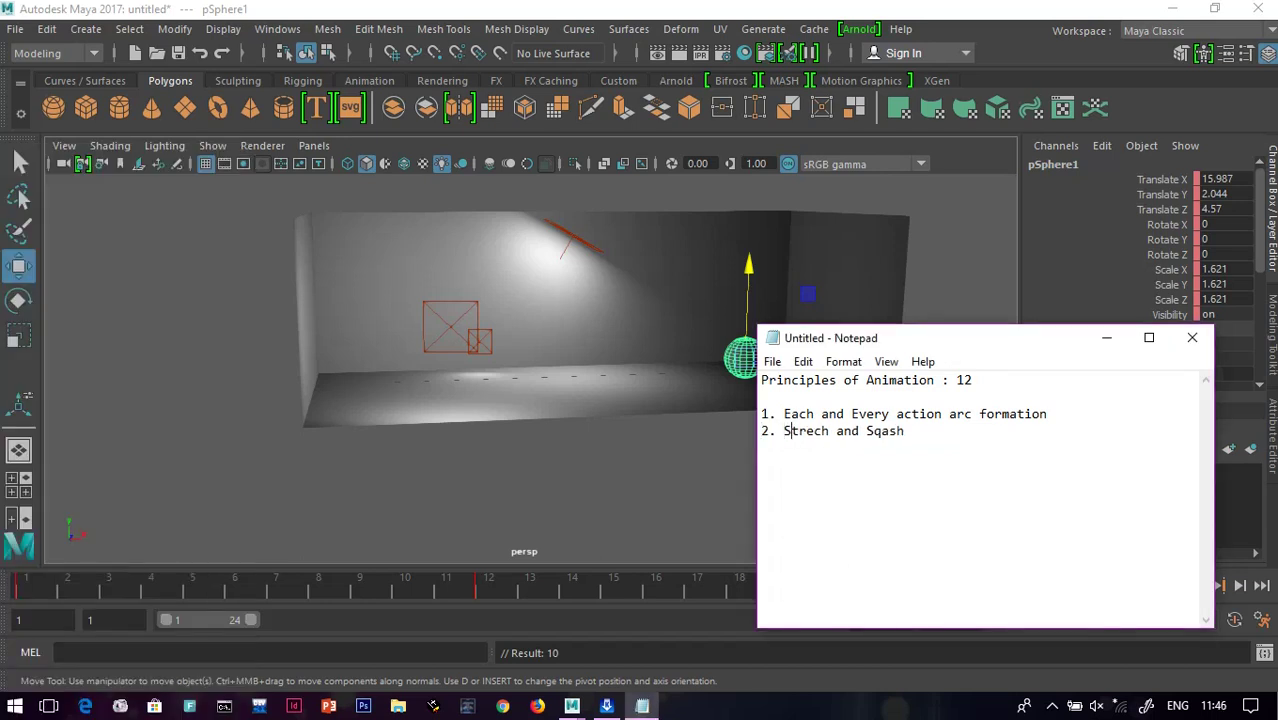
key(Right)
key(Right)
key(Right)
key(Right)
key(Right)
key(Right)
key(Right)
key(Right)
key(Right)
key(Right)
key(Right)
key(Right)
key(Right)
key(Right)
key(Right)
key(Right)
- Save the note as a text document named "principles of animation" and close Notepad
key(ctrl+s)
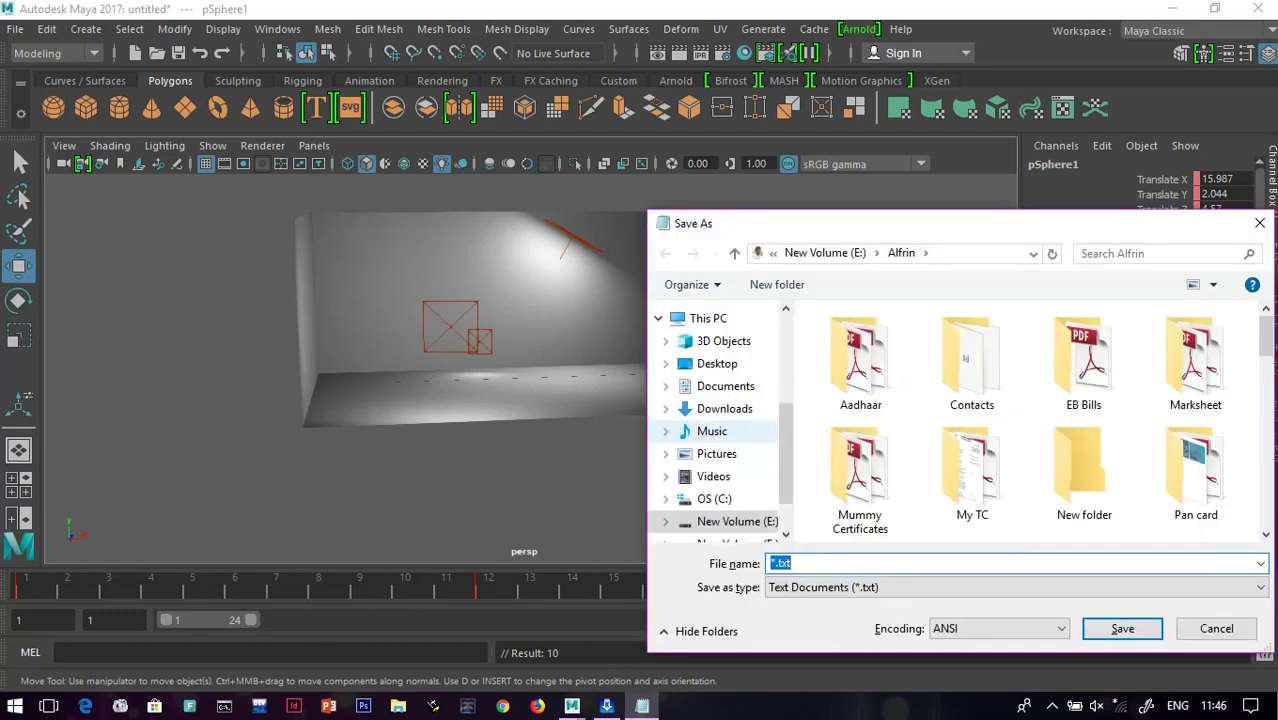
text(principles of animation)
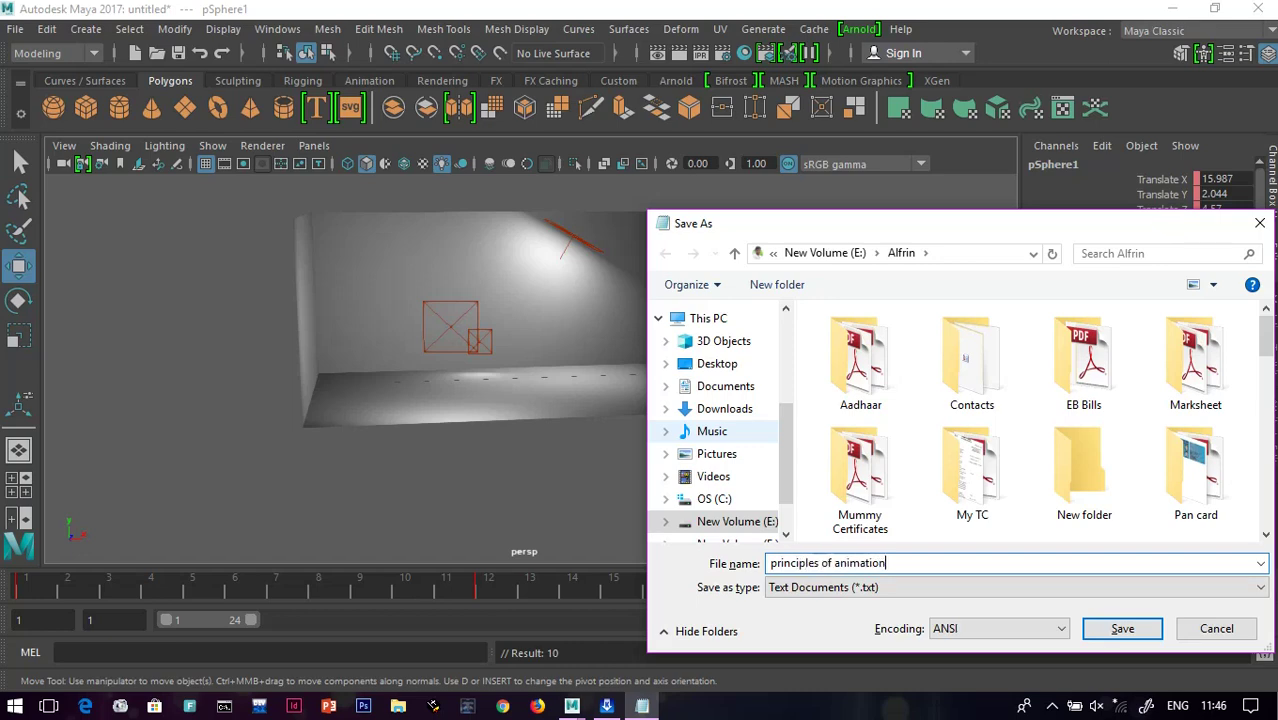
key(Return)
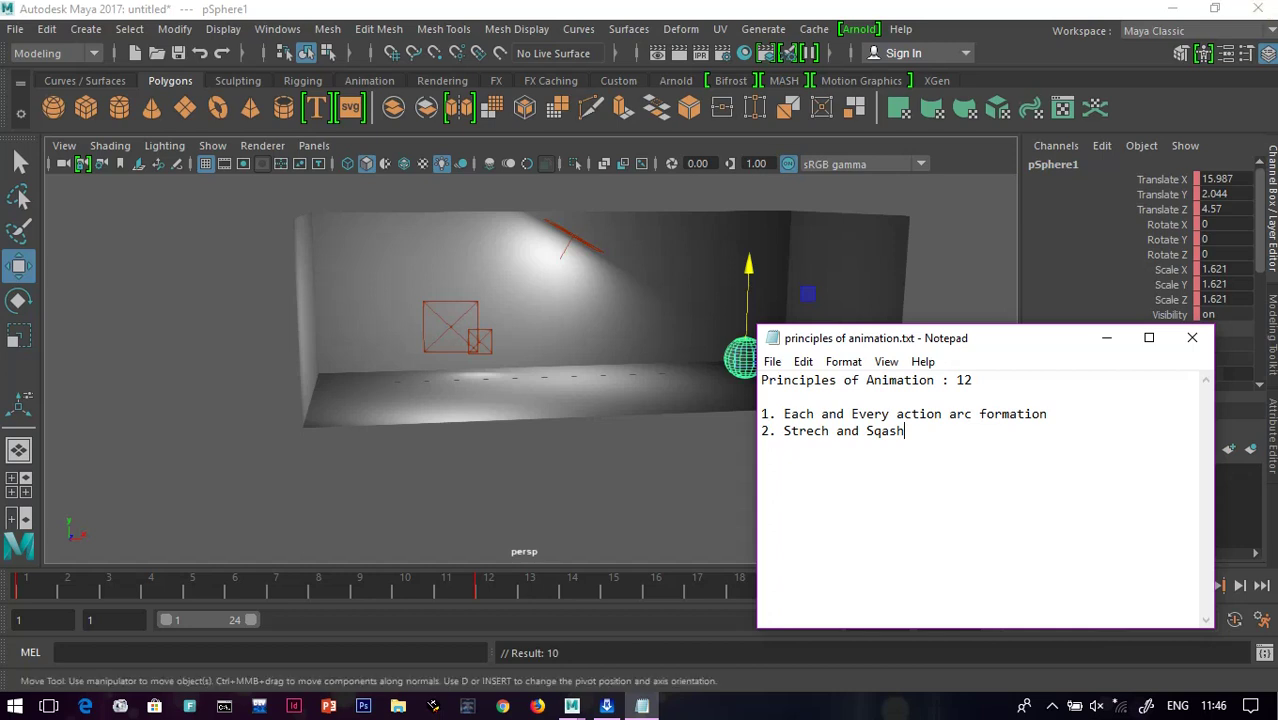
key(alt+F4)
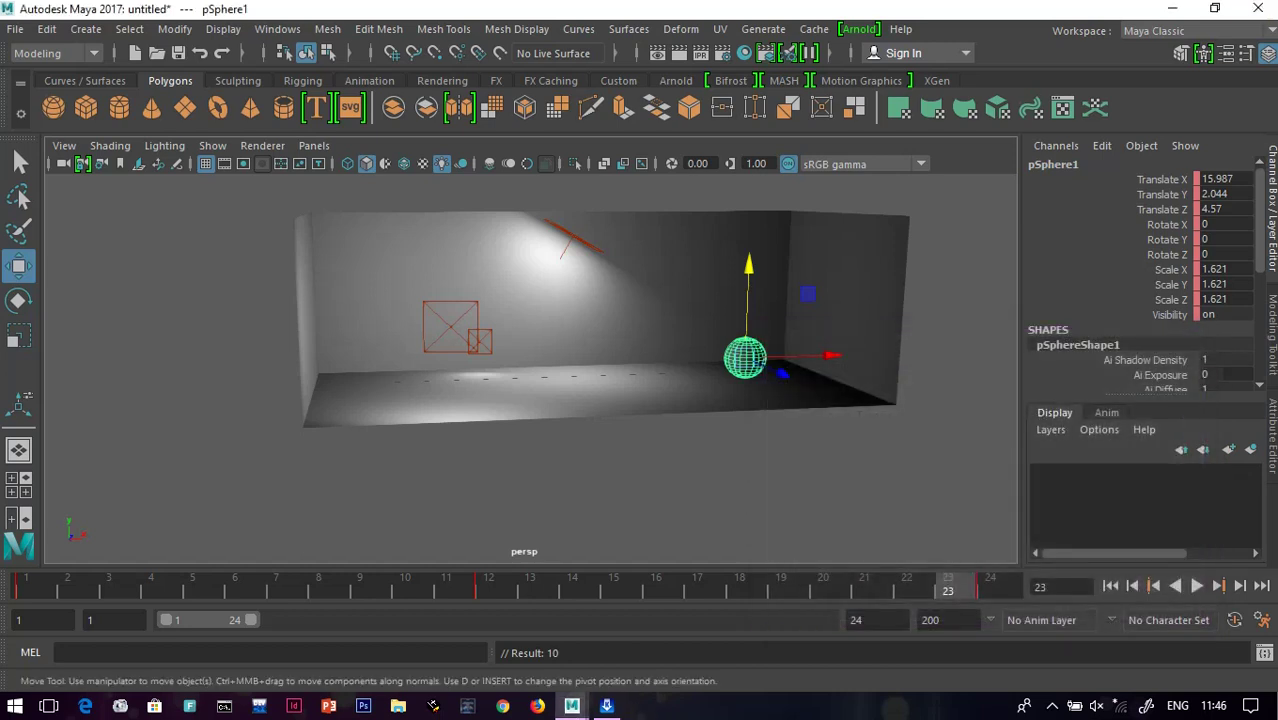
- Squash the ball at frame 23 by scaling it down along Y to about 1.302, and key the pose
click(26, 587)
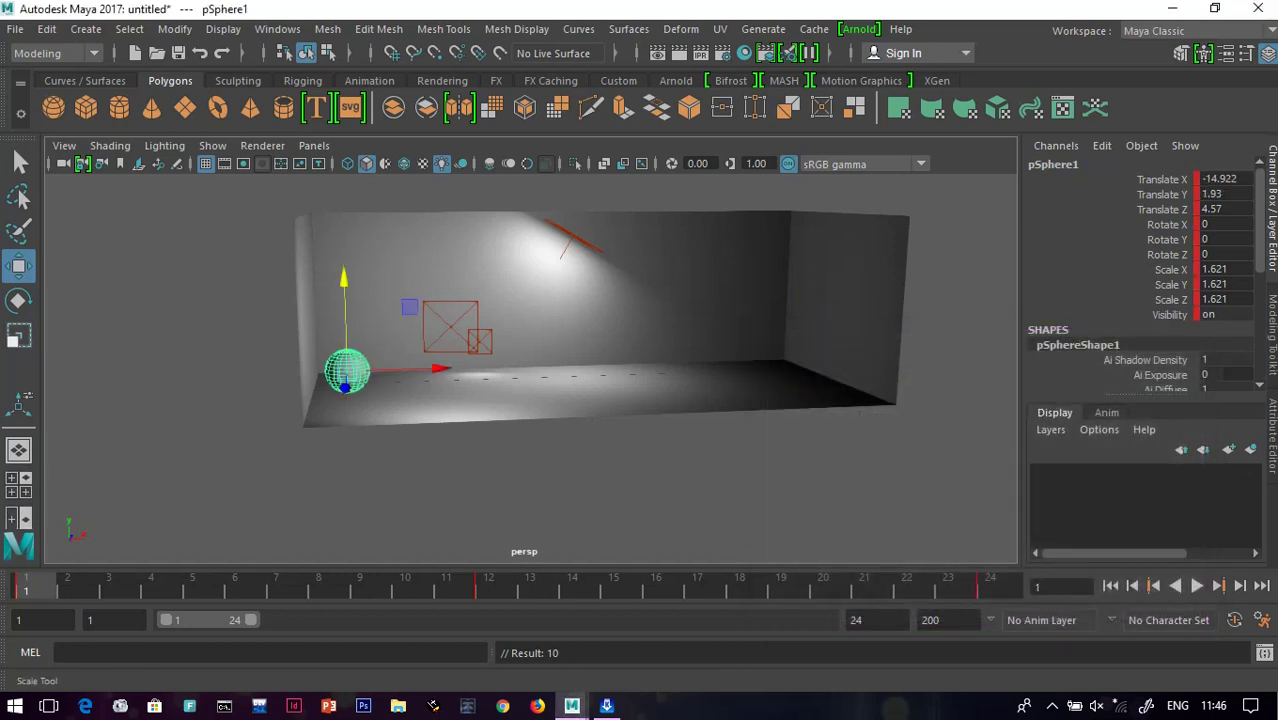
key(r)
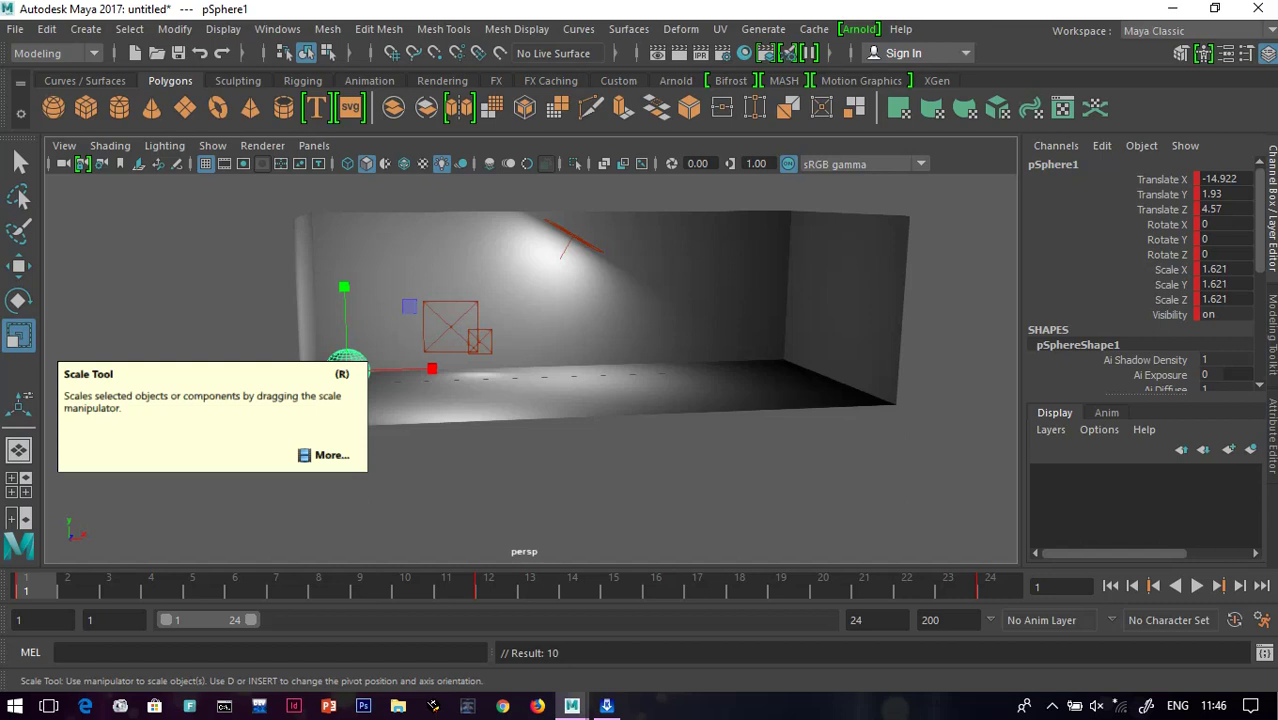
click(200, 470)
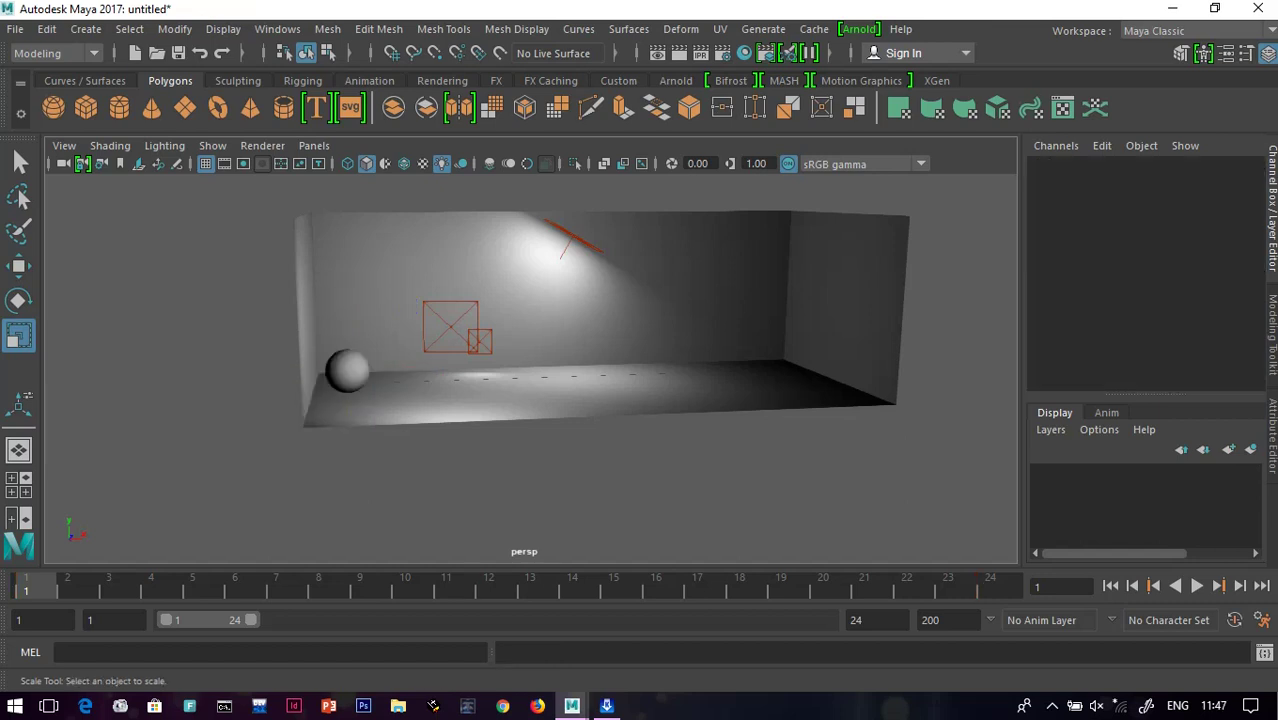
click(347, 371)
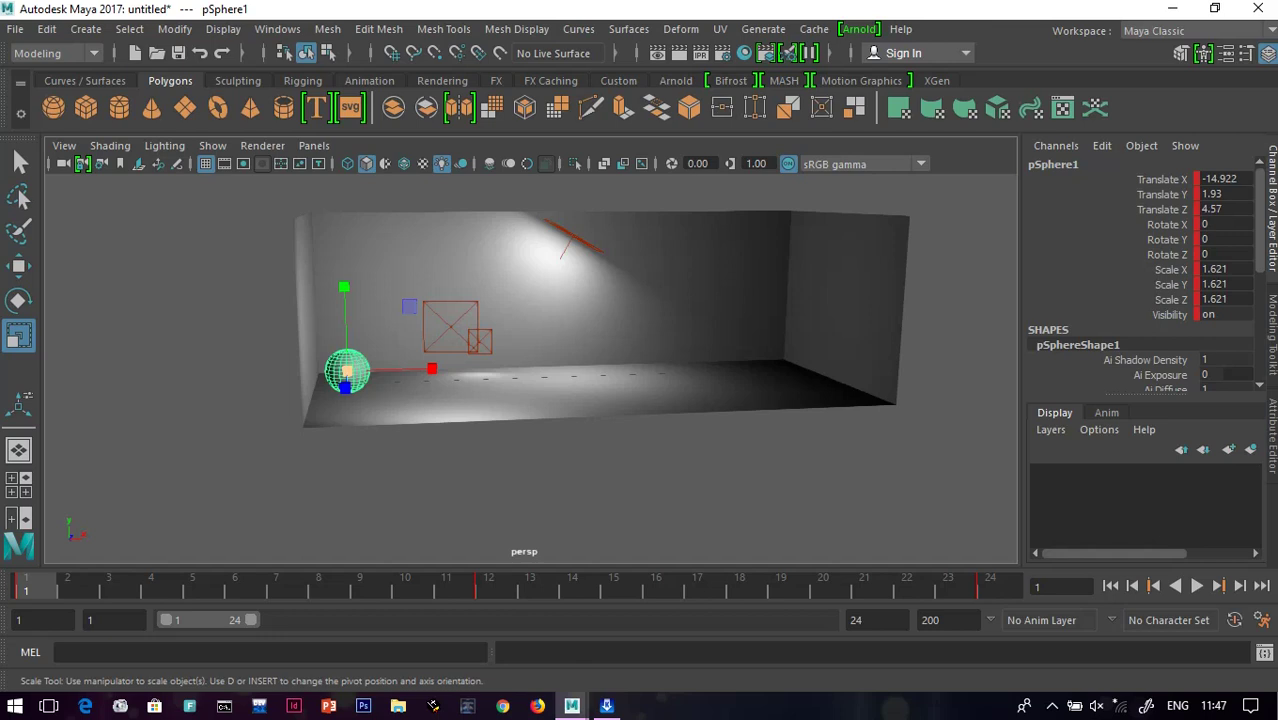
click(953, 586)
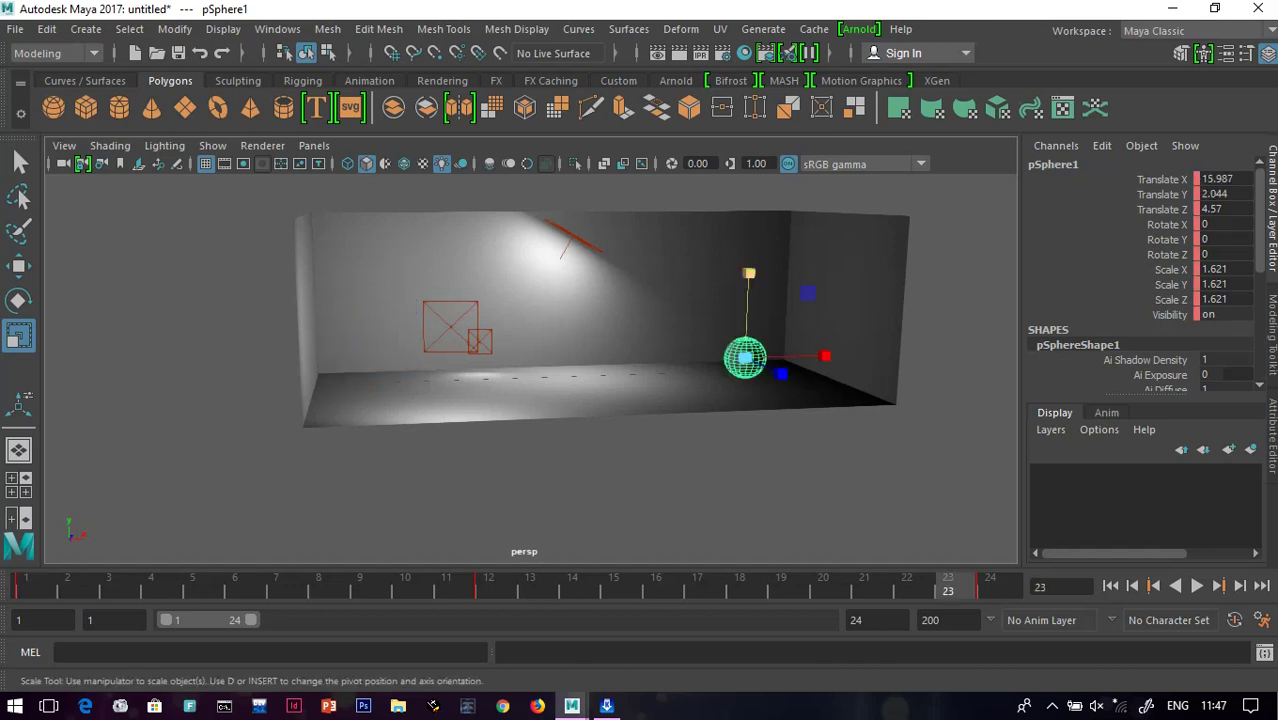
drag(749, 273, 748, 289)
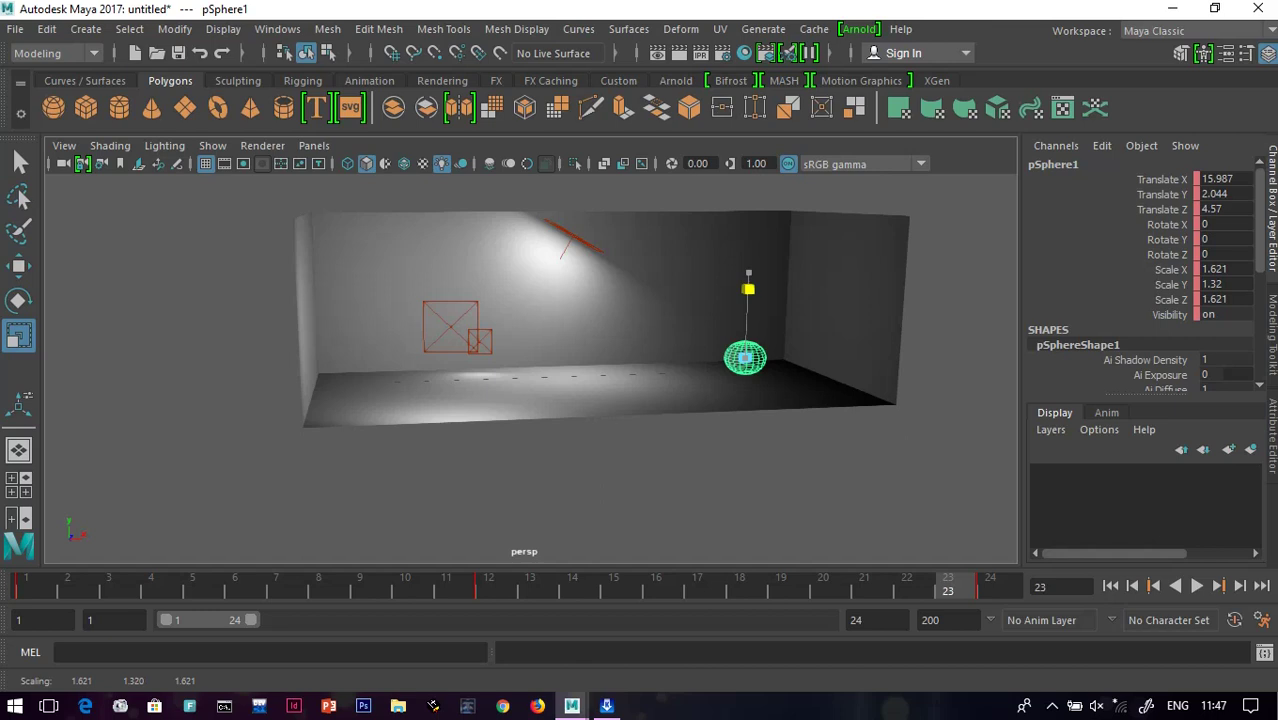
drag(748, 289, 748, 291)
drag(748, 291, 748, 291)
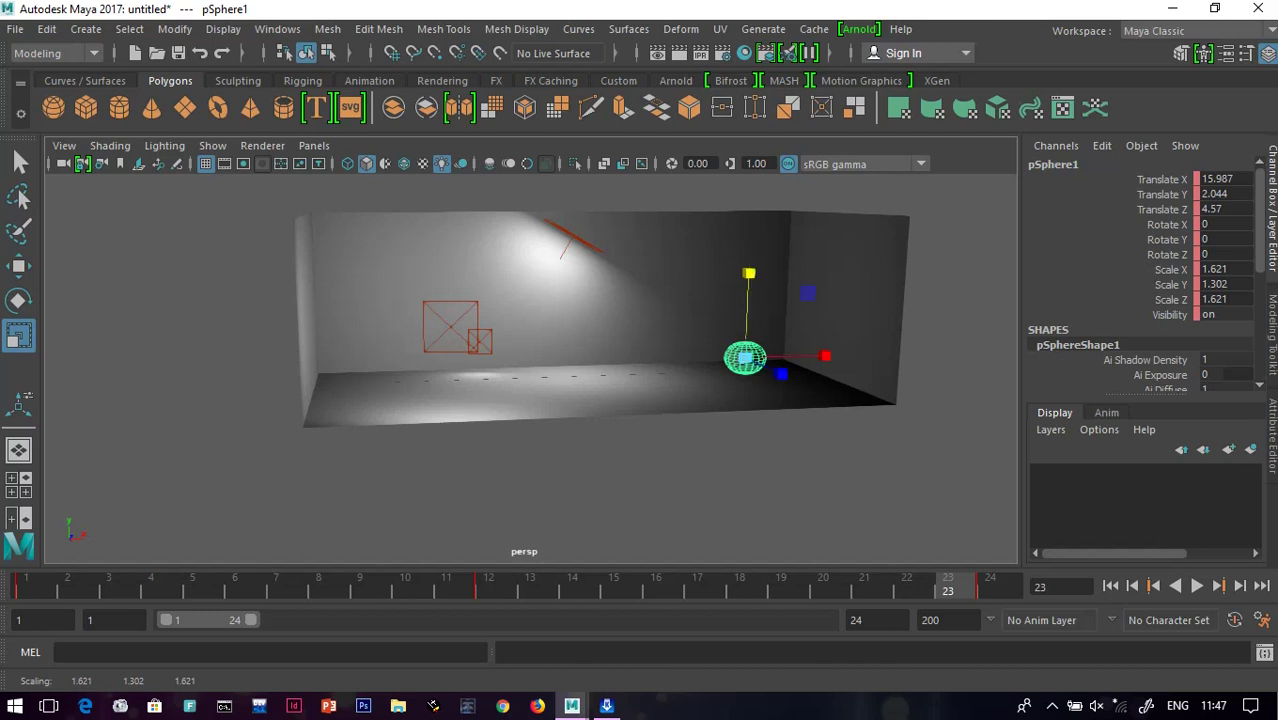
alt+drag(700, 370, 651, 358)
alt+middle_drag(651, 358, 636, 414)
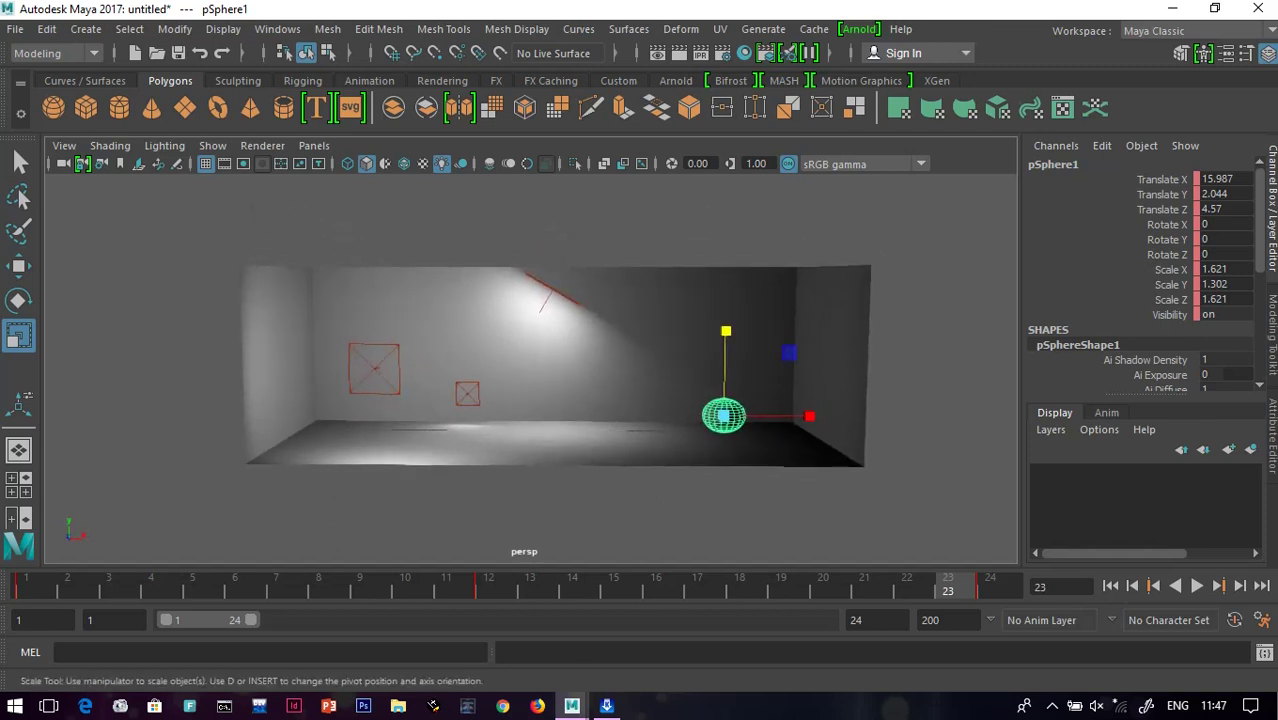
scroll(636, 414, up, 2)
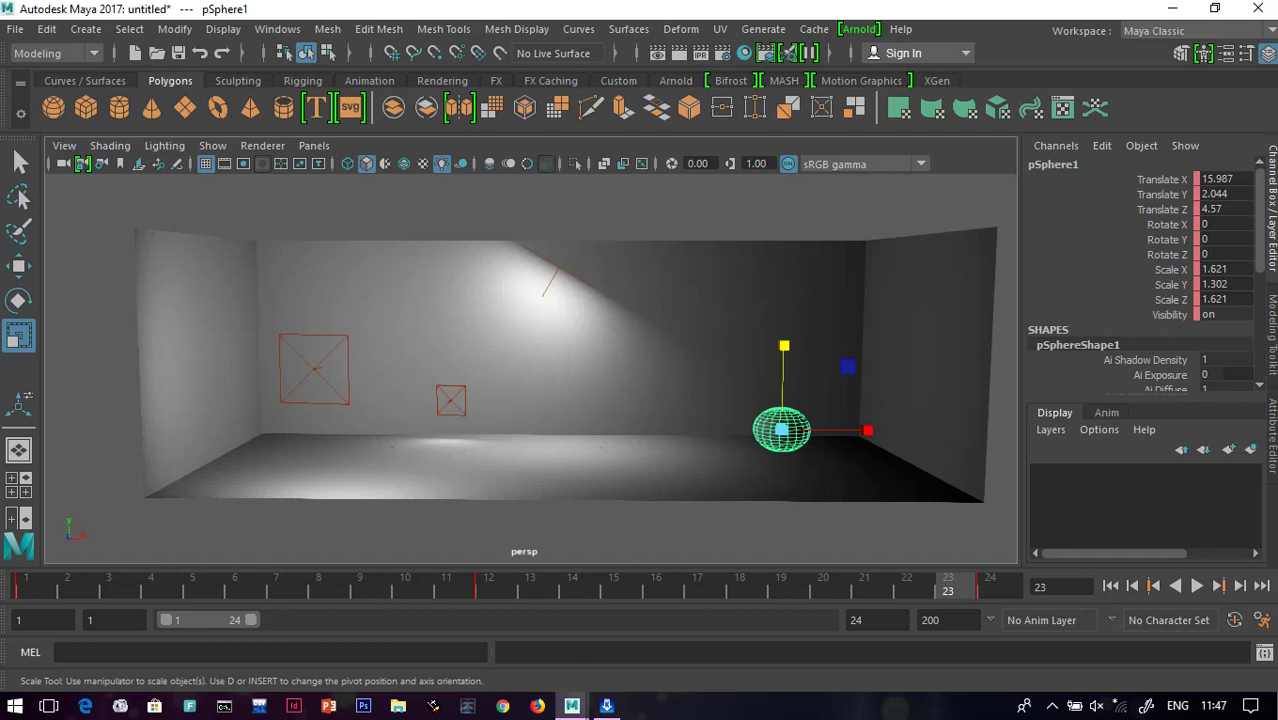
key(s)
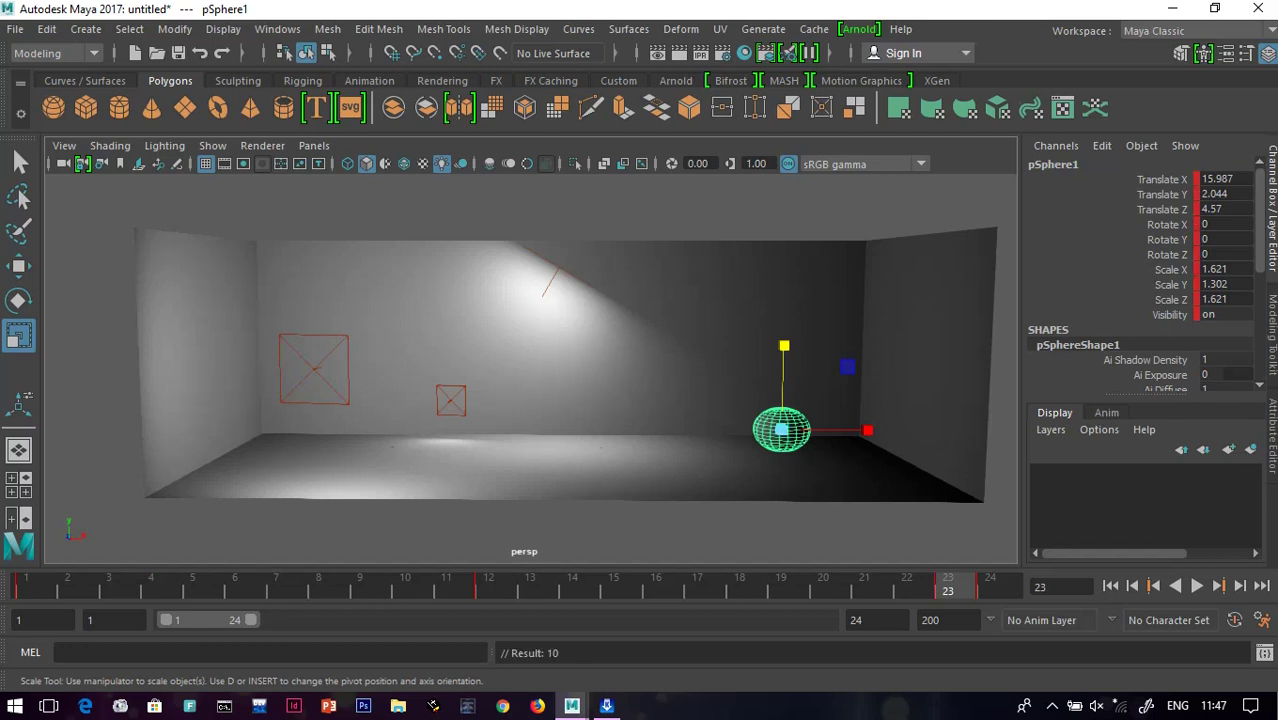
- Play back the animation to check the squash on landing, stop it and return to frame 1
click(907, 588)
click(1197, 586)
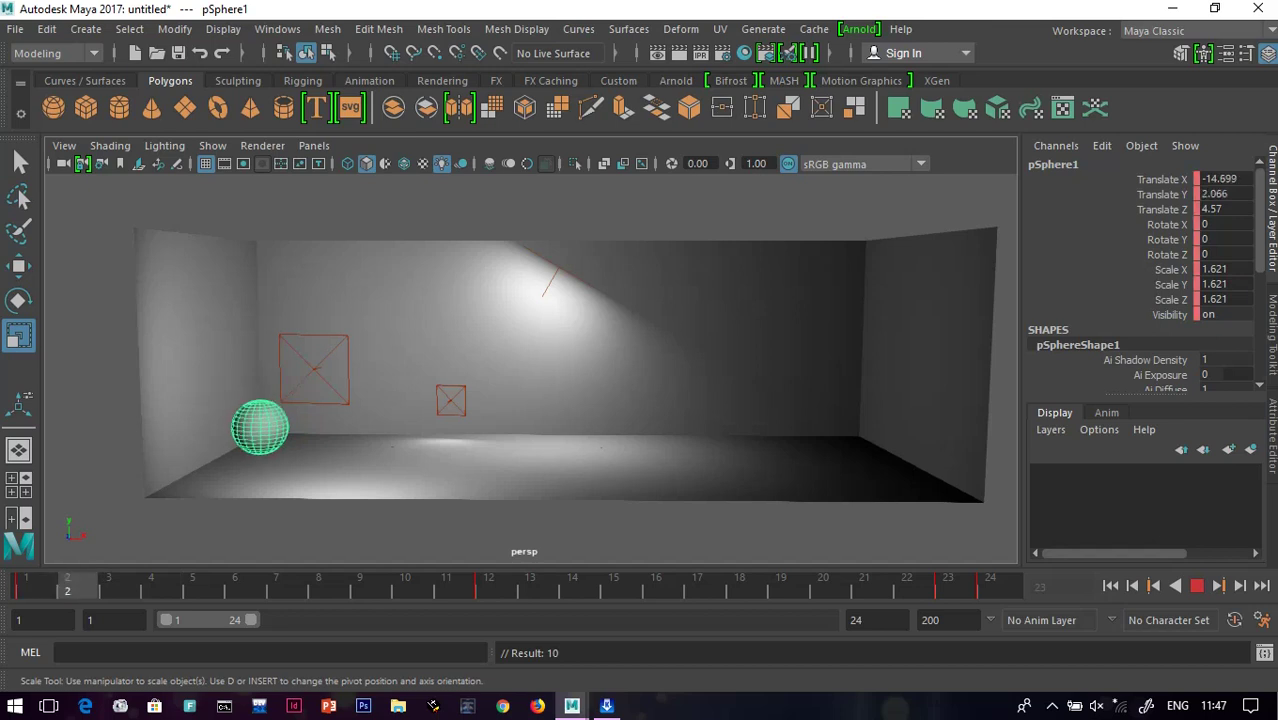
click(1197, 586)
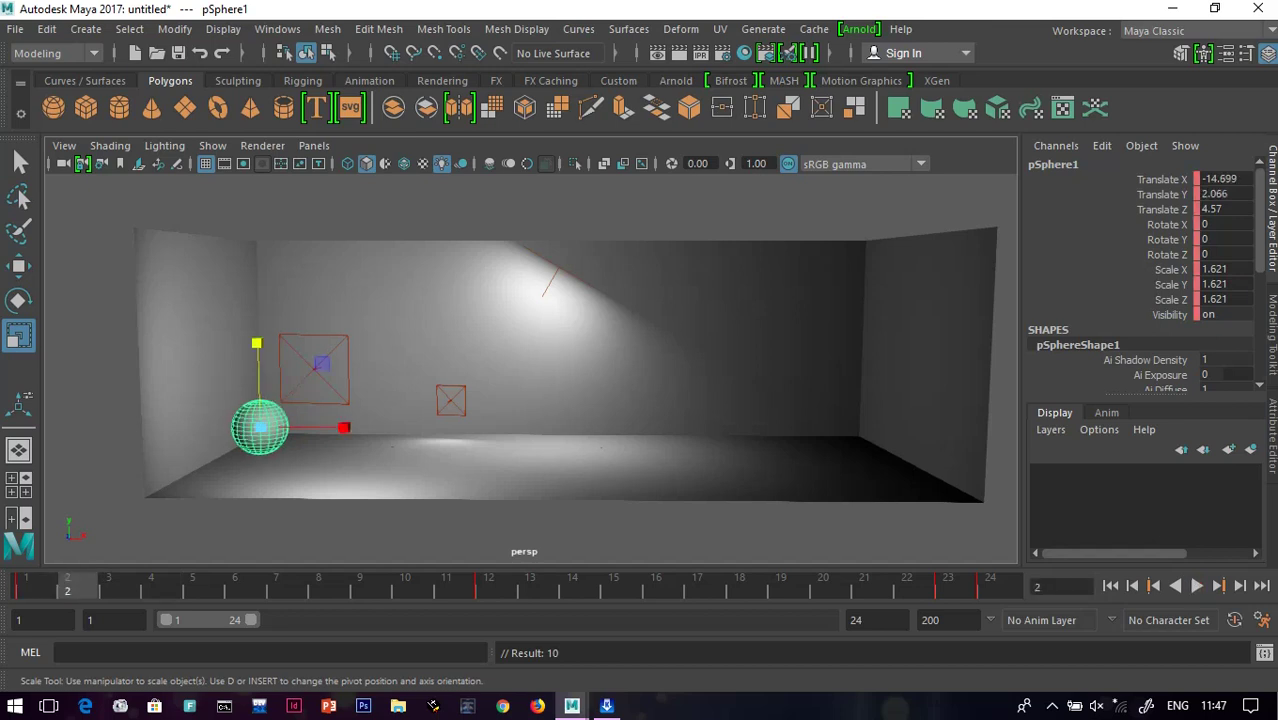
key(alt+v)
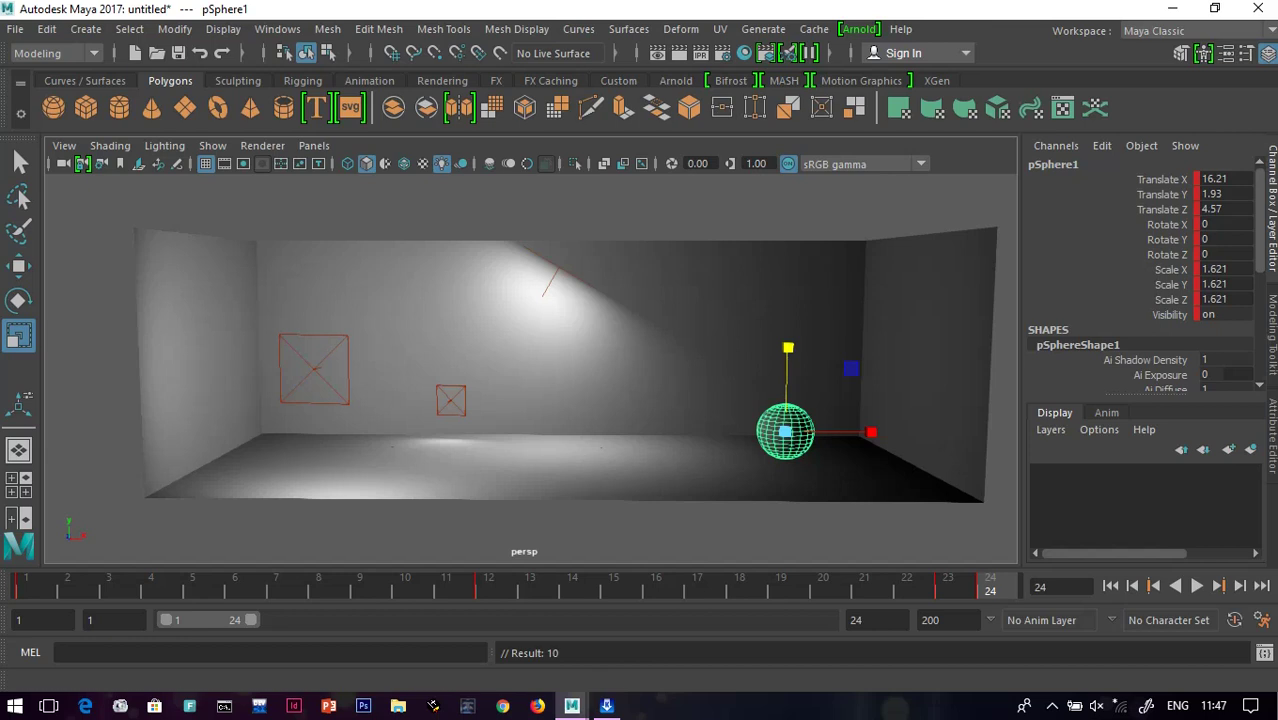
click(27, 586)
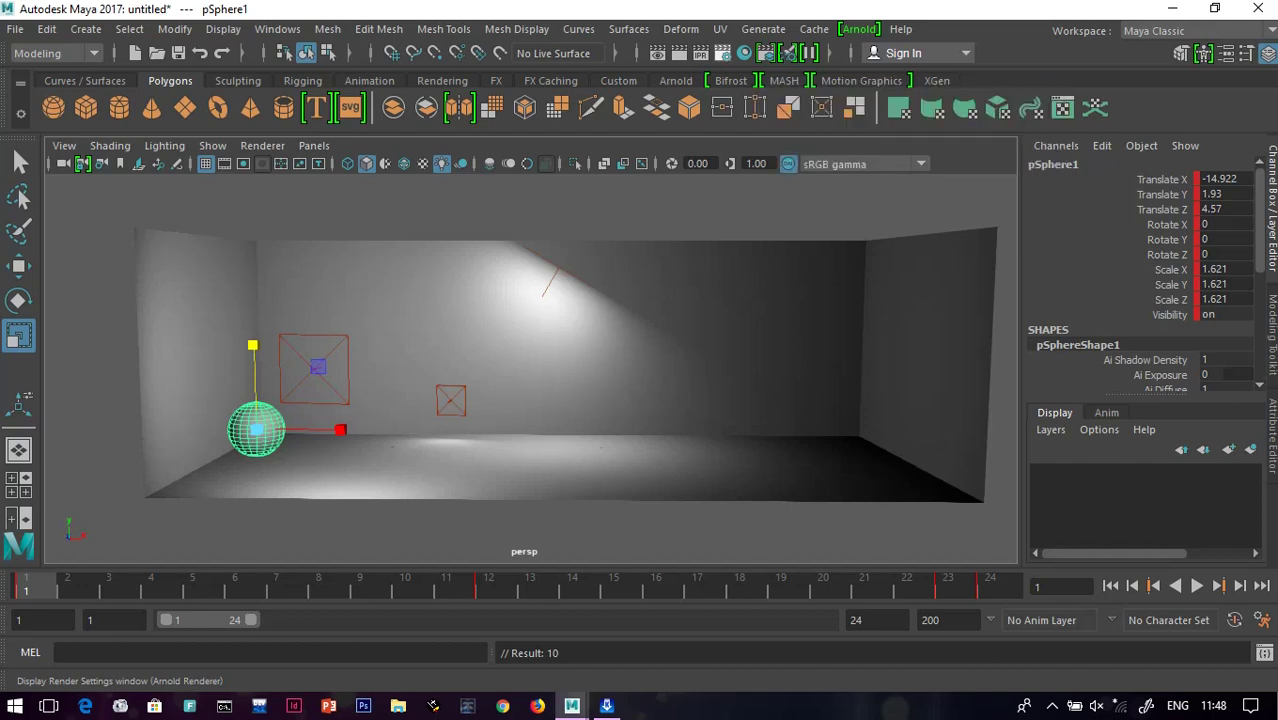
- Open the render settings and change the renderer to Maya Hardware
click(722, 53)
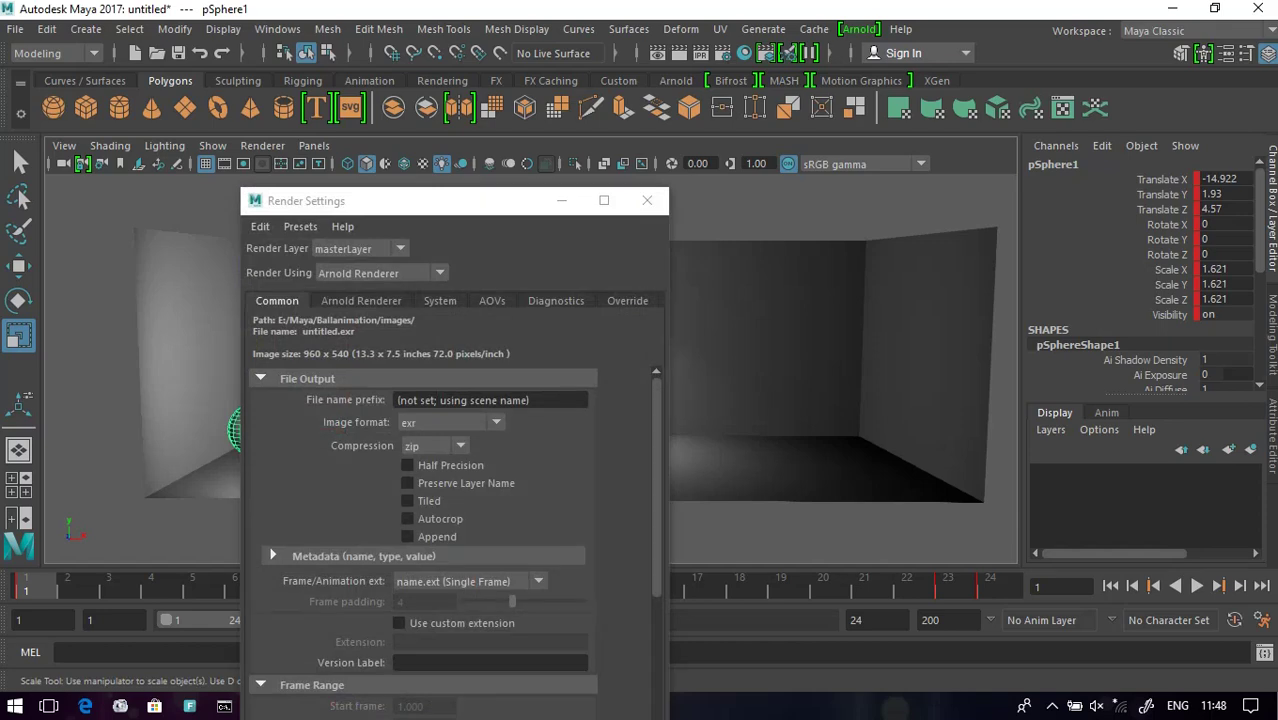
drag(440, 201, 583, 97)
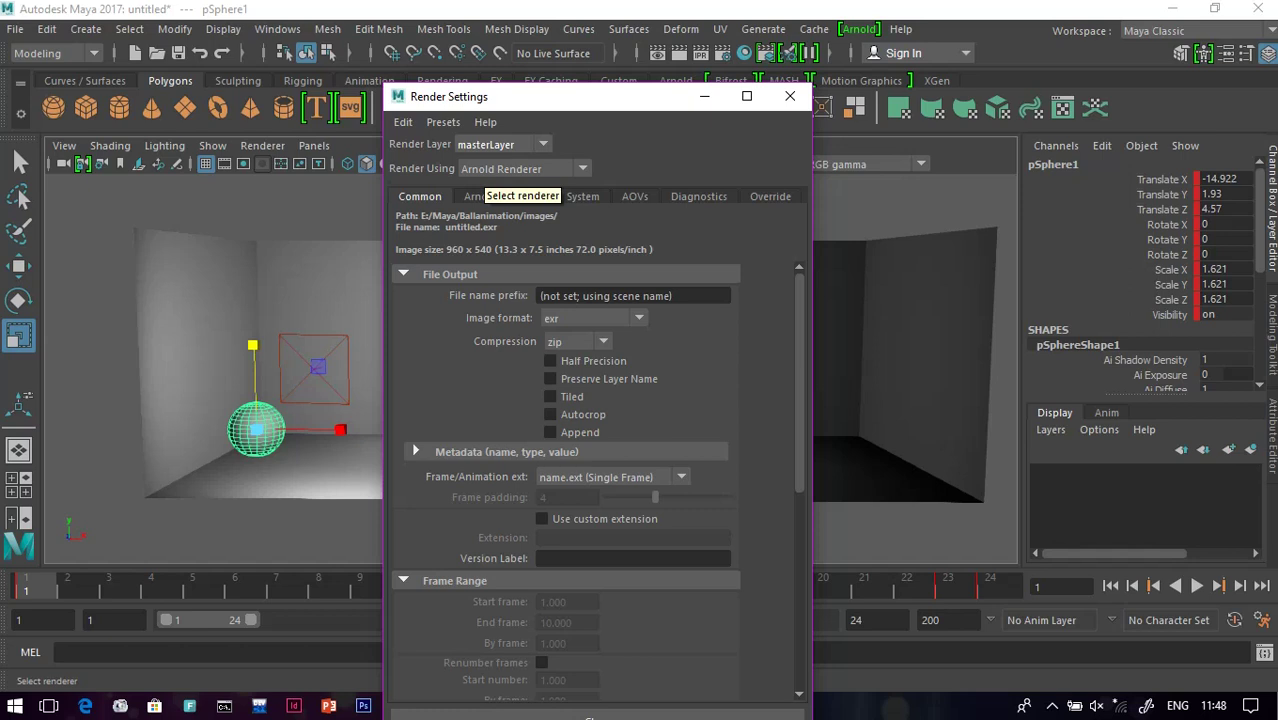
click(520, 169)
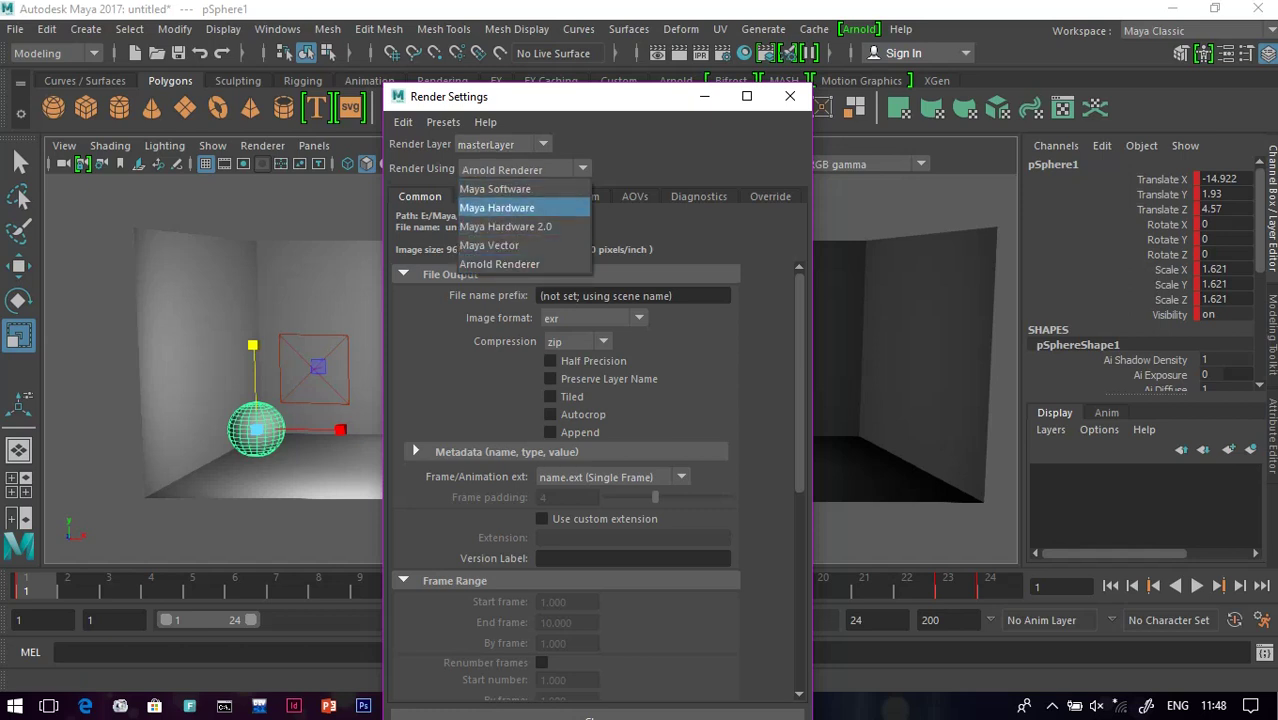
click(497, 207)
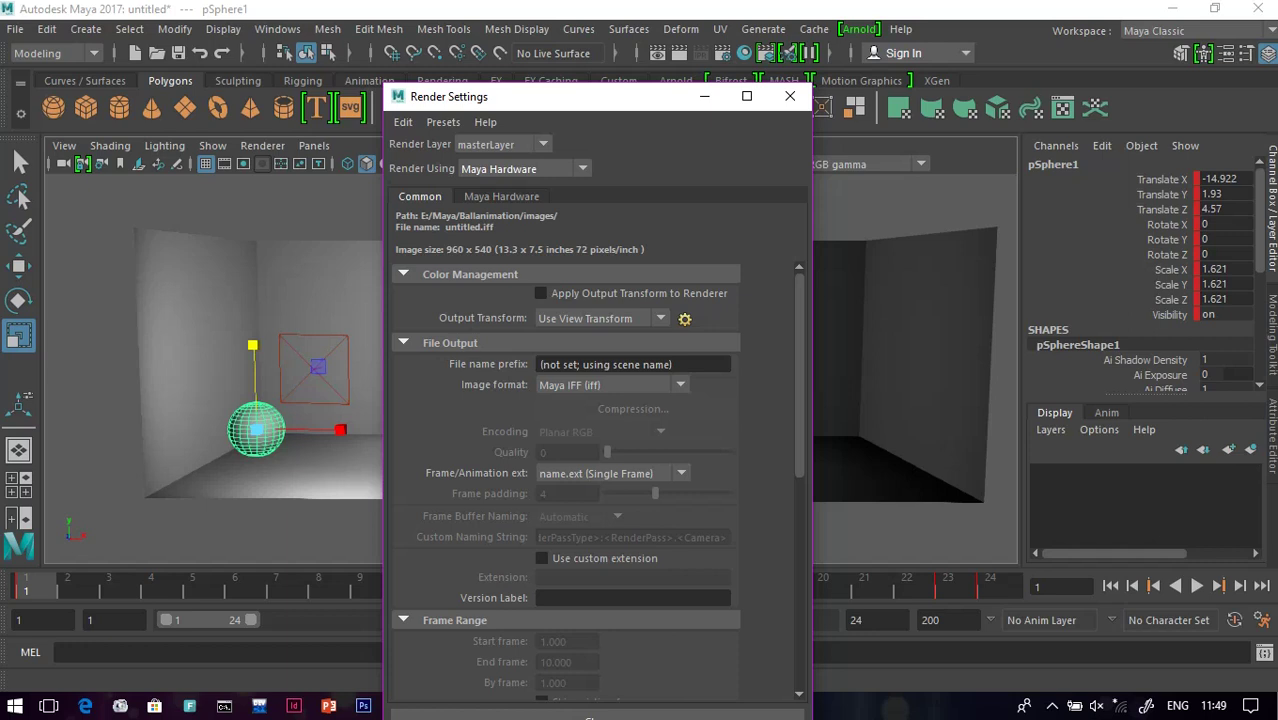
- Set the render's image format to JPEG (jpg) and its frame/animation extension to name_#.ext
click(680, 385)
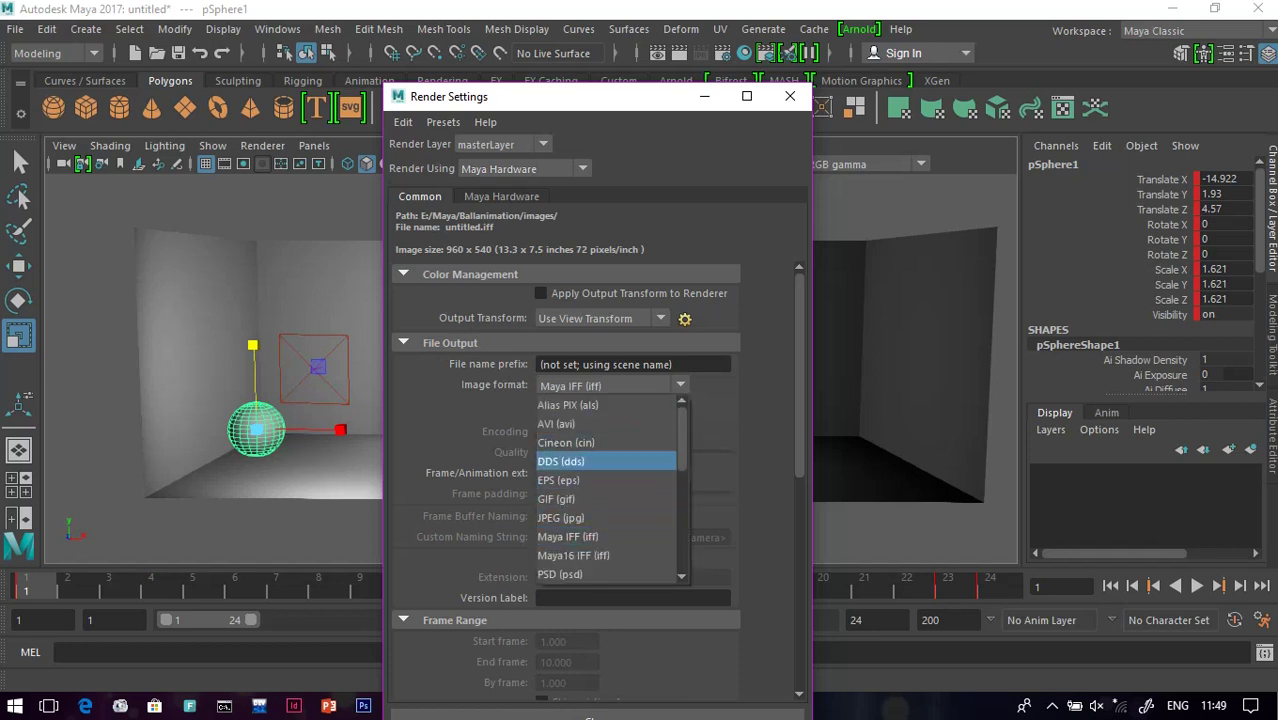
click(562, 518)
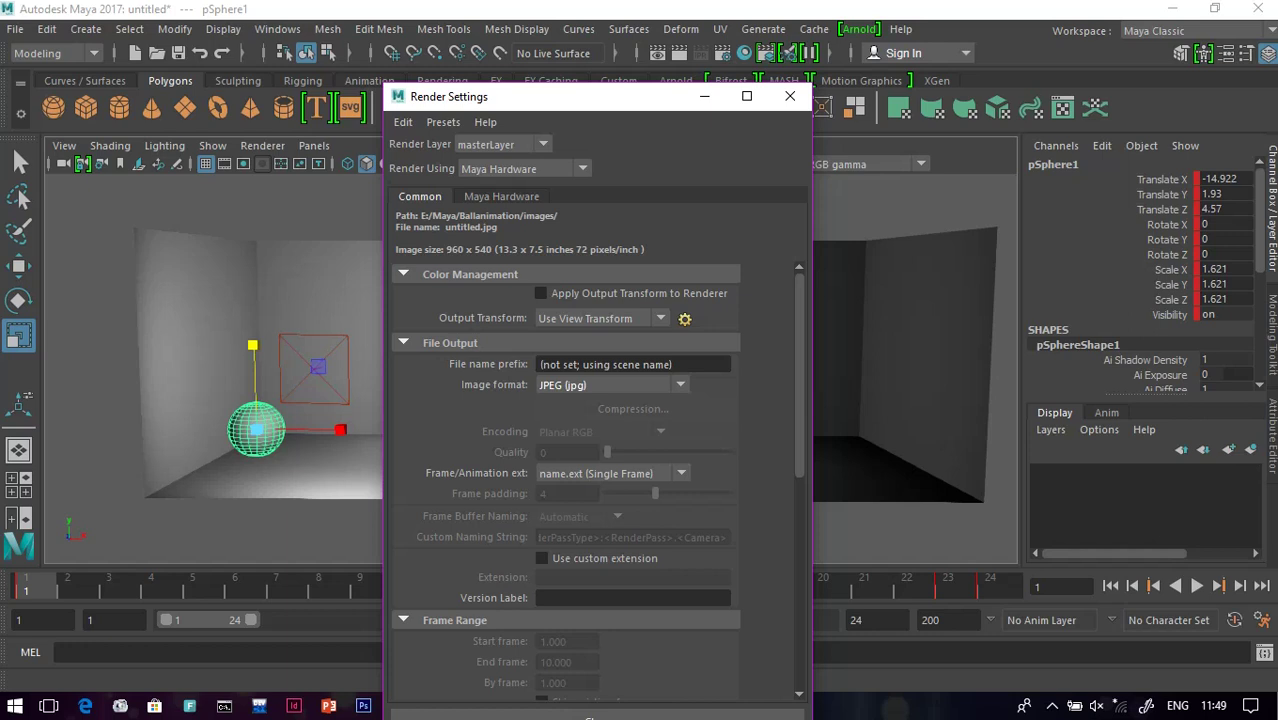
click(614, 473)
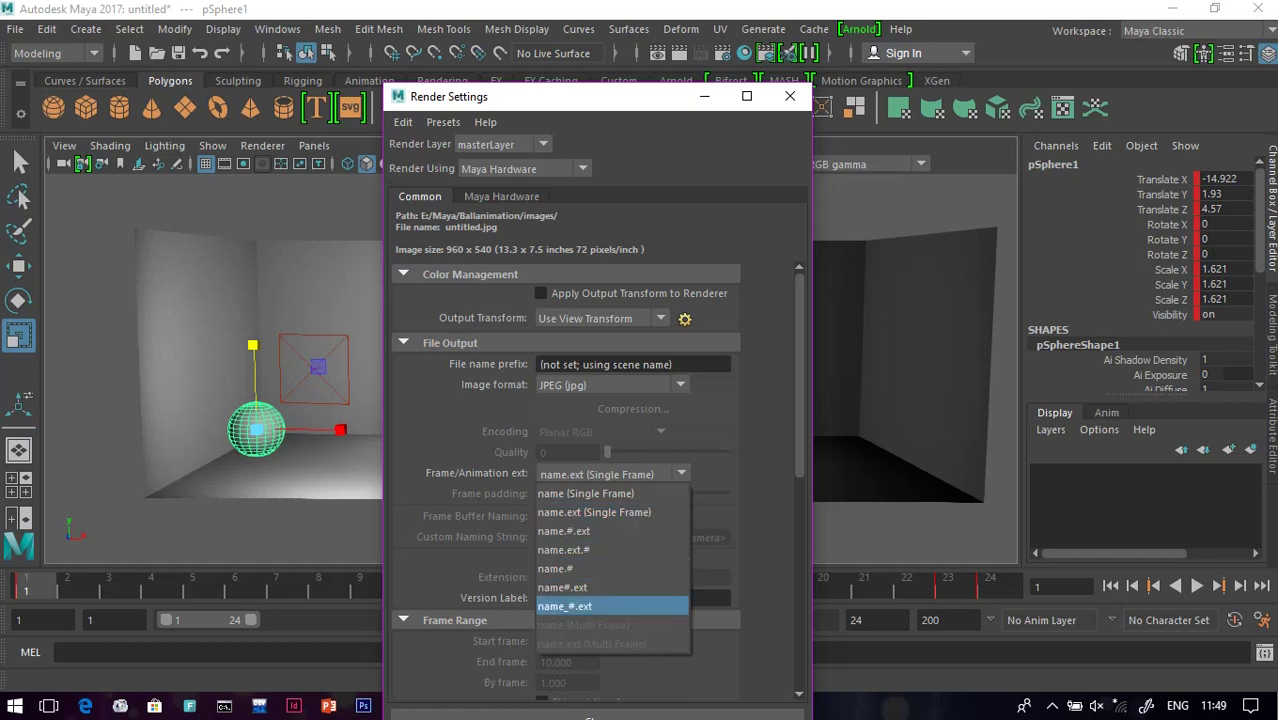
click(564, 606)
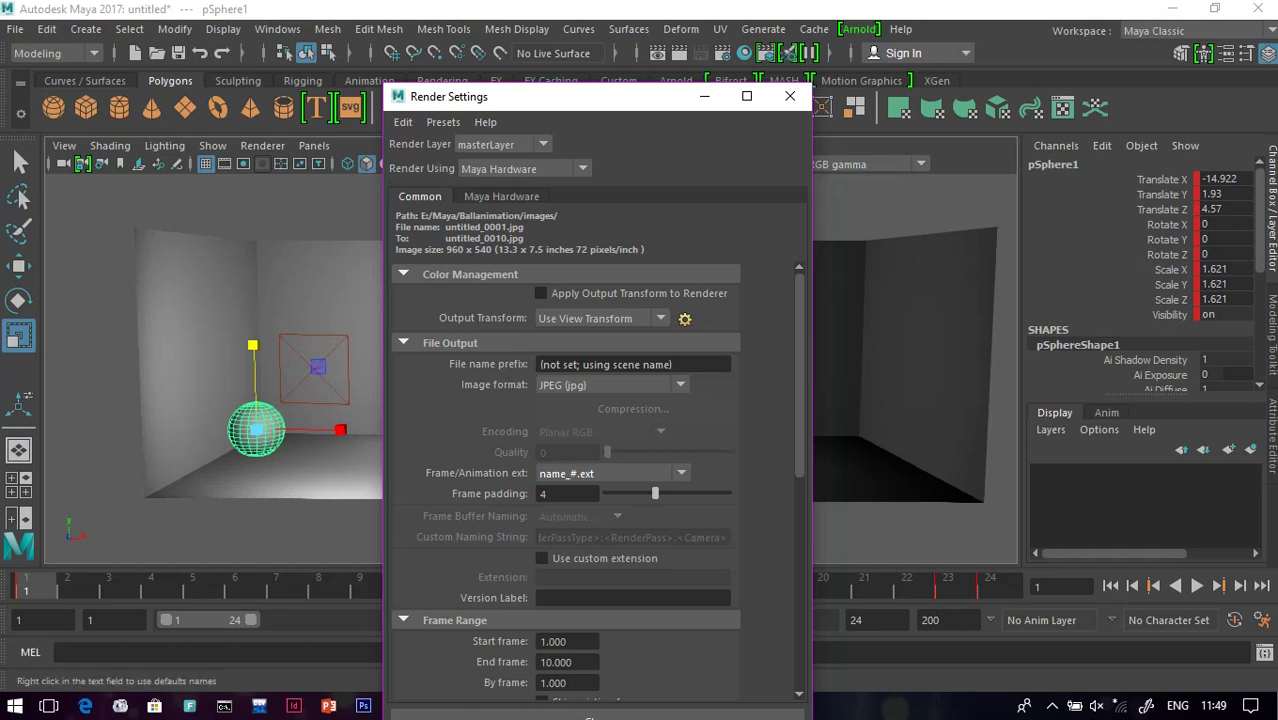
click(612, 473)
click(600, 606)
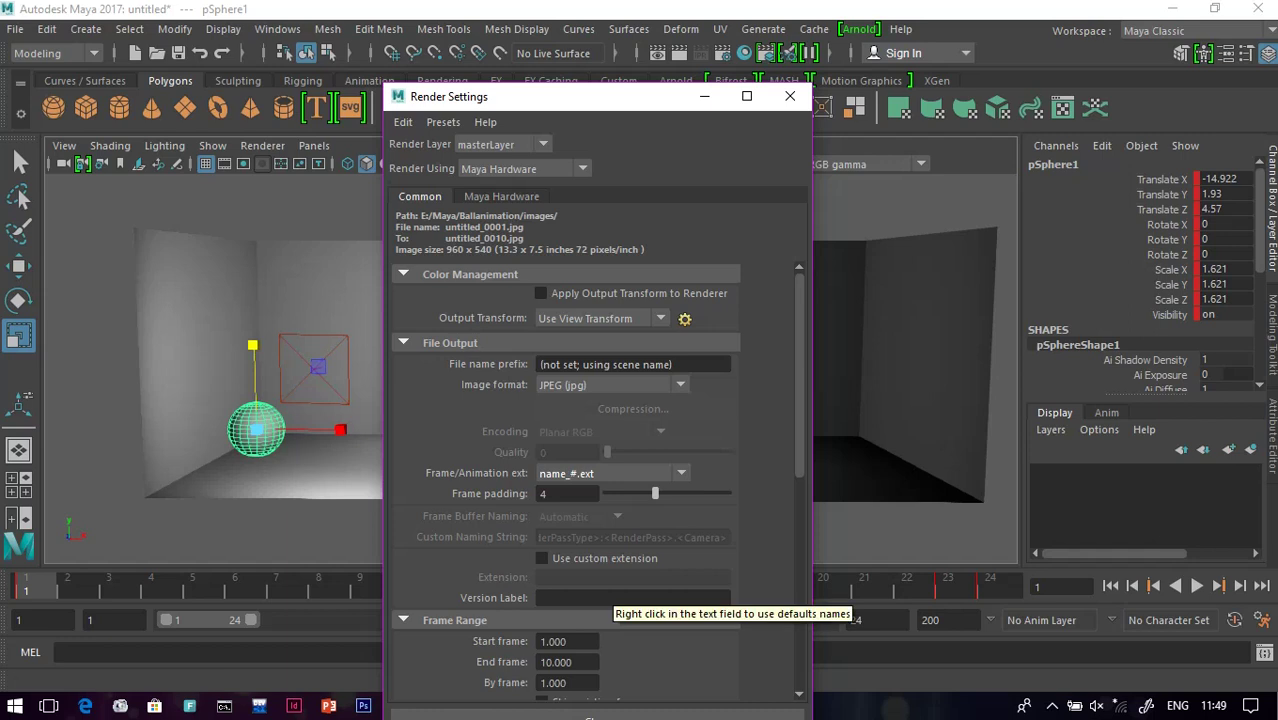
- Set the render's file name prefix to "Ball_anim" and close the render settings
click(680, 365)
drag(676, 365, 536, 365)
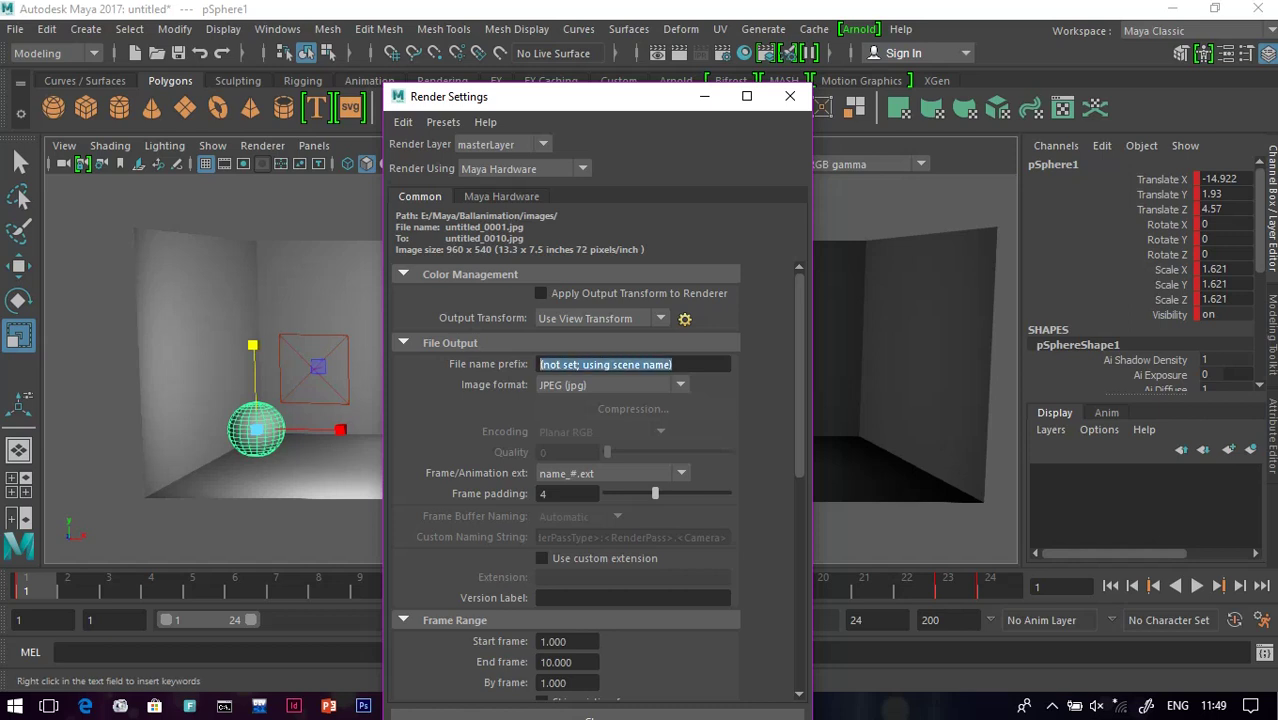
text(Ba)
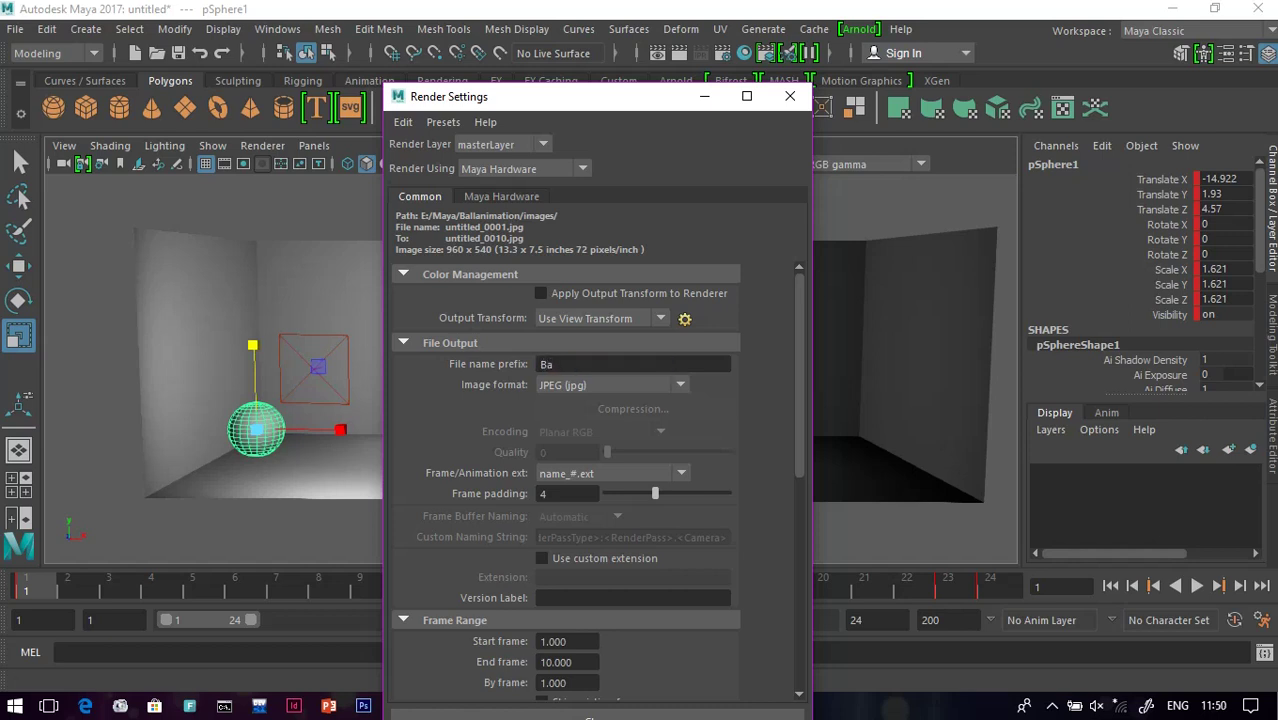
text(ll_anim)
scroll(597, 480, down, 3)
scroll(597, 480, down, 5)
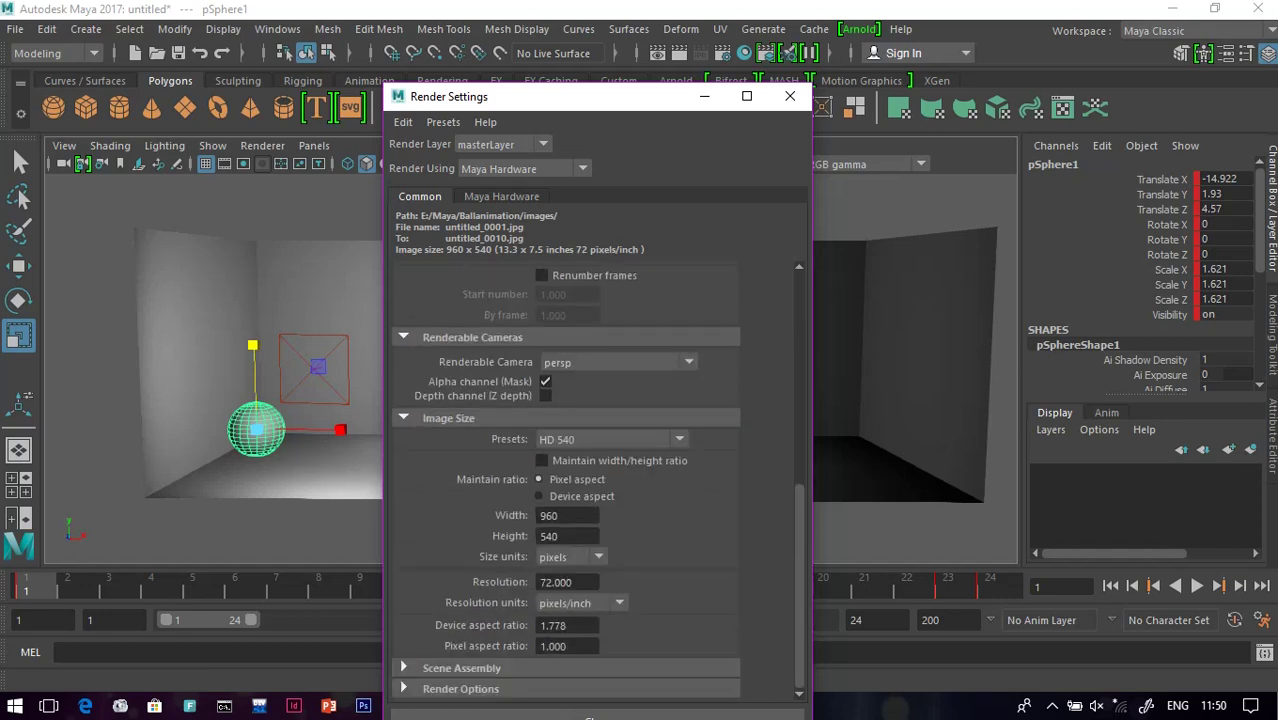
click(790, 96)
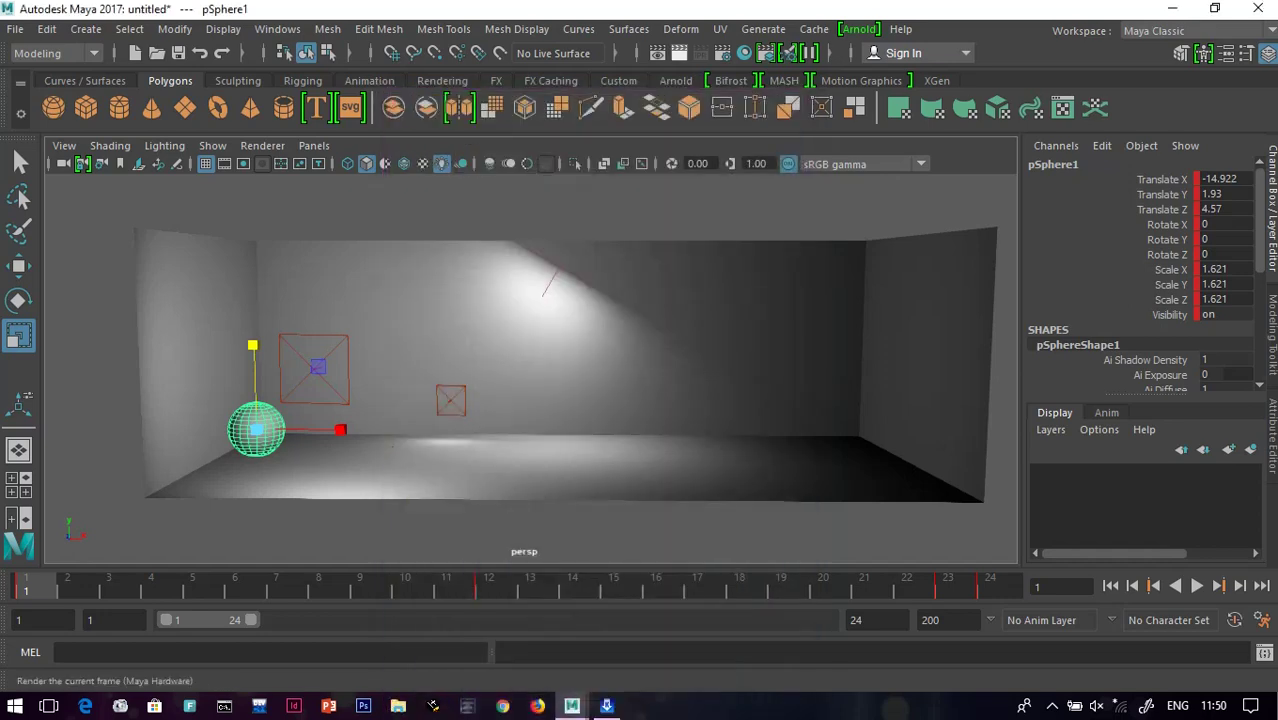
- Render frame 1 as a test, examine the lighting and shadows in the image, and close the Render View
click(680, 53)
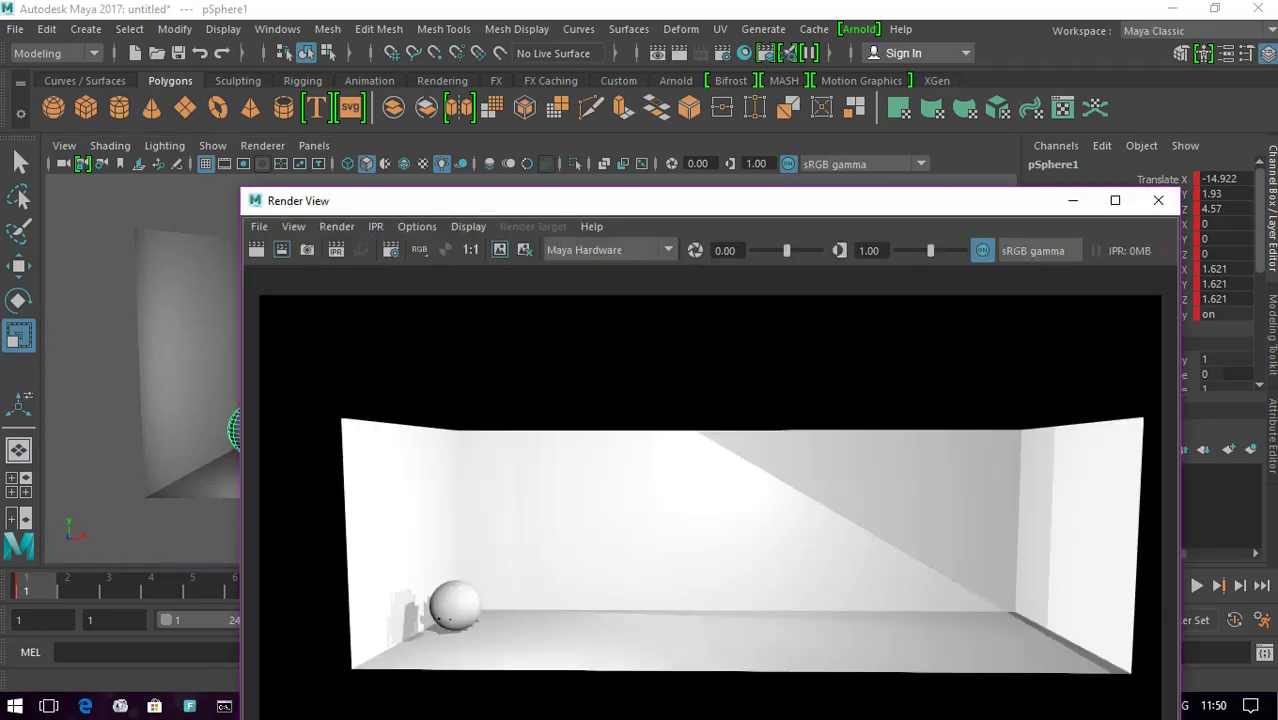
drag(643, 201, 621, 79)
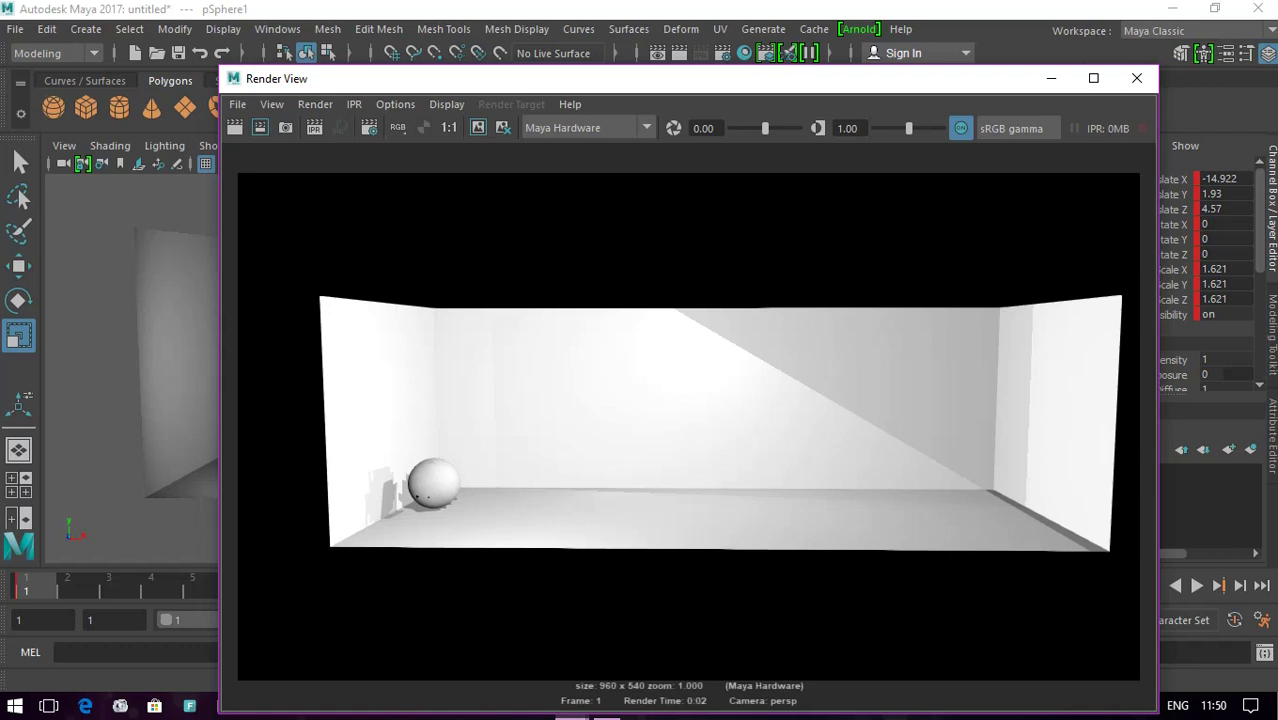
drag(621, 79, 621, 40)
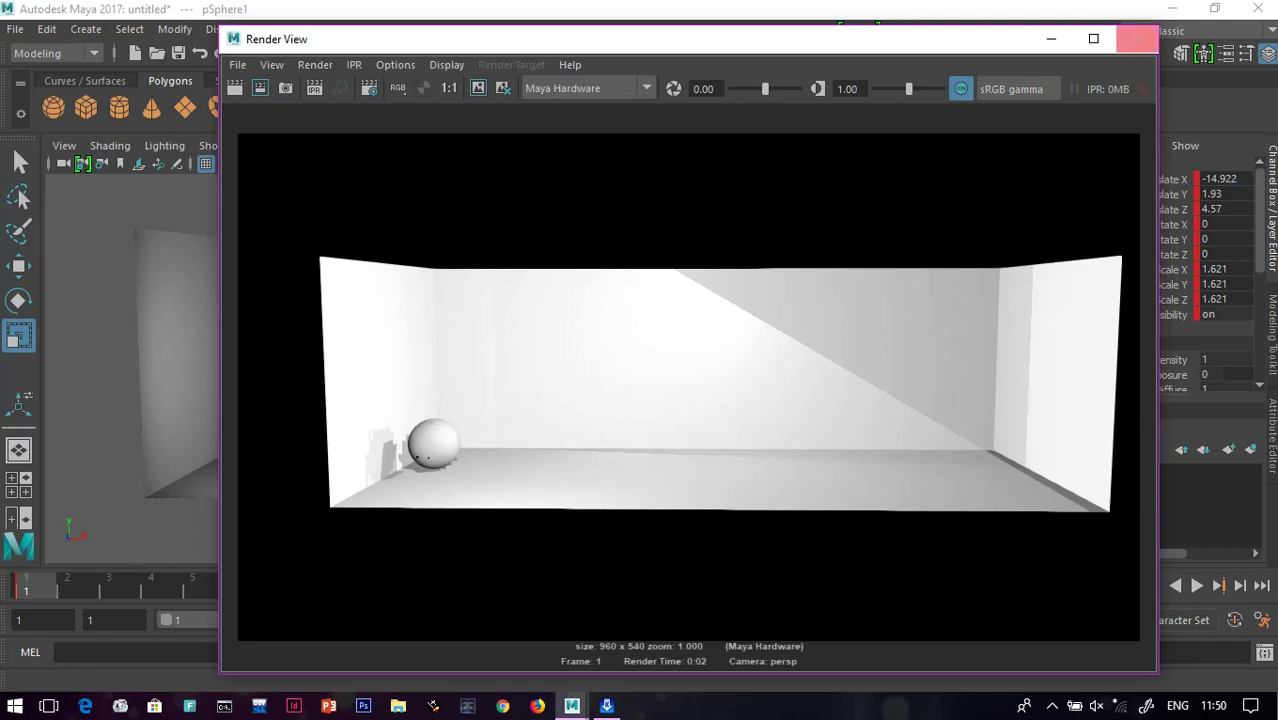
click(1137, 38)
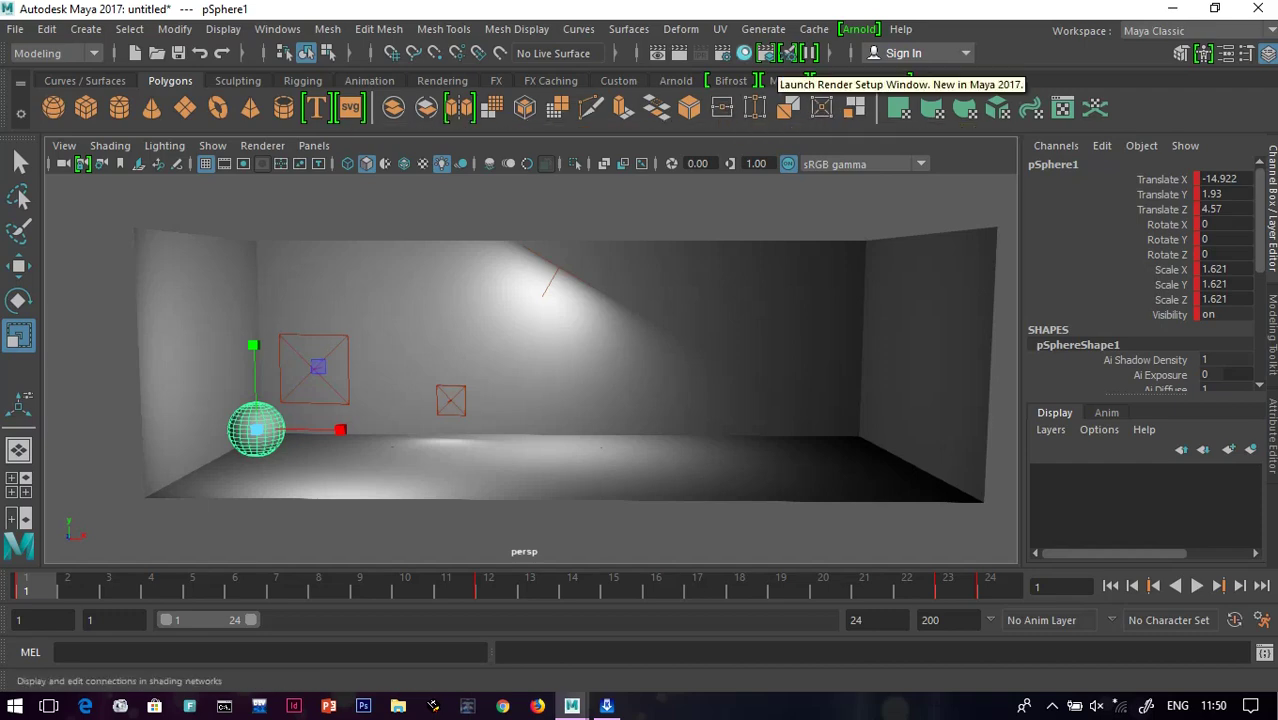
- Open the render settings and set the end frame of the frame range to 24
click(765, 53)
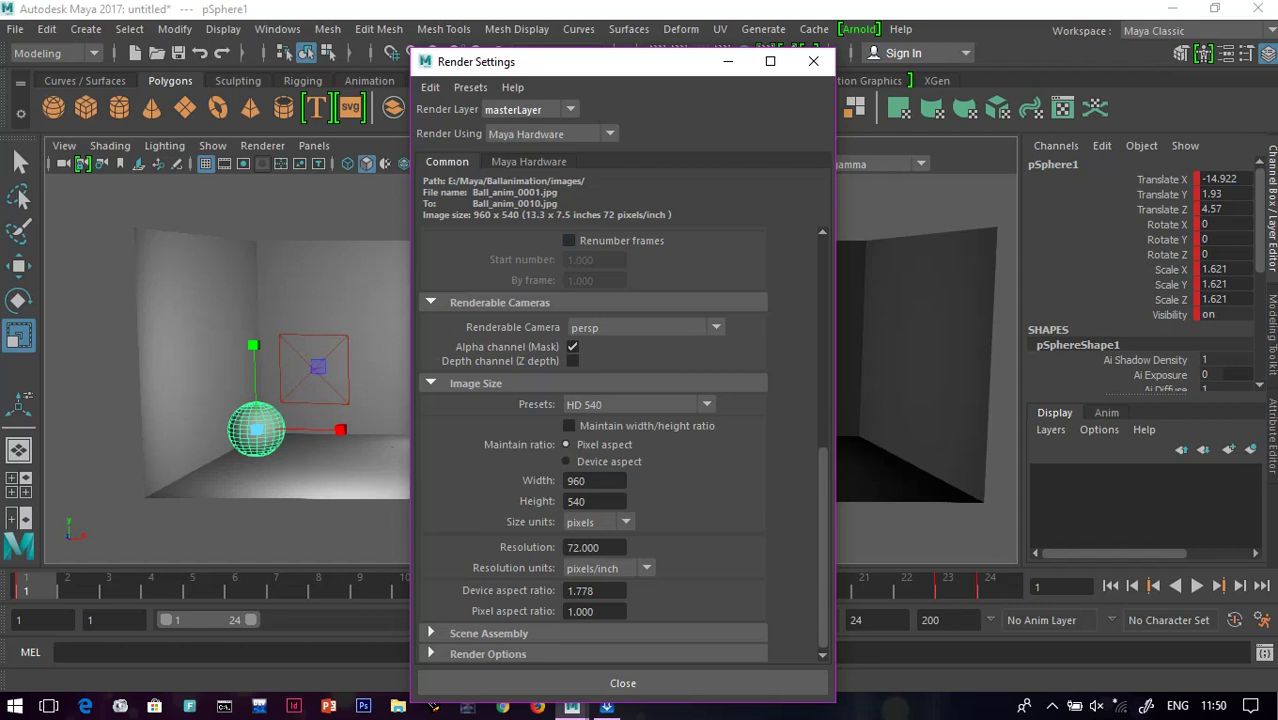
click(498, 302)
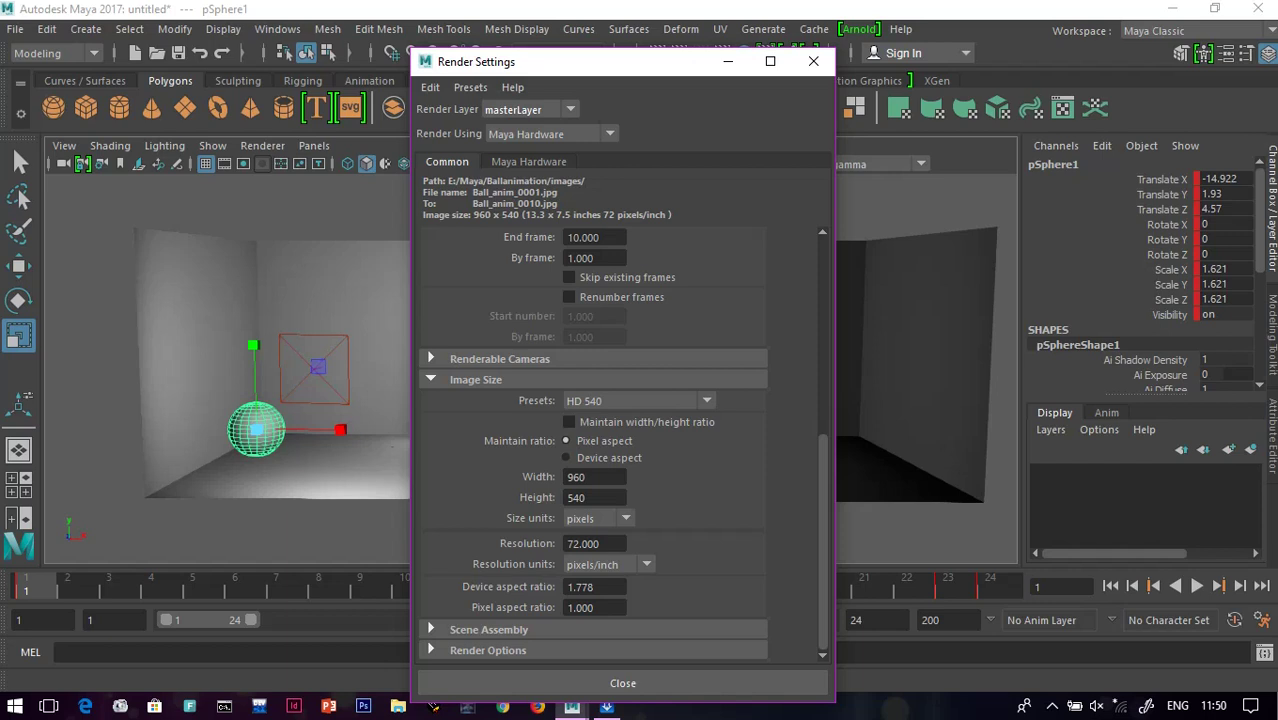
click(432, 358)
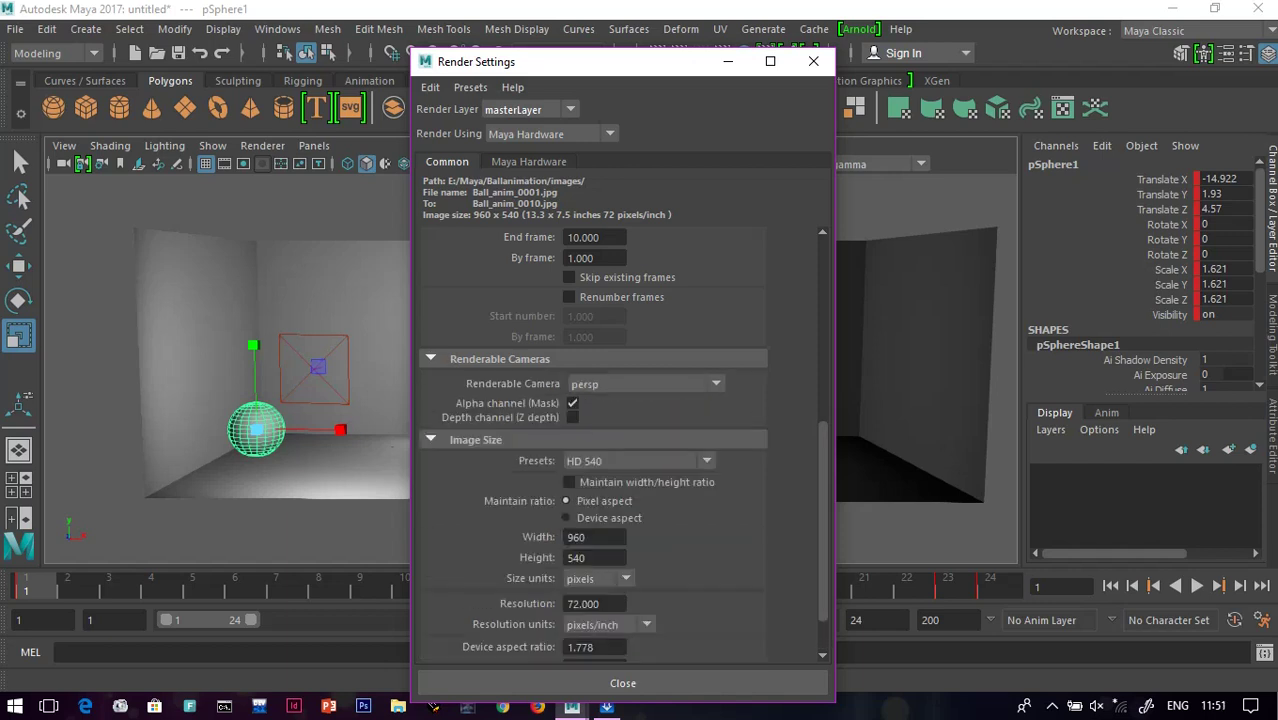
click(432, 440)
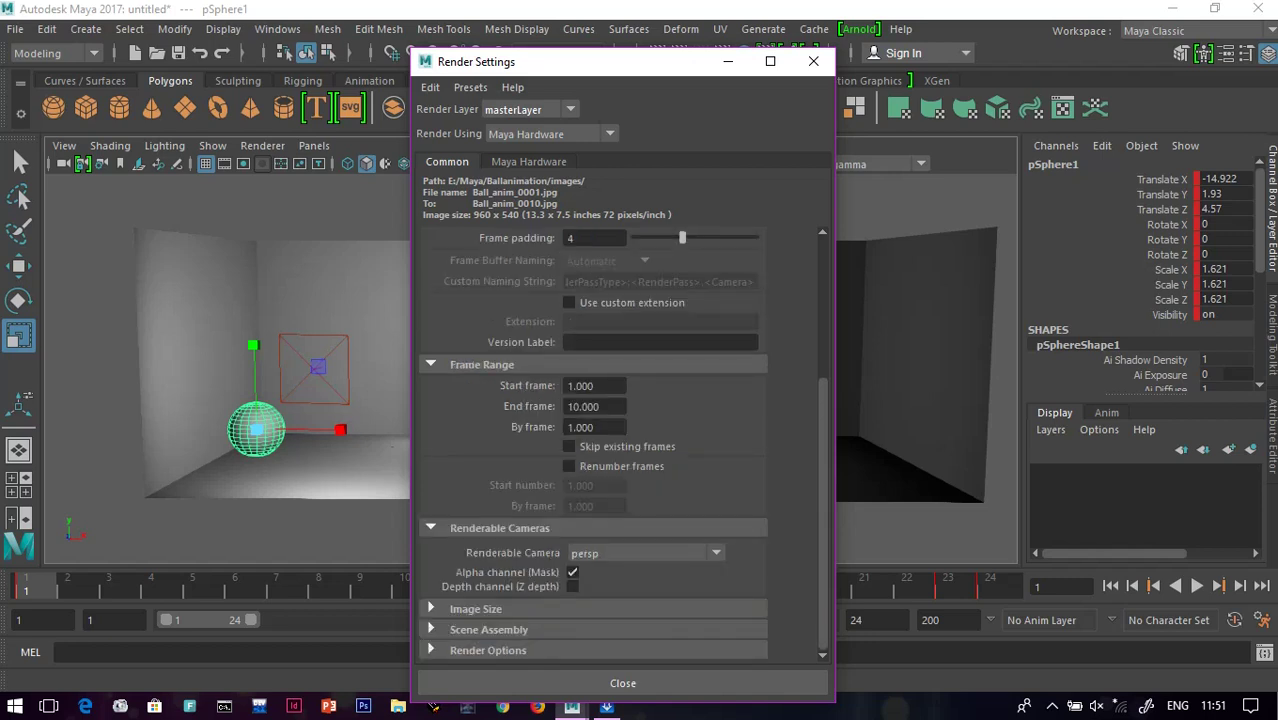
scroll(640, 342, up, 3)
scroll(593, 445, up, 1)
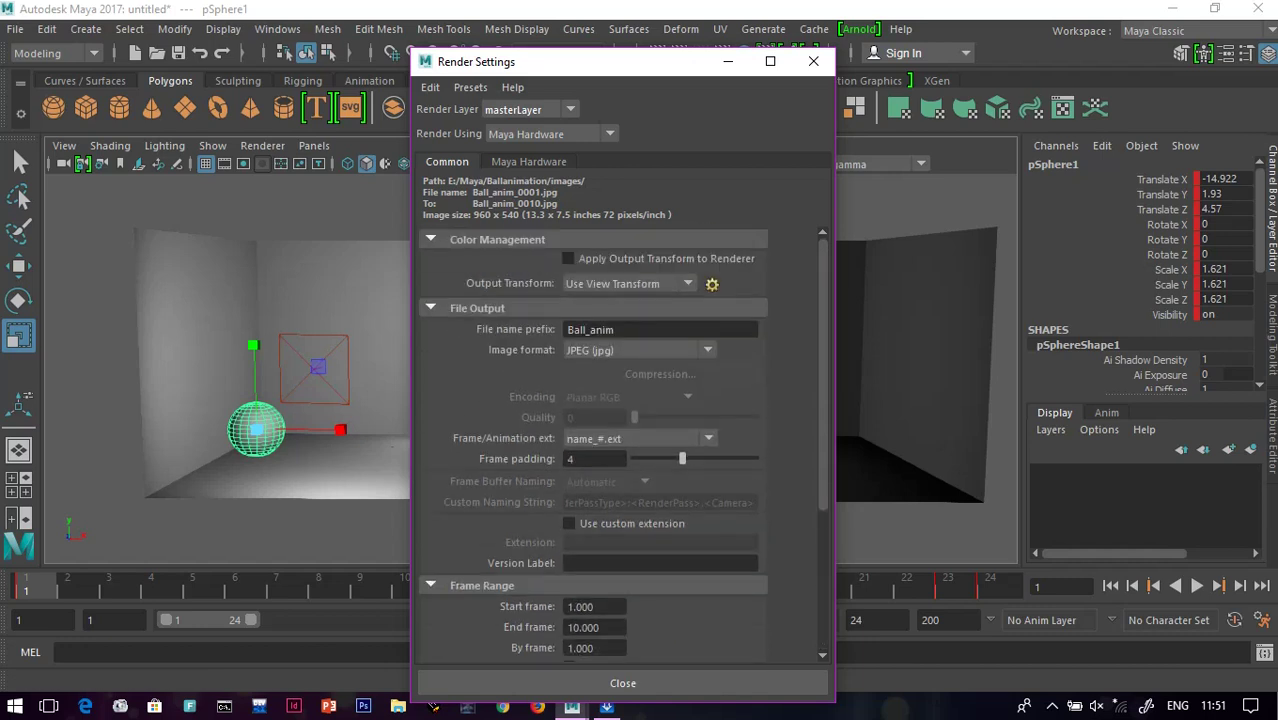
scroll(620, 442, down, 2)
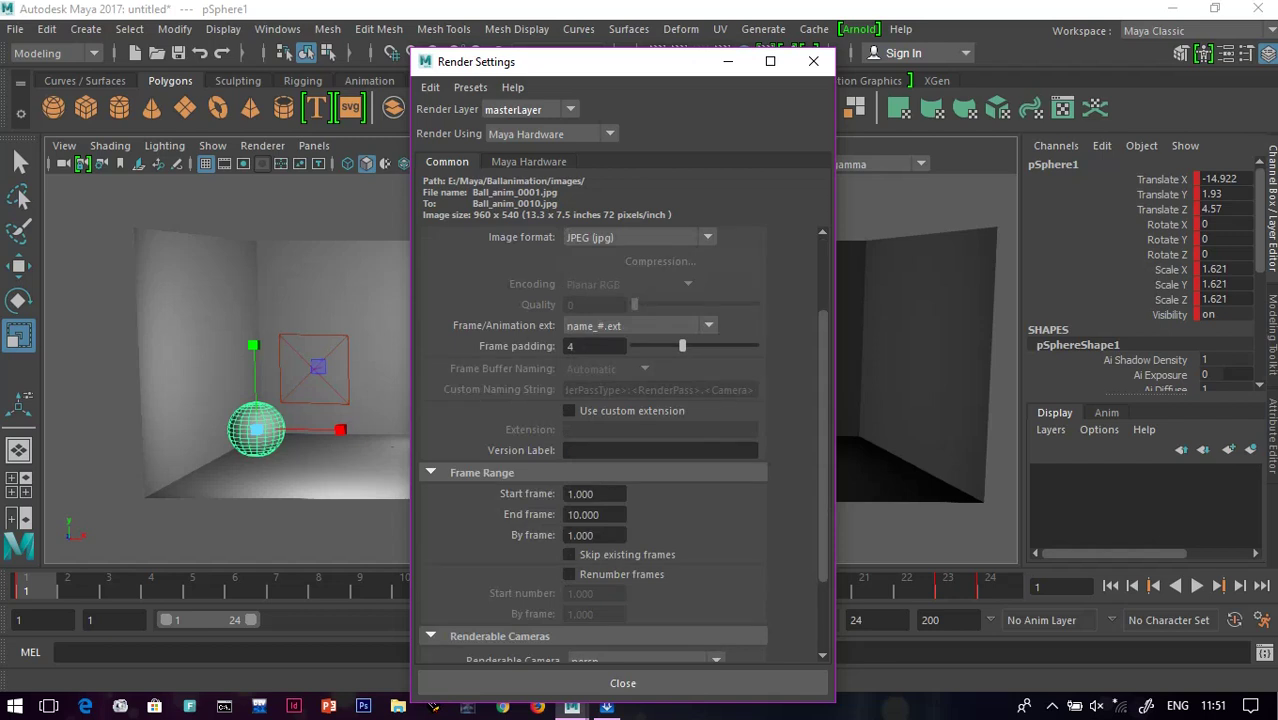
scroll(620, 442, down, 1)
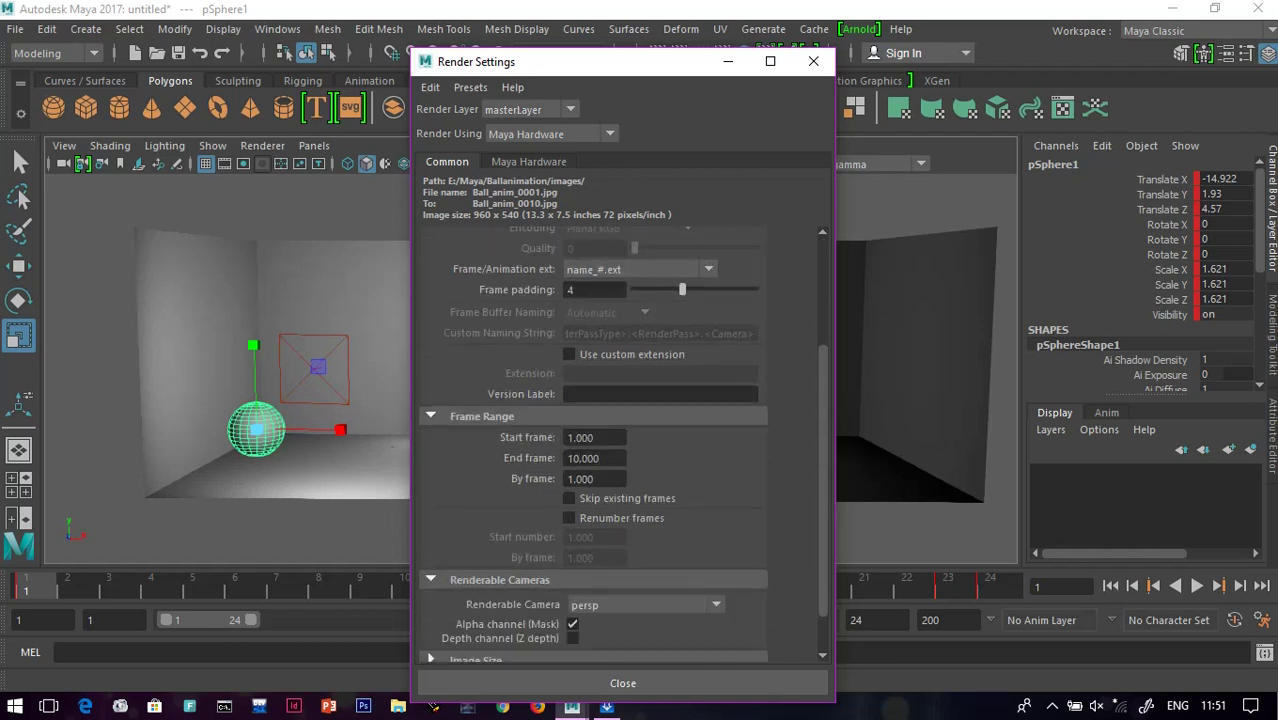
key(BackSpace)
key(BackSpace)
text(24)
scroll(594, 444, down, 1)
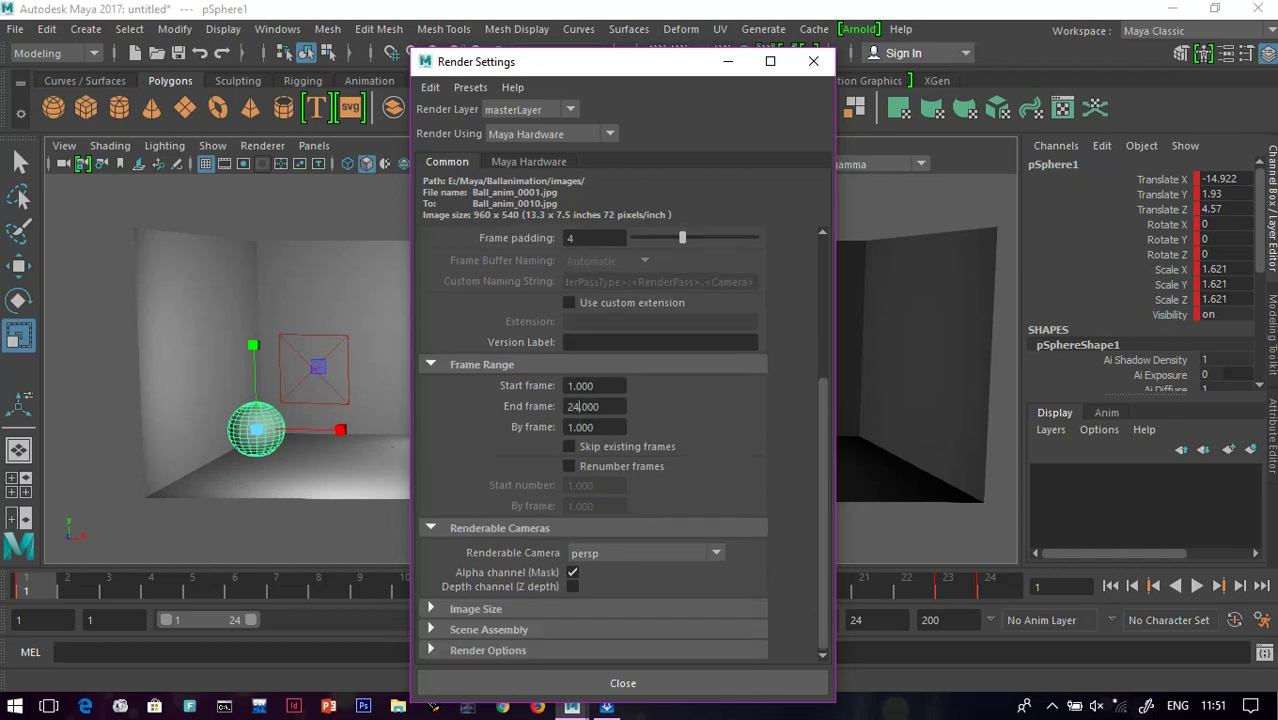
- Review the file output and frame range settings, and choose persp as the renderable camera
scroll(594, 444, up, 4)
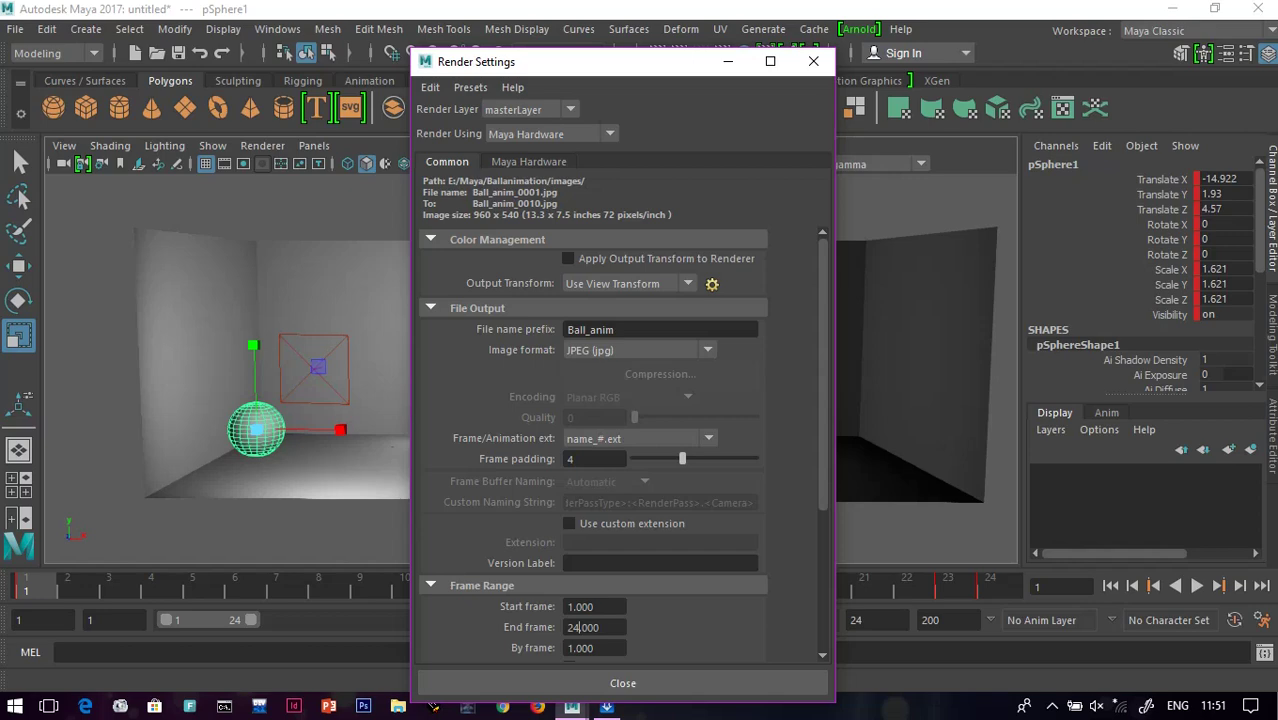
mouse_move(590, 62)
mouse_down()
mouse_move(904, 86)
mouse_move(604, 78)
mouse_move(592, 64)
mouse_up()
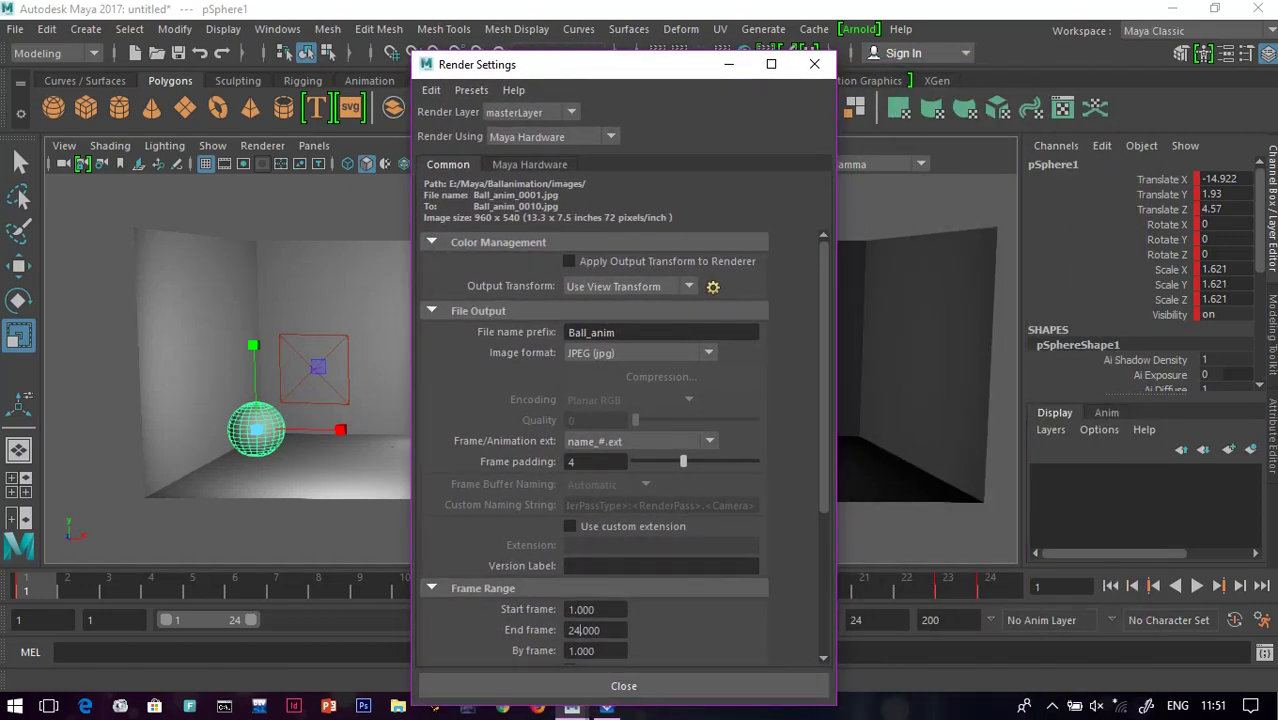
scroll(620, 445, down, 2)
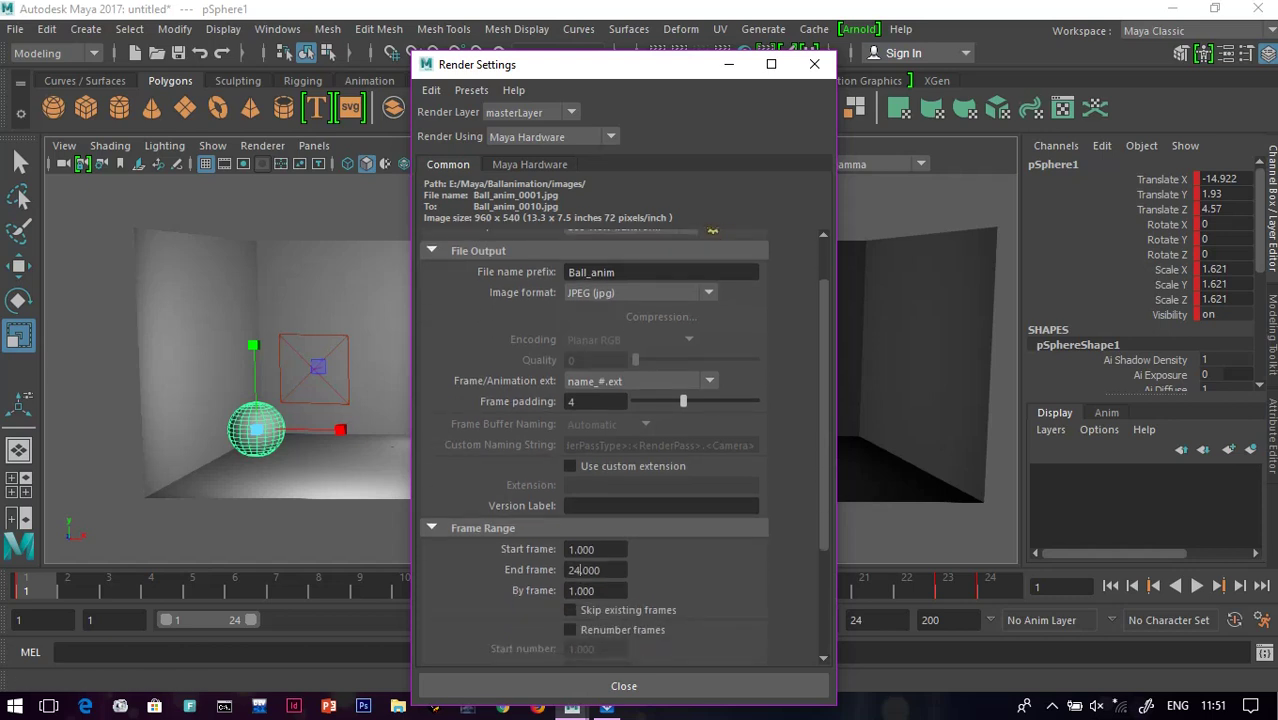
scroll(623, 443, down, 1)
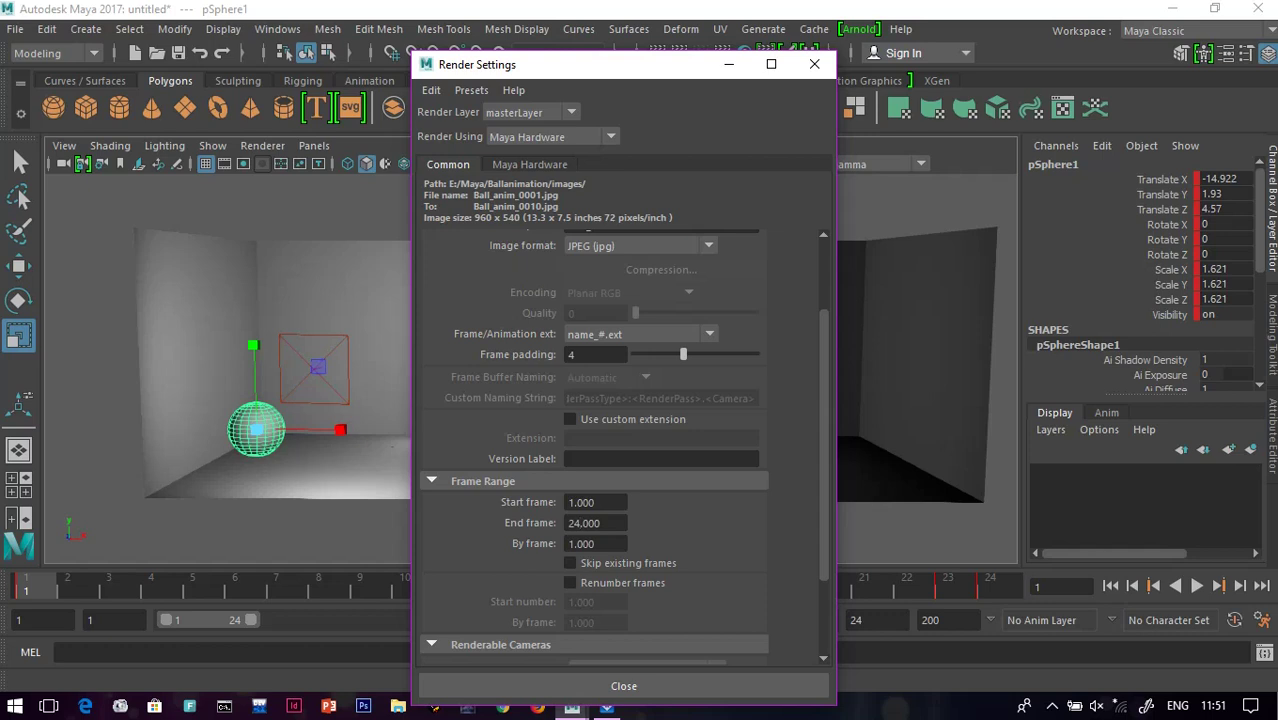
scroll(580, 409, down, 3)
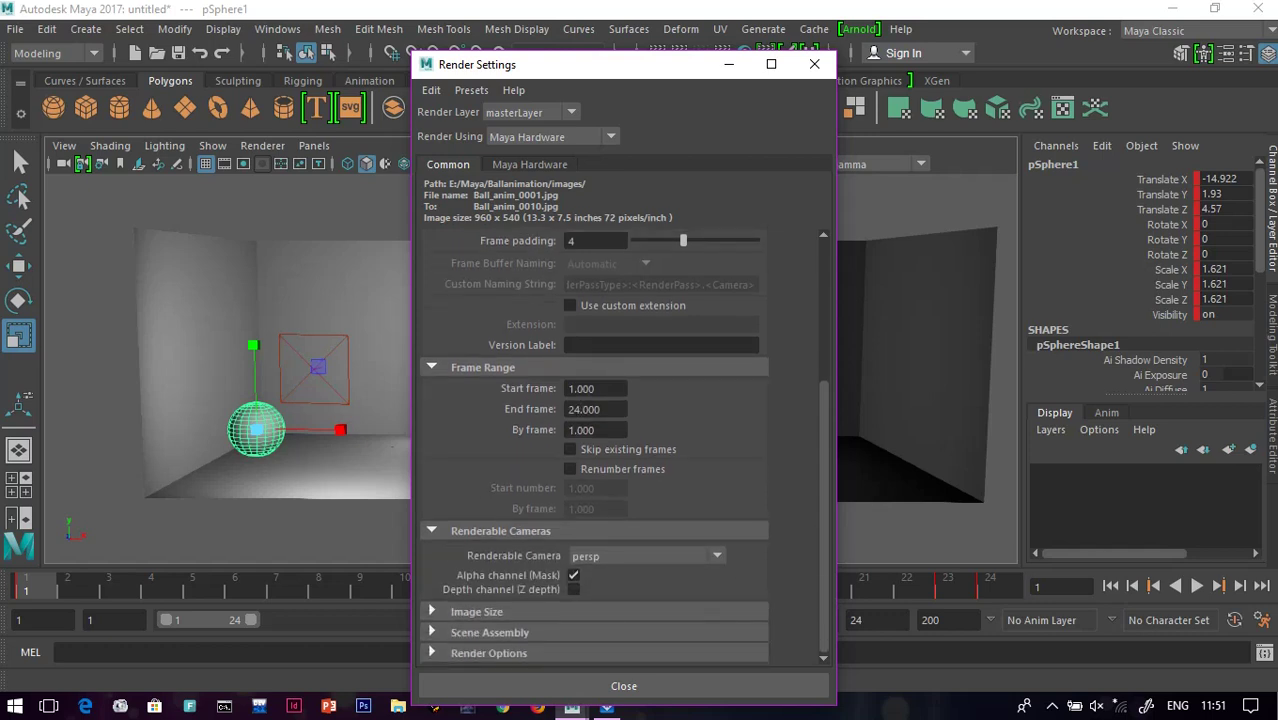
click(648, 556)
click(640, 575)
- Set the render's image size preset to HD 720
click(433, 611)
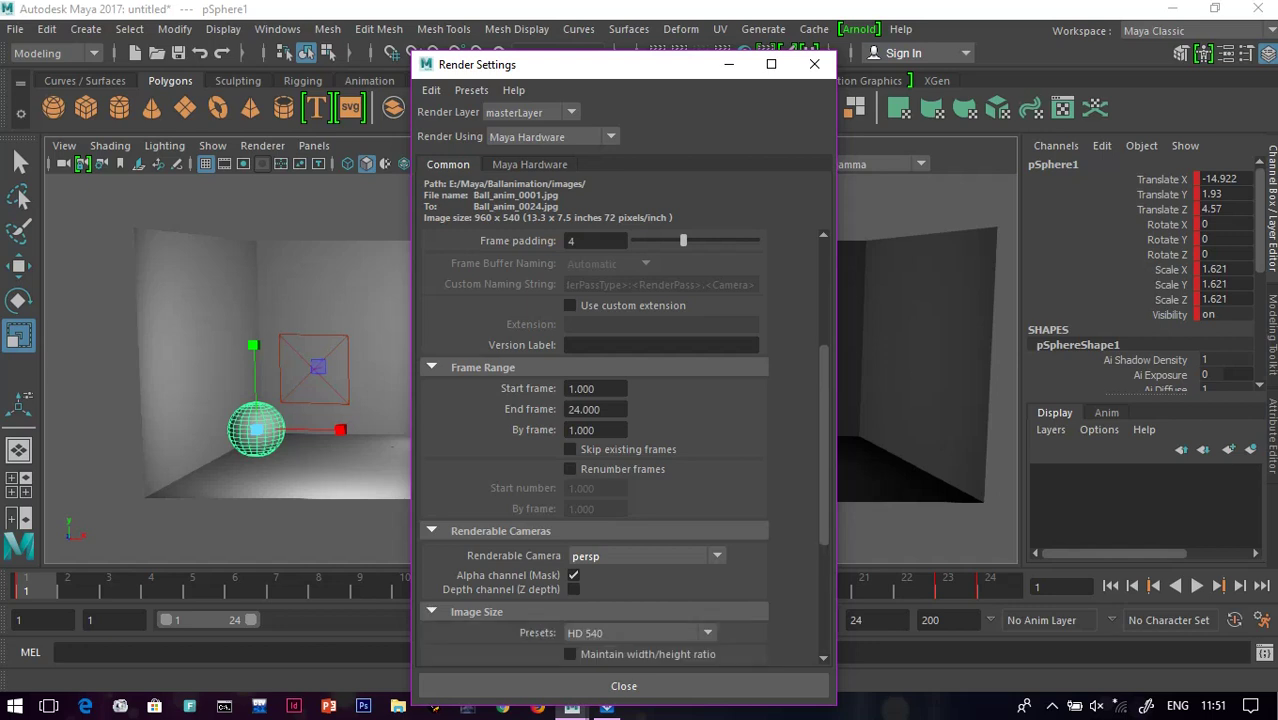
scroll(594, 445, down, 5)
click(620, 403)
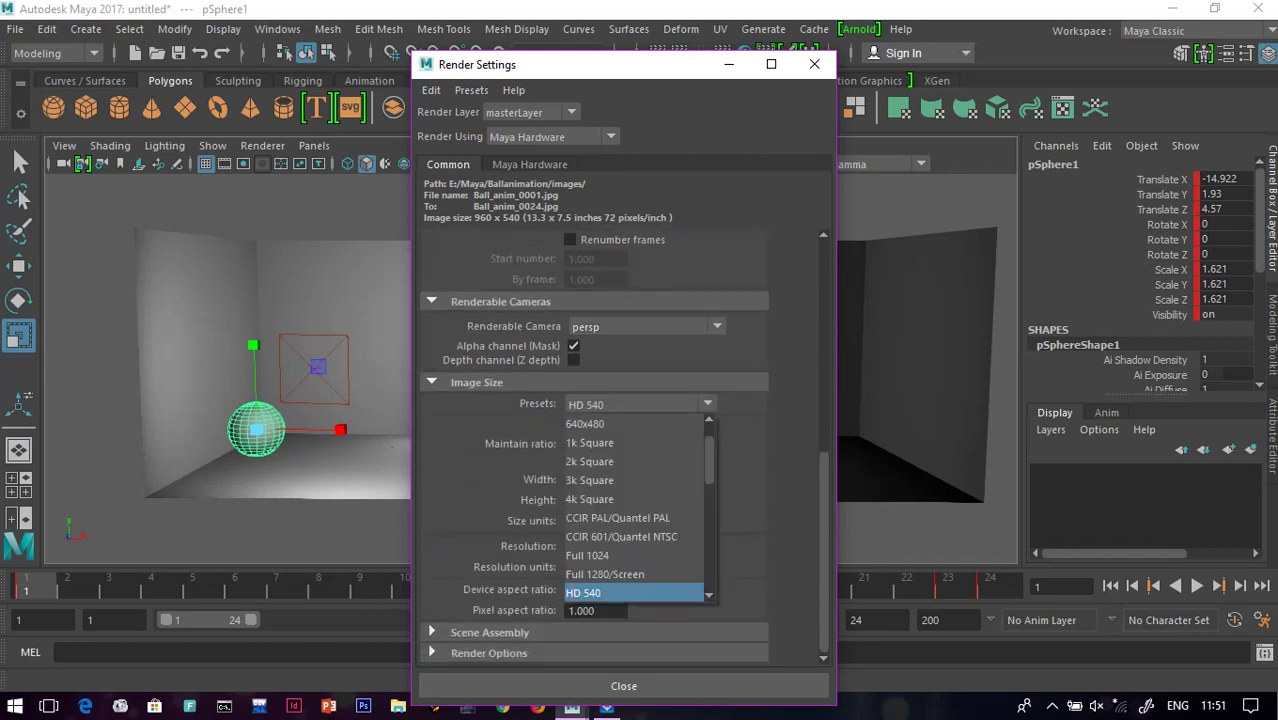
scroll(620, 536, down, 3)
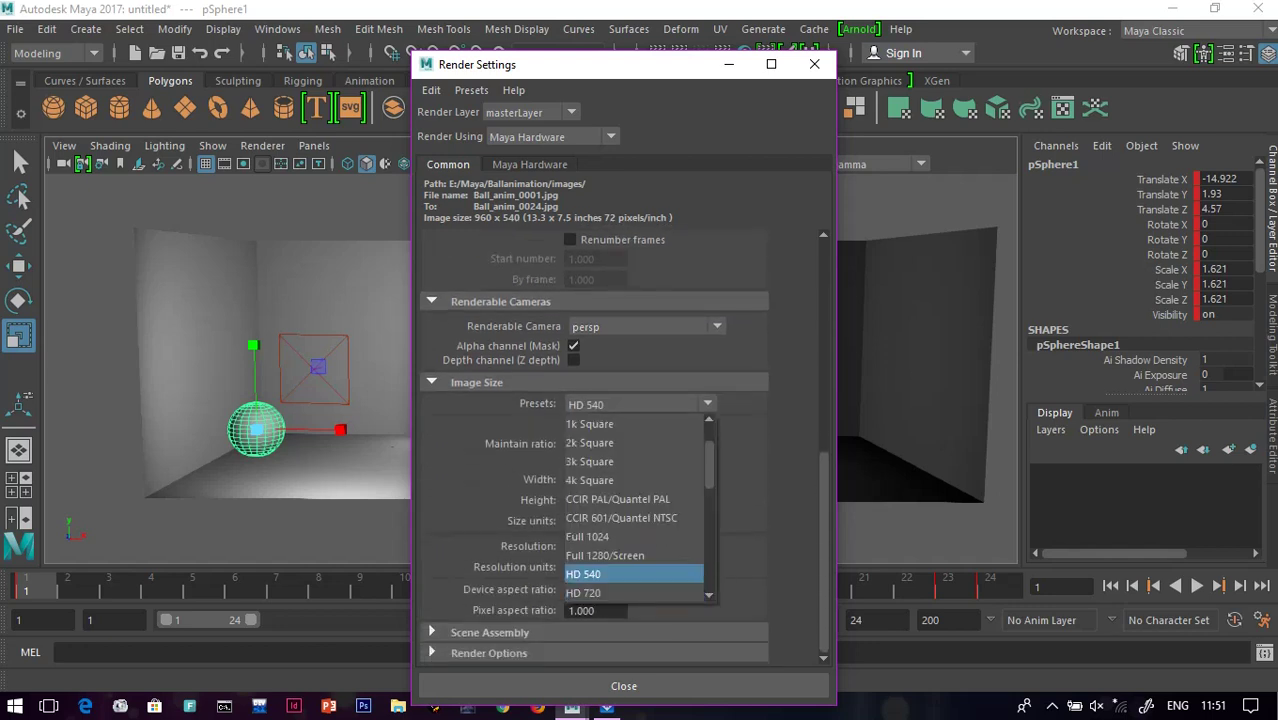
click(620, 536)
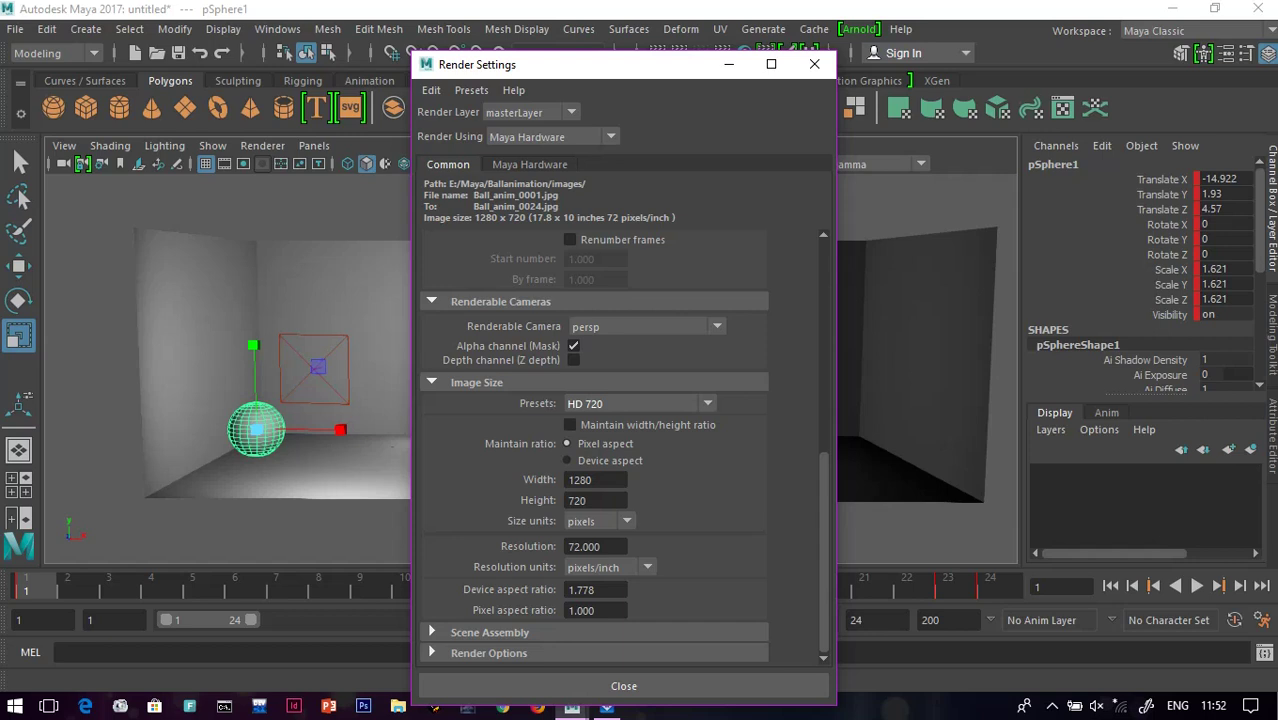
- Set the render resolution to 200 pixels/inch and close the render settings
drag(604, 547, 565, 547)
text(200)
click(814, 64)
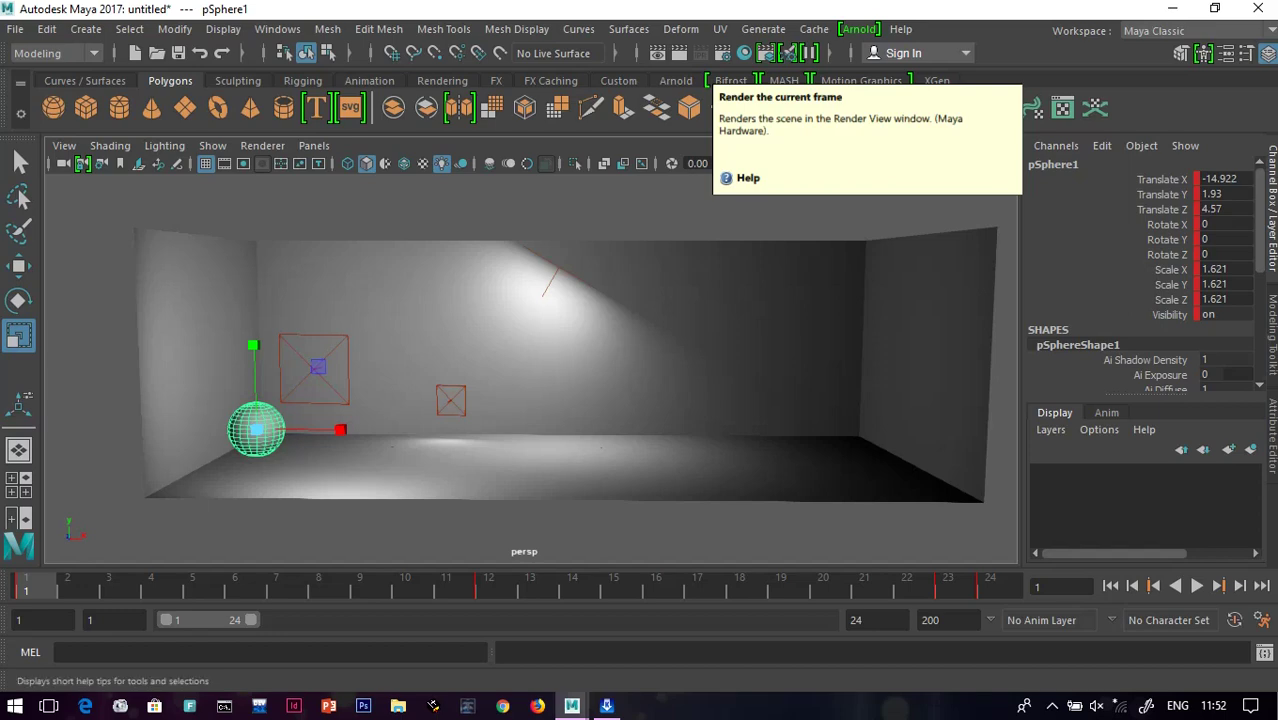
- Open the Script Editor and look through its command history, leaving MEL as the script language
click(1264, 653)
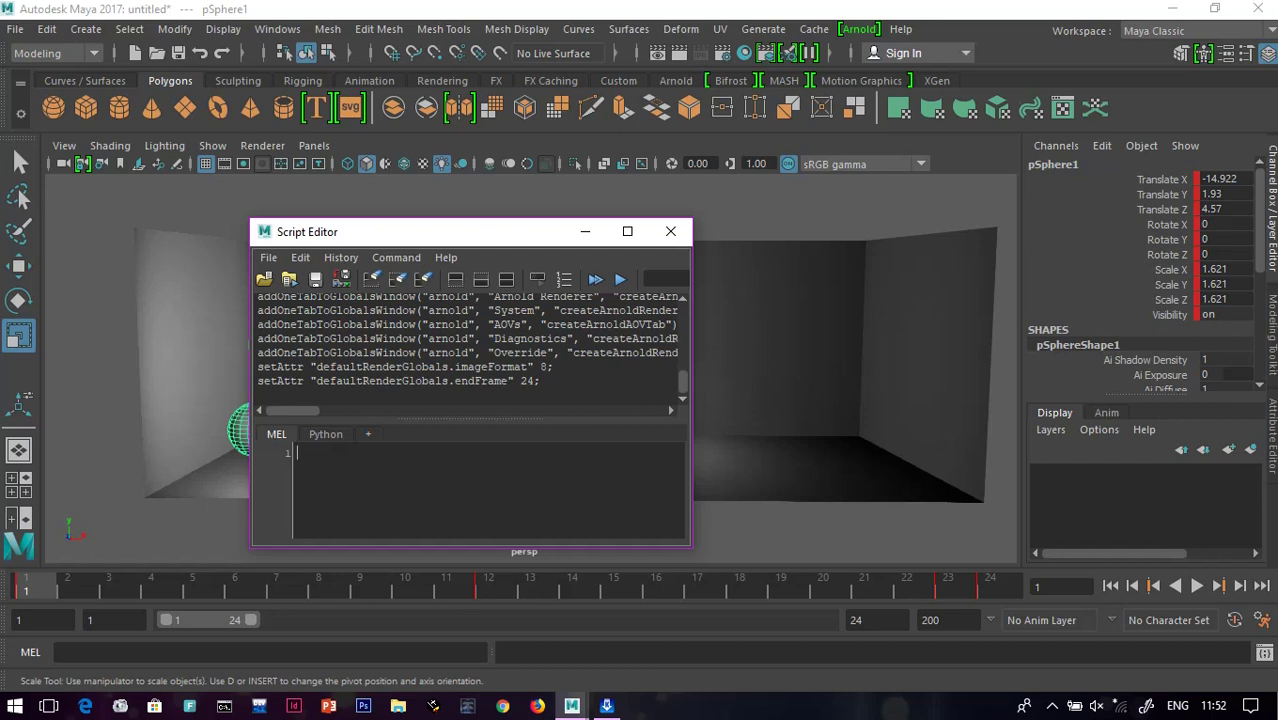
click(326, 434)
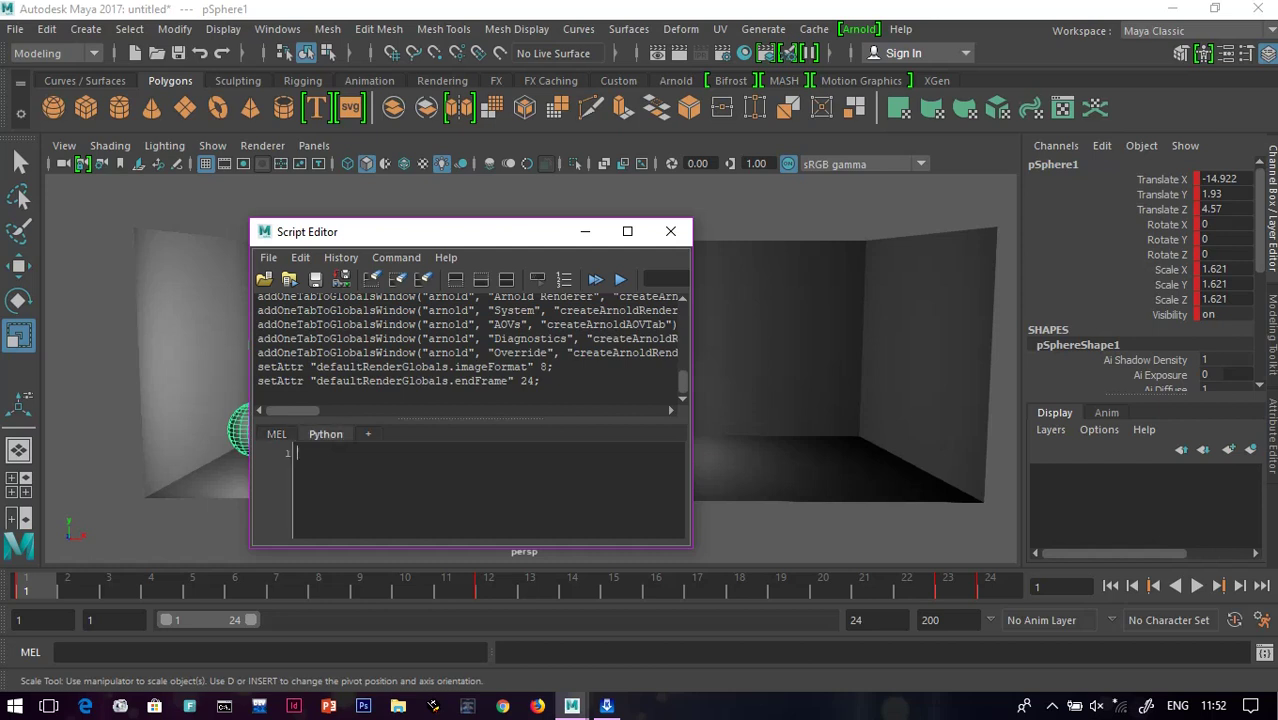
scroll(468, 346, up, 5)
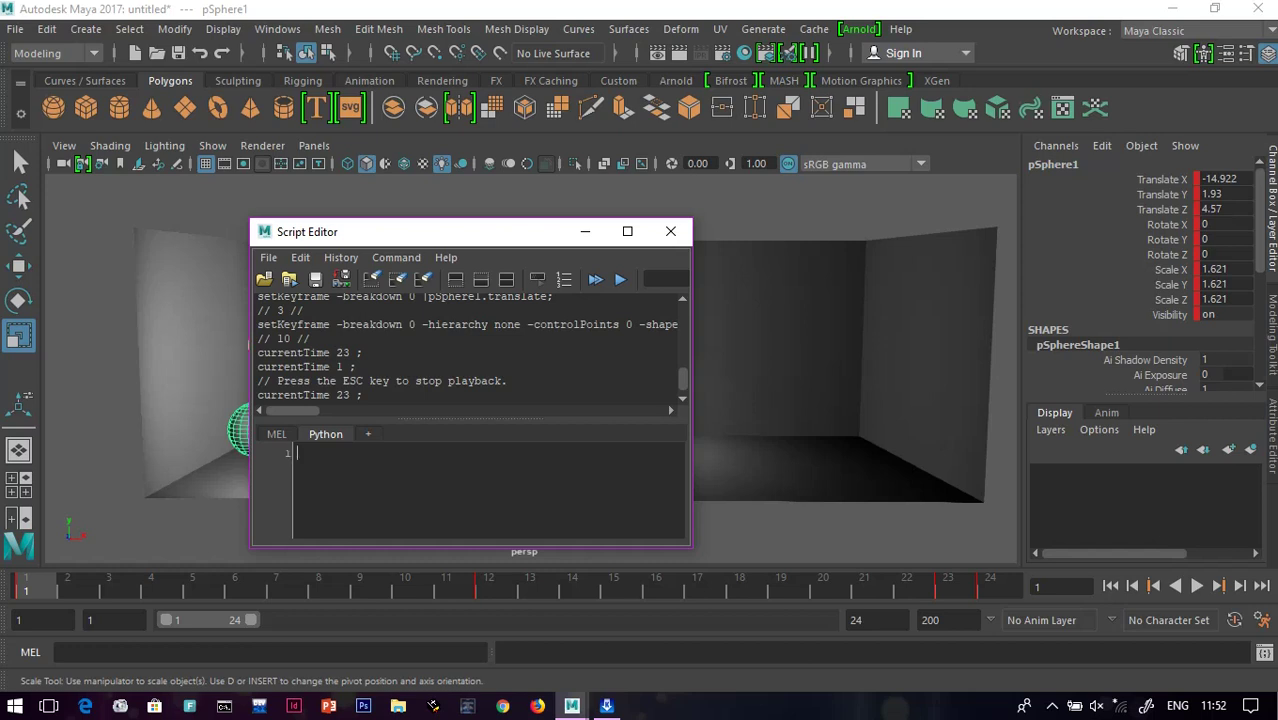
click(276, 434)
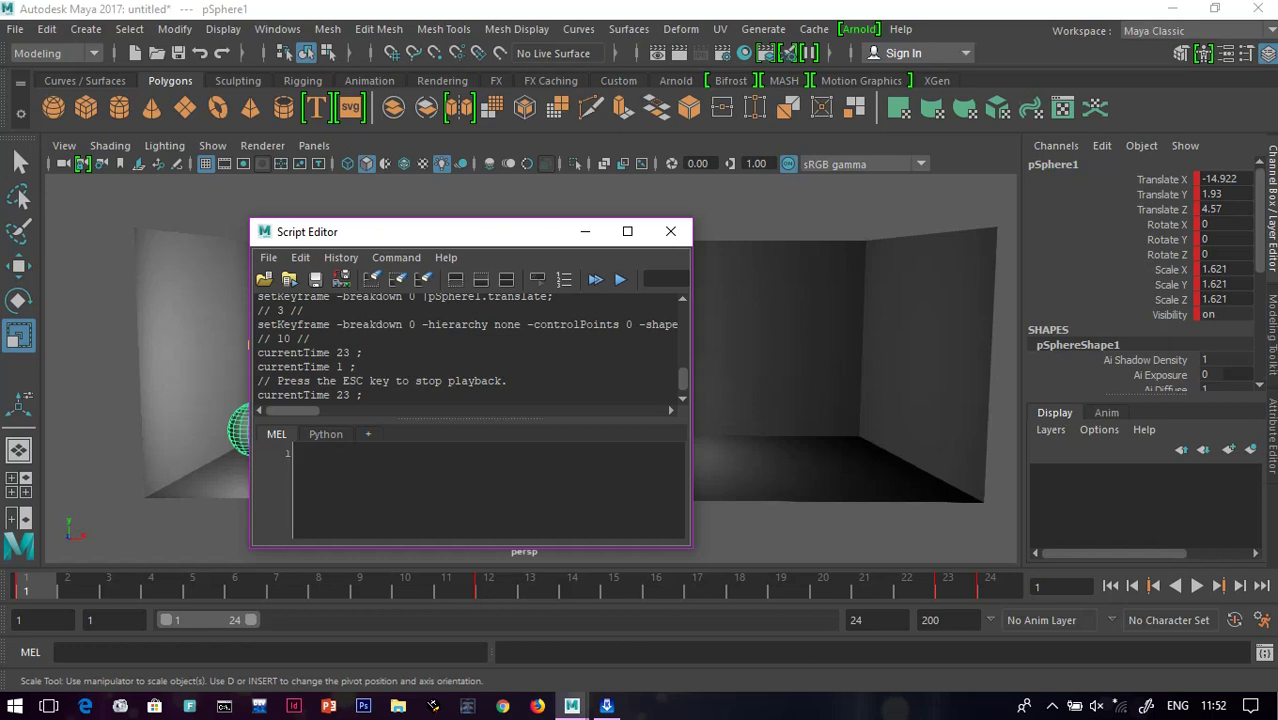
- Batch-render the animation using the Rendering menu set, allowing Maya through the Windows firewall on public networks
click(56, 53)
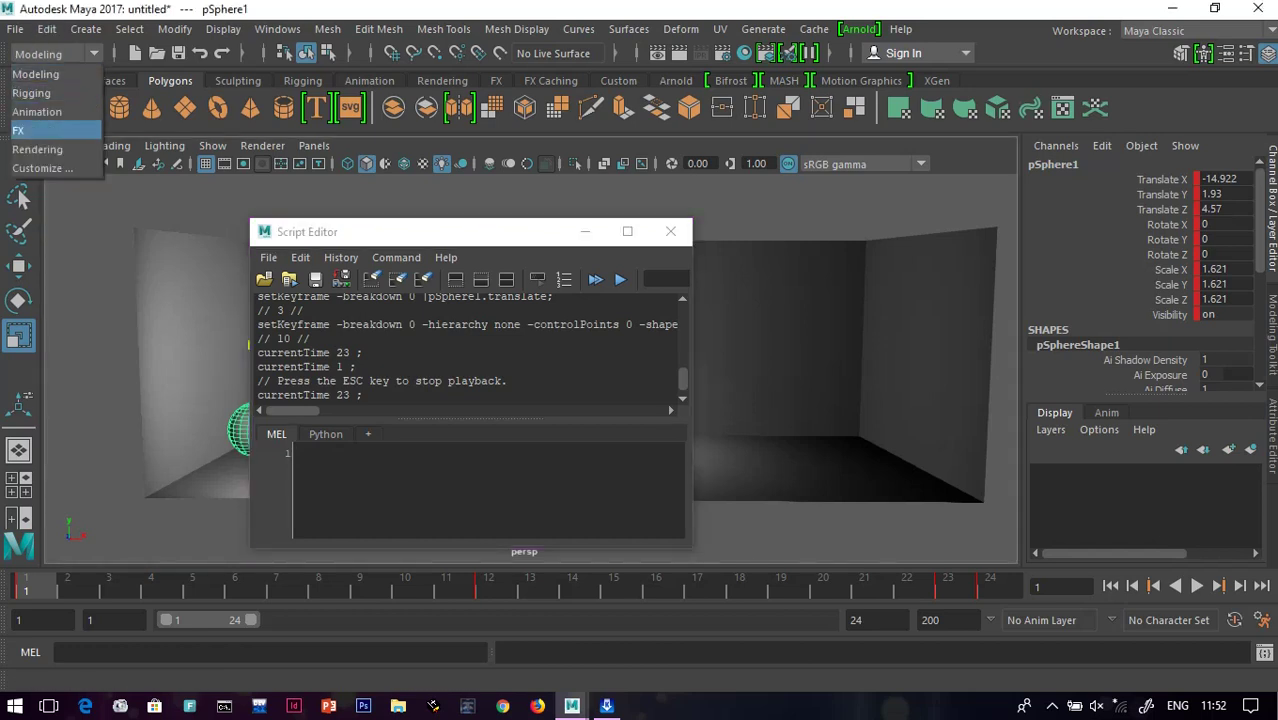
click(38, 150)
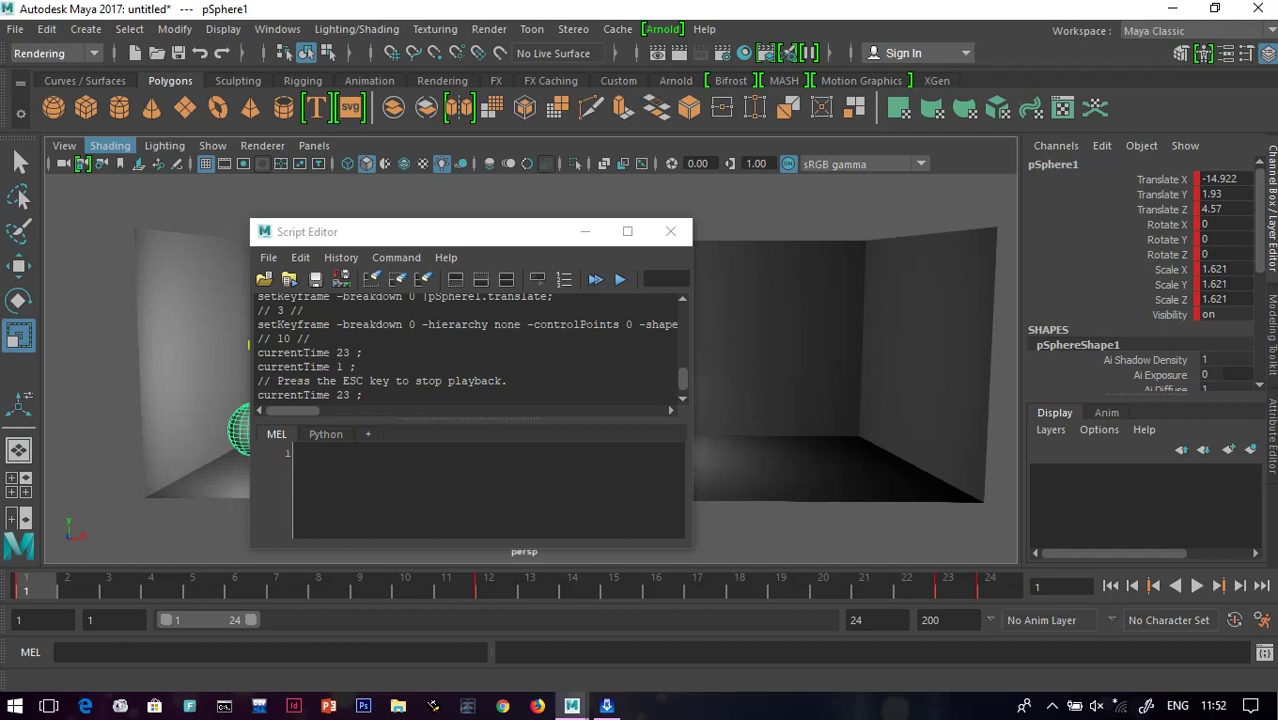
click(489, 29)
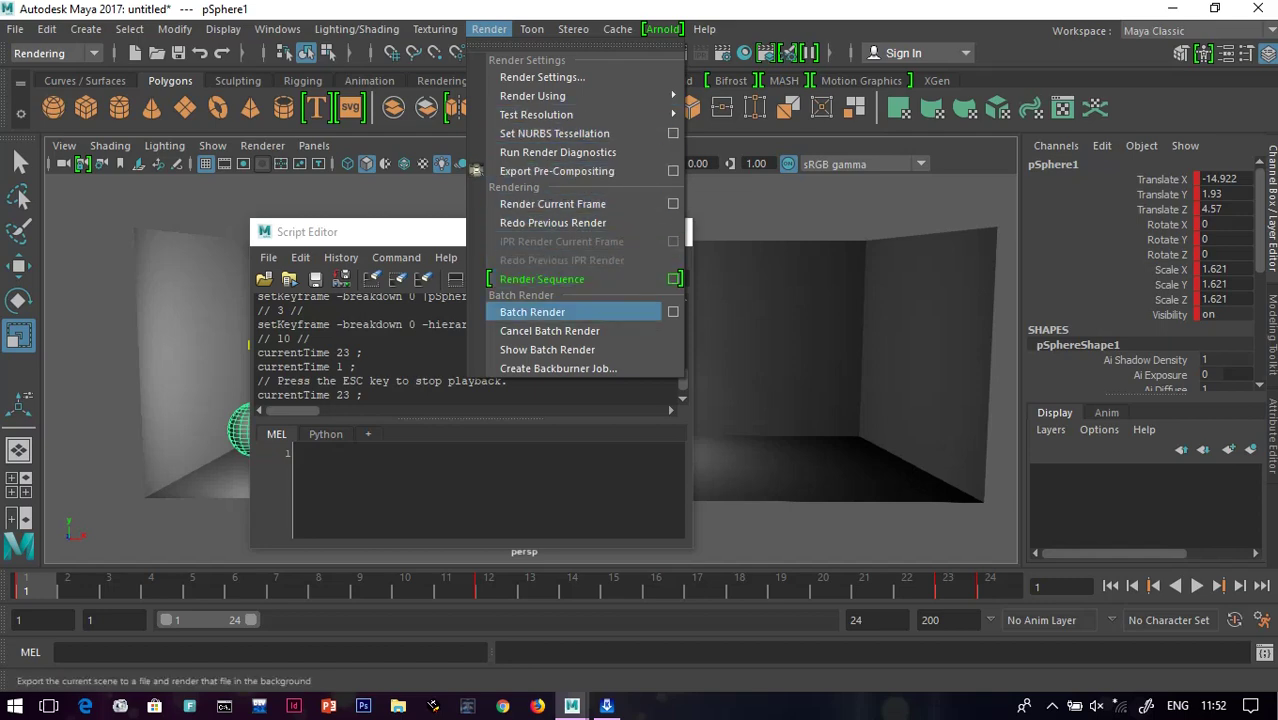
click(532, 312)
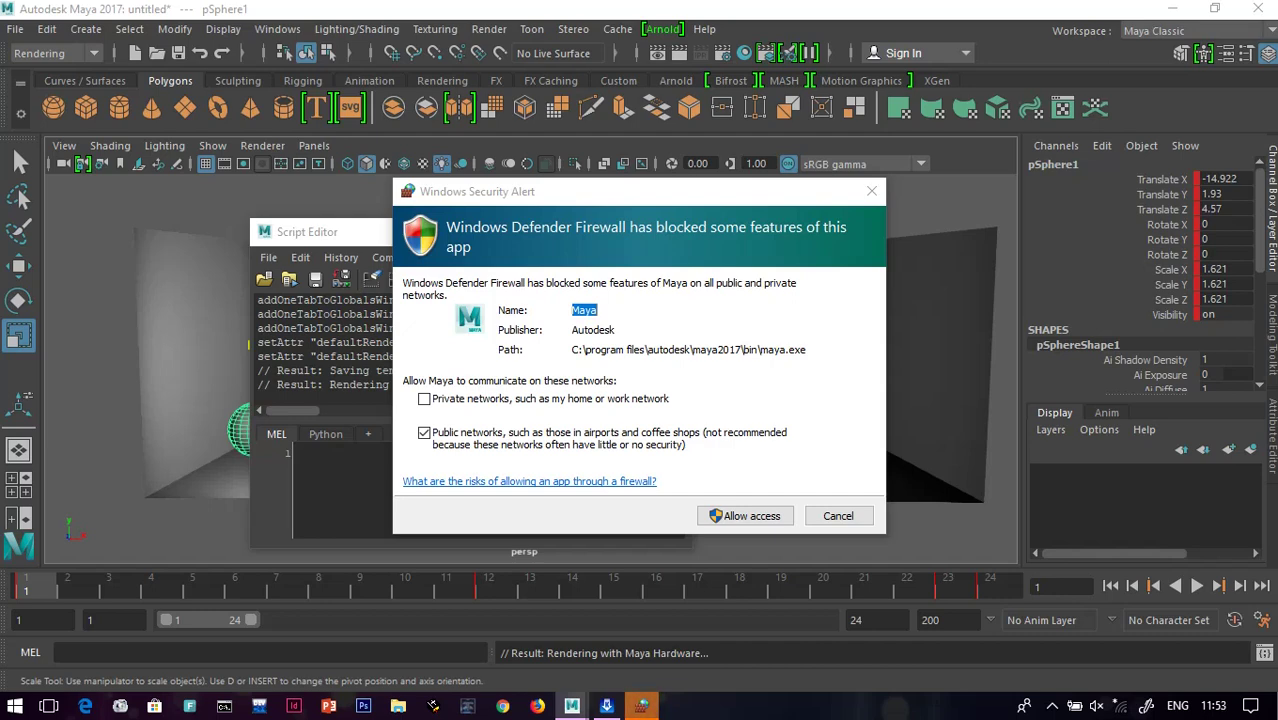
click(746, 516)
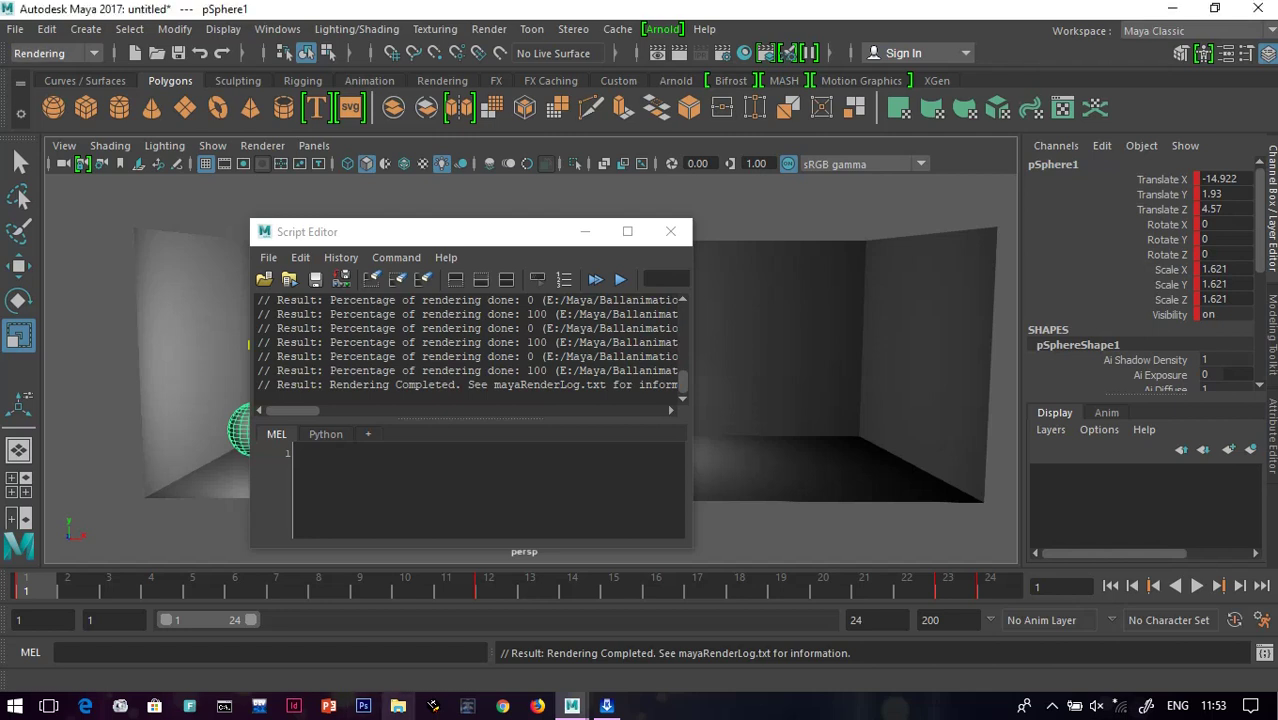
- Switch to File Explorer and open the images folder of the Maya\Ballanimation project on drive E
click(398, 706)
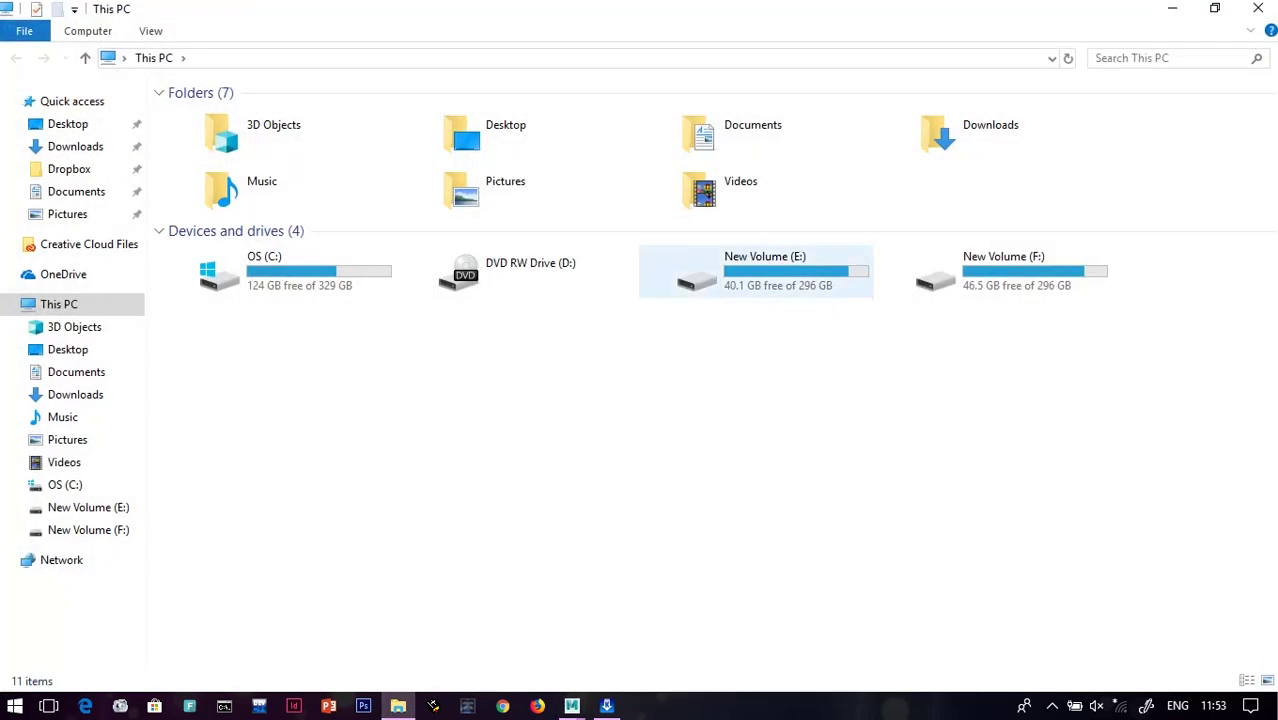
double_click(730, 265)
double_click(714, 125)
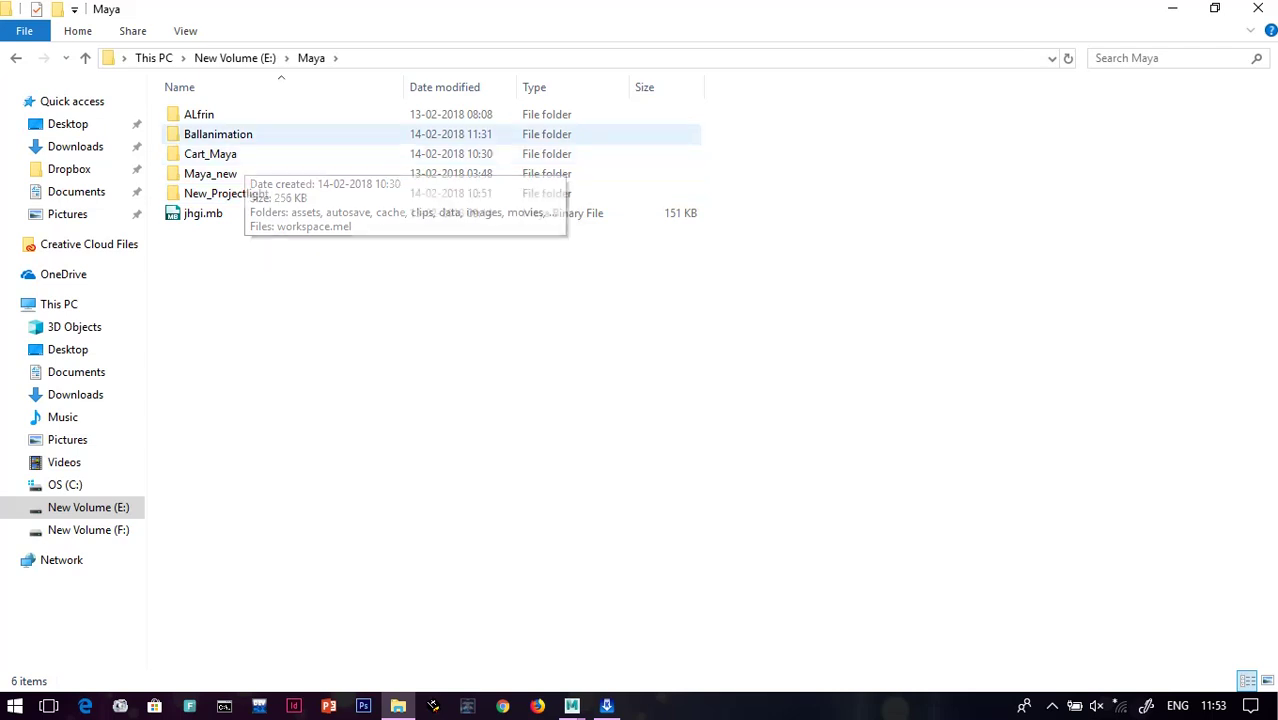
double_click(232, 135)
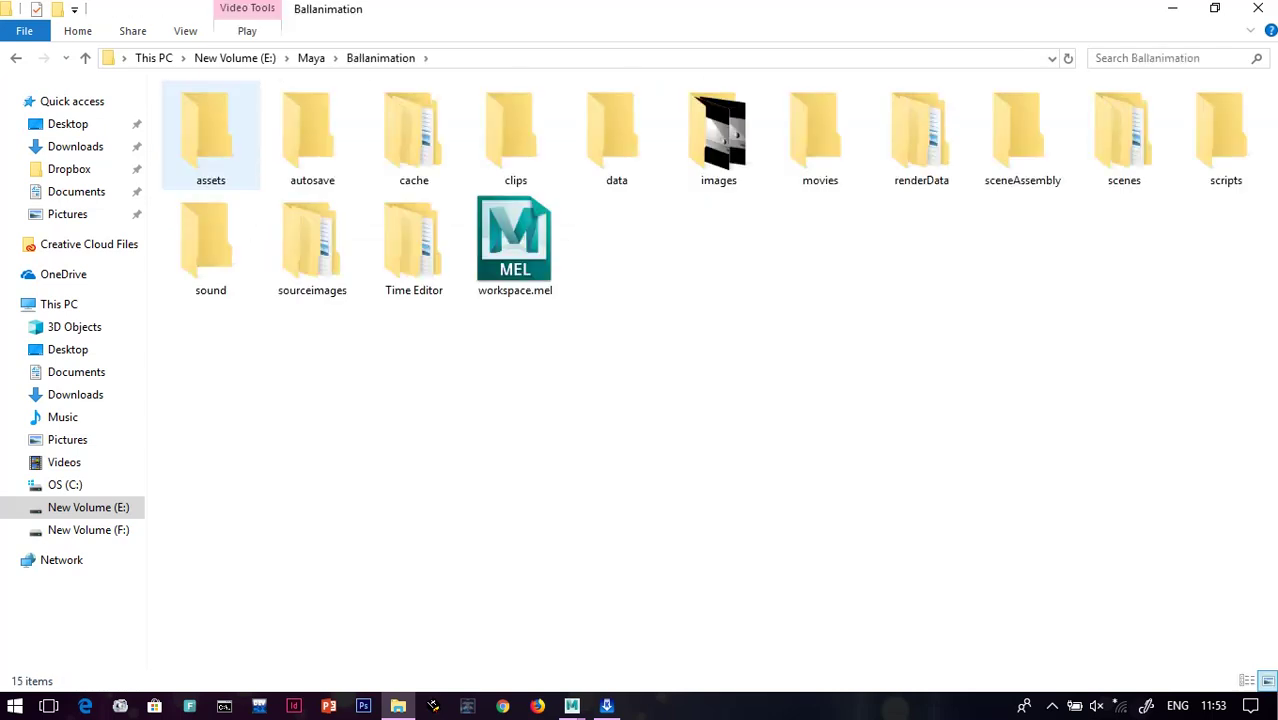
double_click(718, 135)
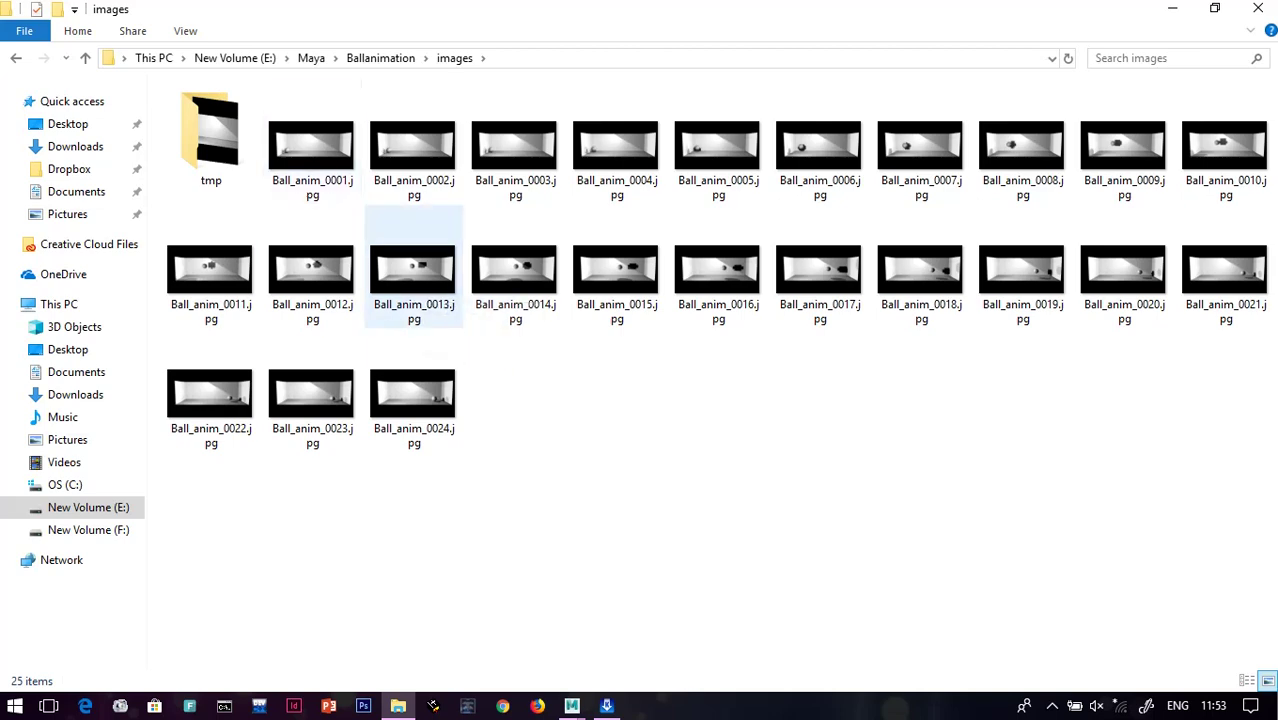
- View the rendered image Ball_anim_0013.jpg in the photo viewer and close it
click(414, 280)
double_click(414, 280)
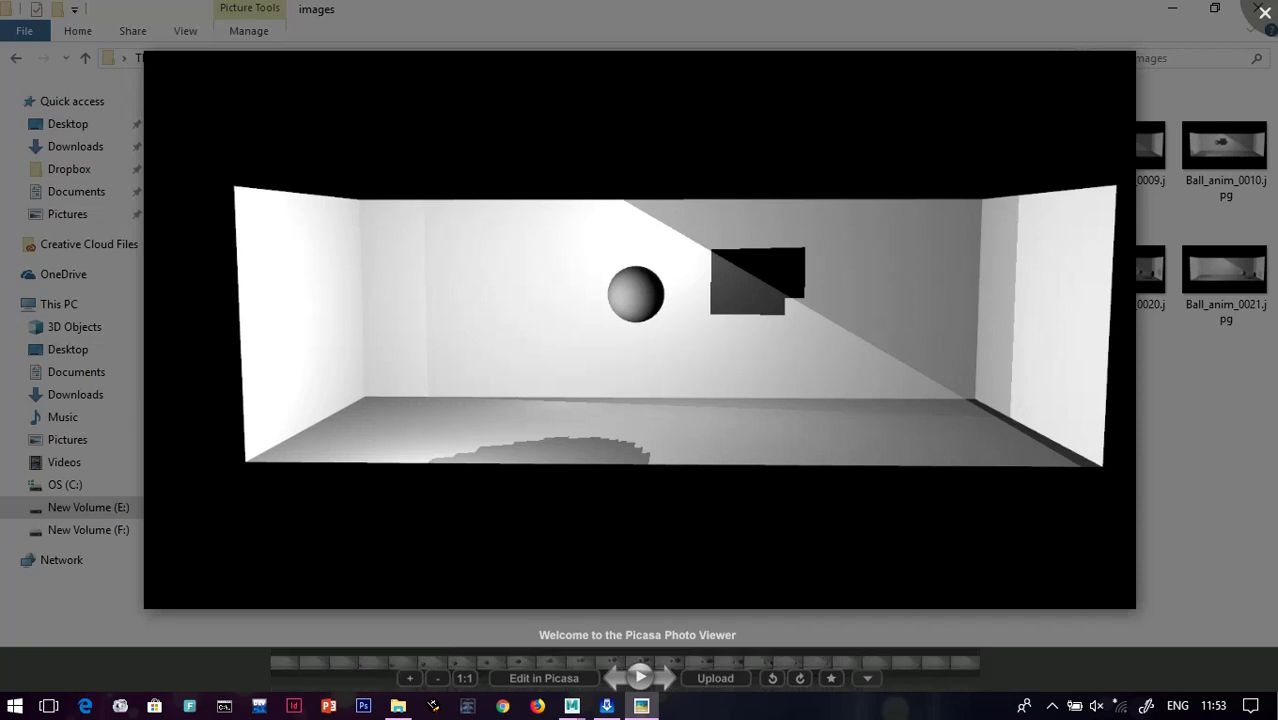
key(Escape)
- Open Ball_anim_0001.jpg in the photo viewer and step forward through the rendered sequence to Ball_anim_0022.jpg, examining the ball's motion
double_click(312, 148)
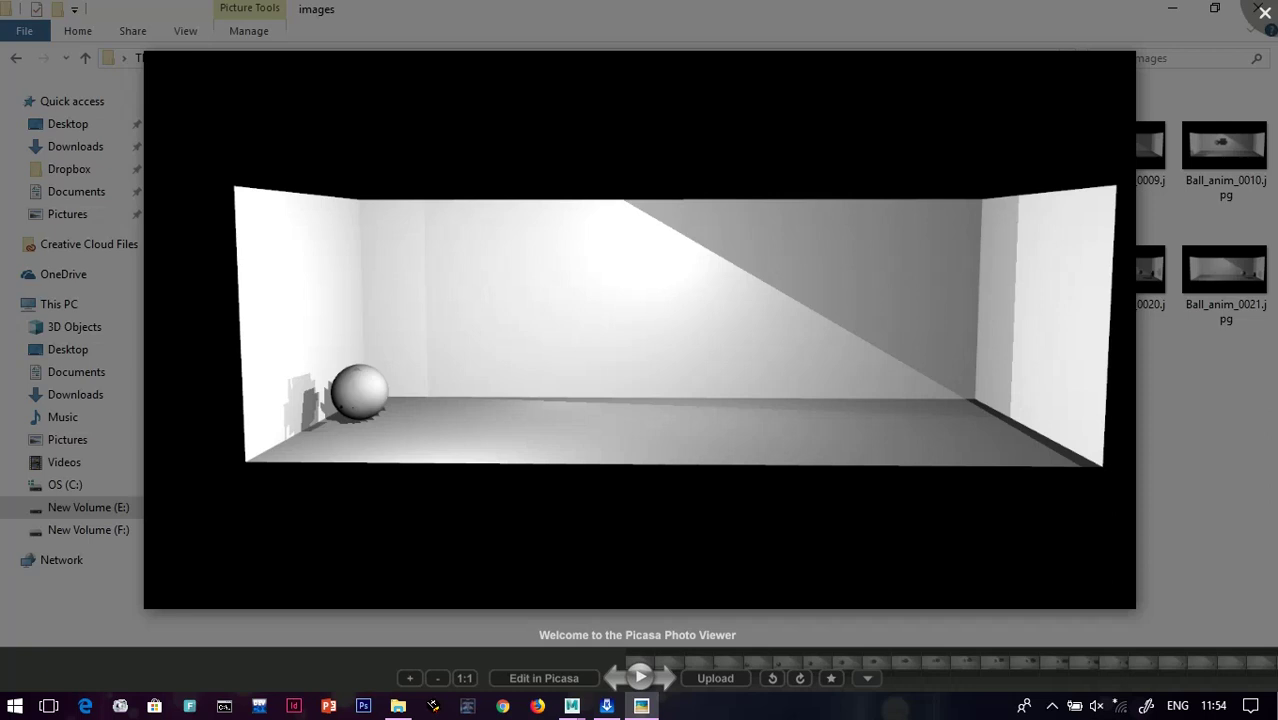
key(Right)
key(Right)
key(Right)
key(Right)
key(Right)
key(Right)
key(Right)
key(Right)
key(Right)
key(Right)
key(Right)
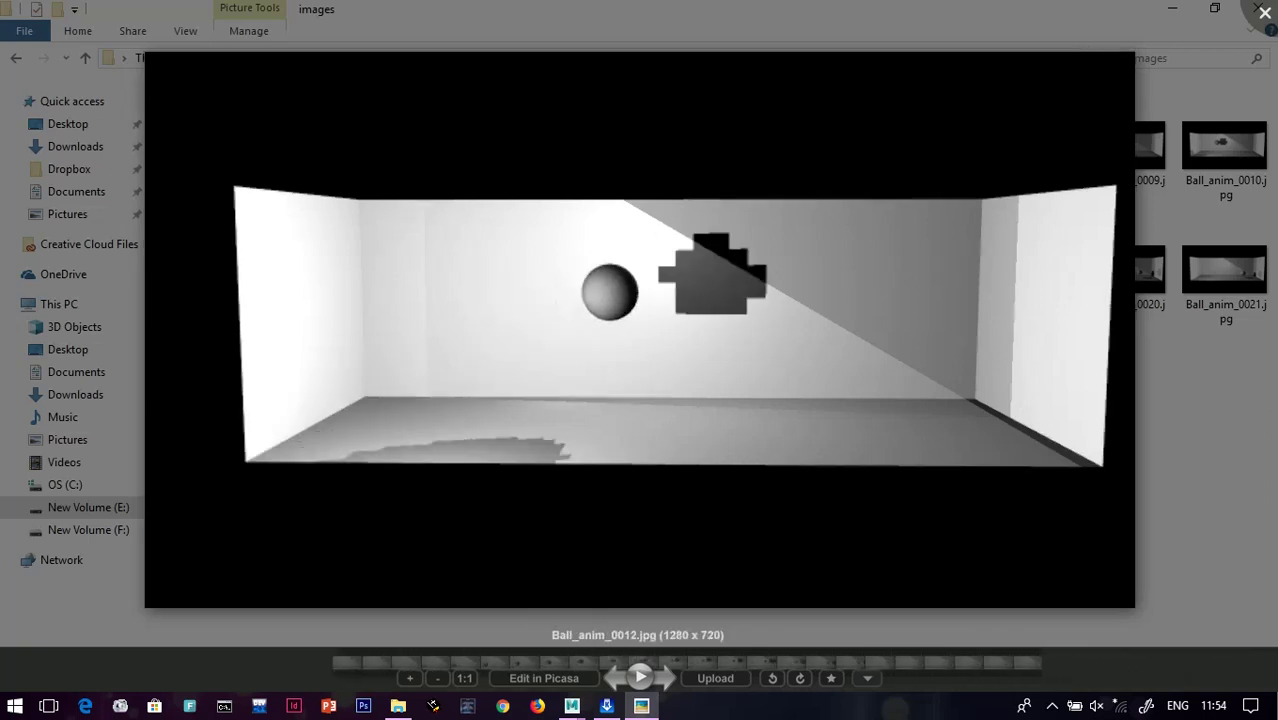
key(Right)
key(Right)
key(Right)
key(Right)
key(Right)
key(Right)
key(Right)
key(Right)
key(Right)
key(Right)
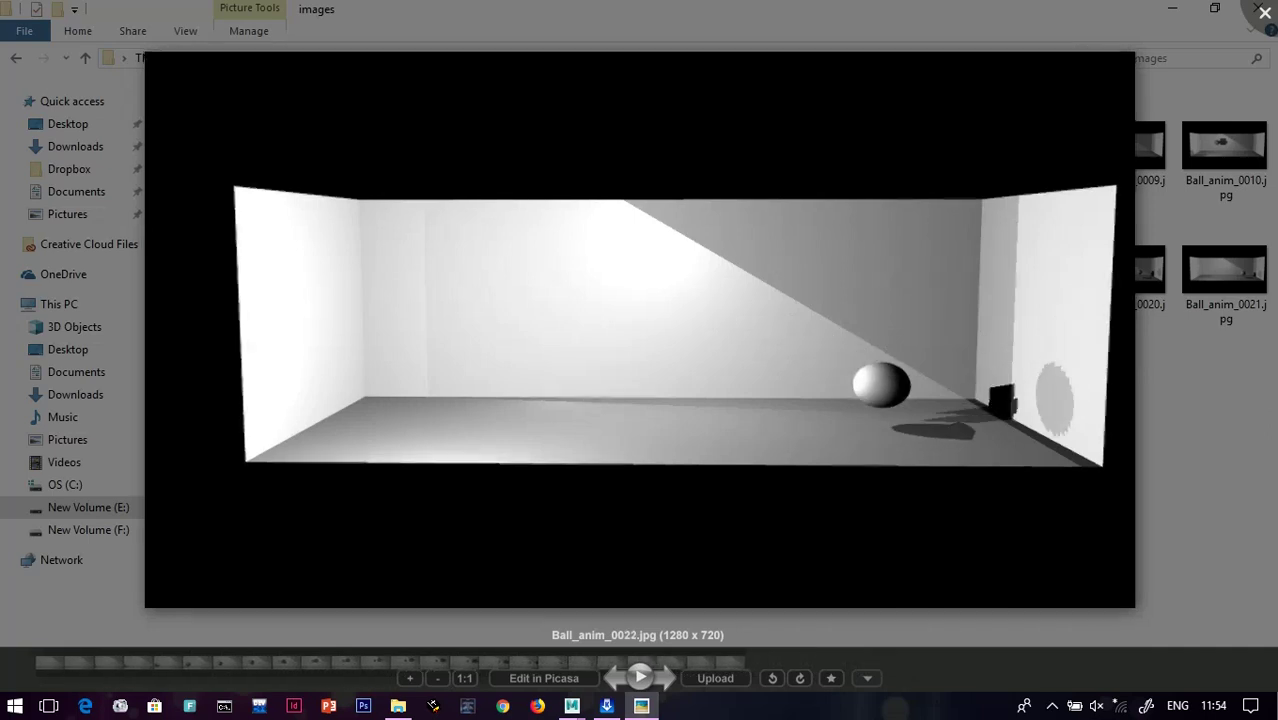
- Advance the rendered sequence to Ball_anim_0024.jpg, go back frame by frame to Ball_anim_0001.jpg examining the ball's motion, and close the viewer
key(Right)
key(Right)
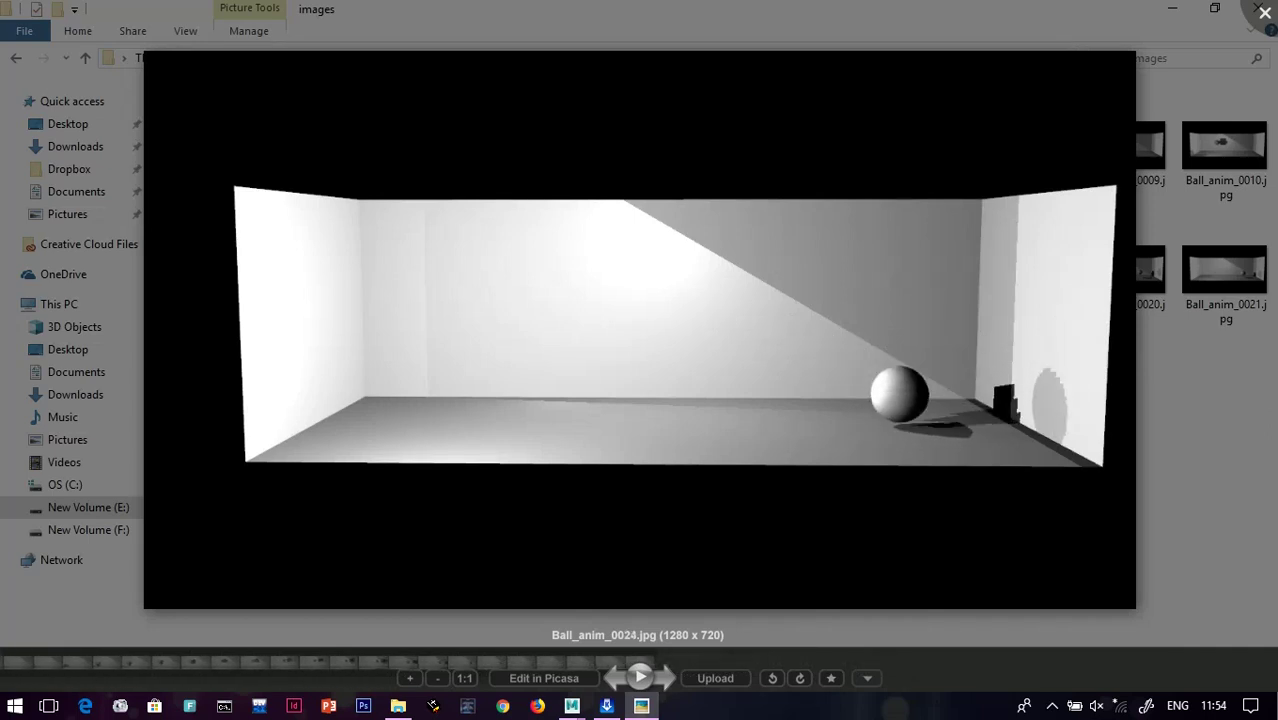
key(Left)
key(Left)
key(Left)
key(Left)
key(Left)
key(Left)
key(Left)
key(Left)
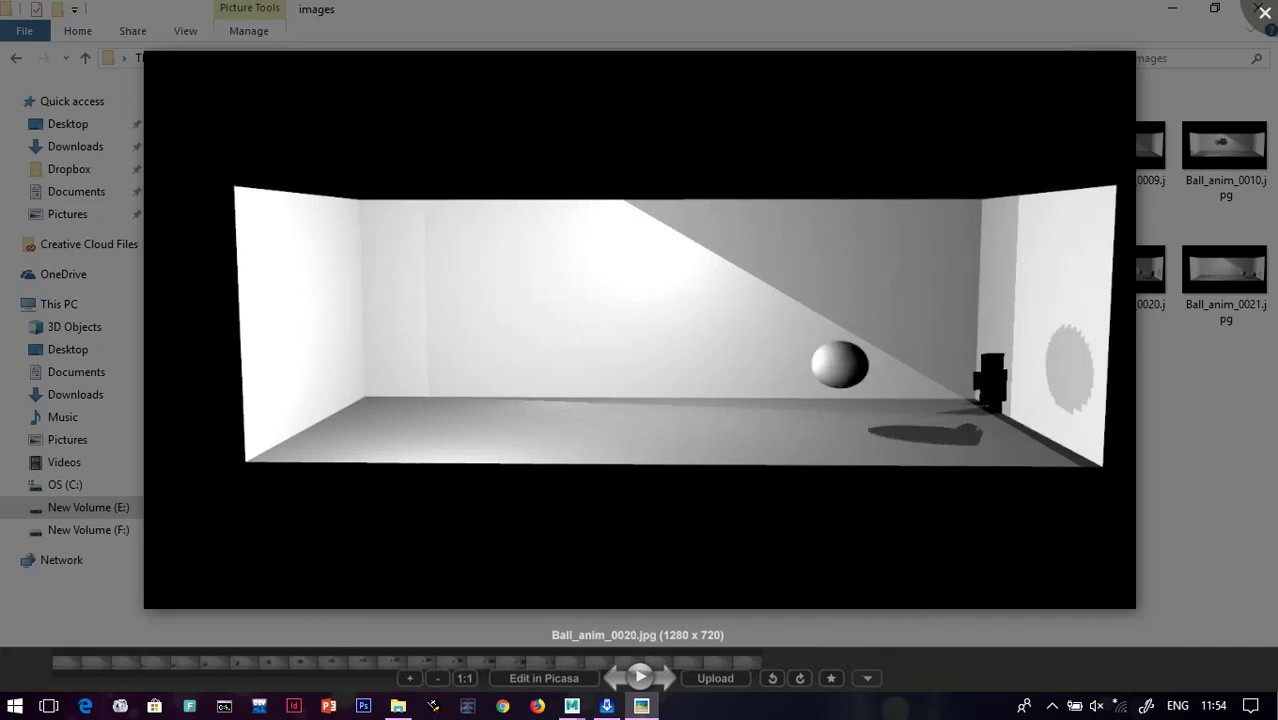
key(Left)
key(Left)
key(Left)
key(Left)
key(Left)
key(Left)
key(Left)
key(Left)
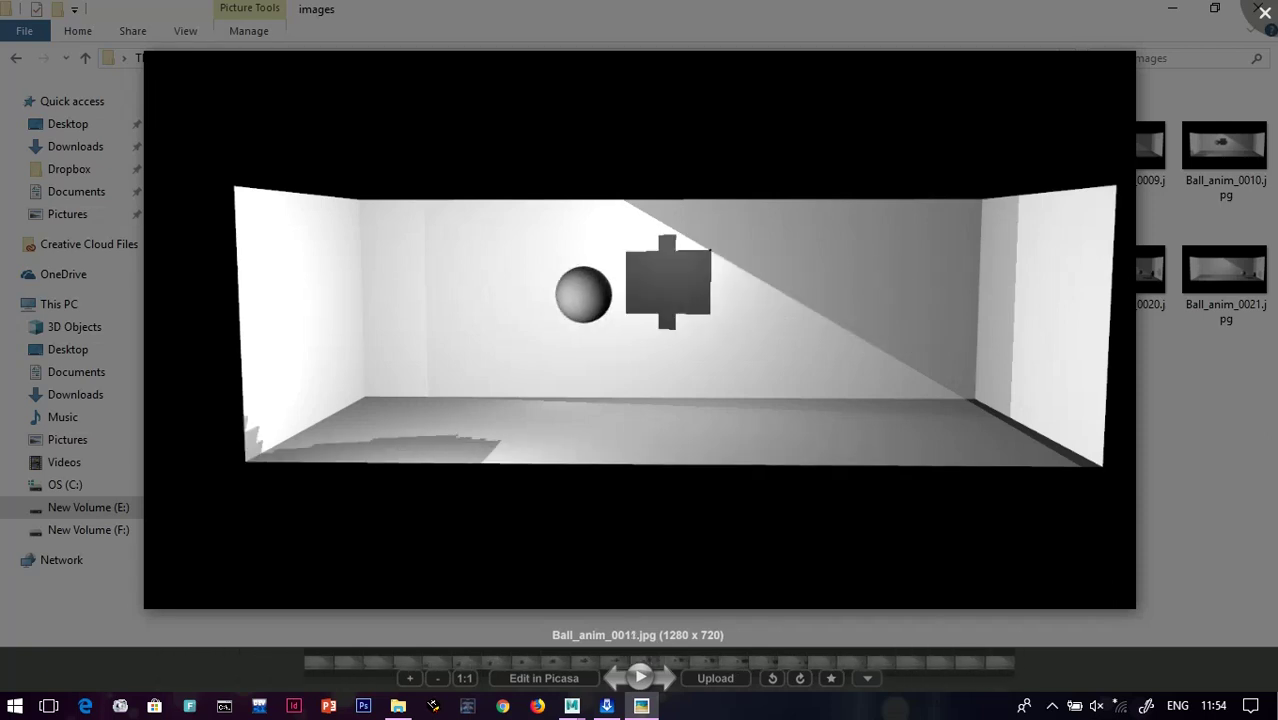
key(Left)
key(Left)
key(Left)
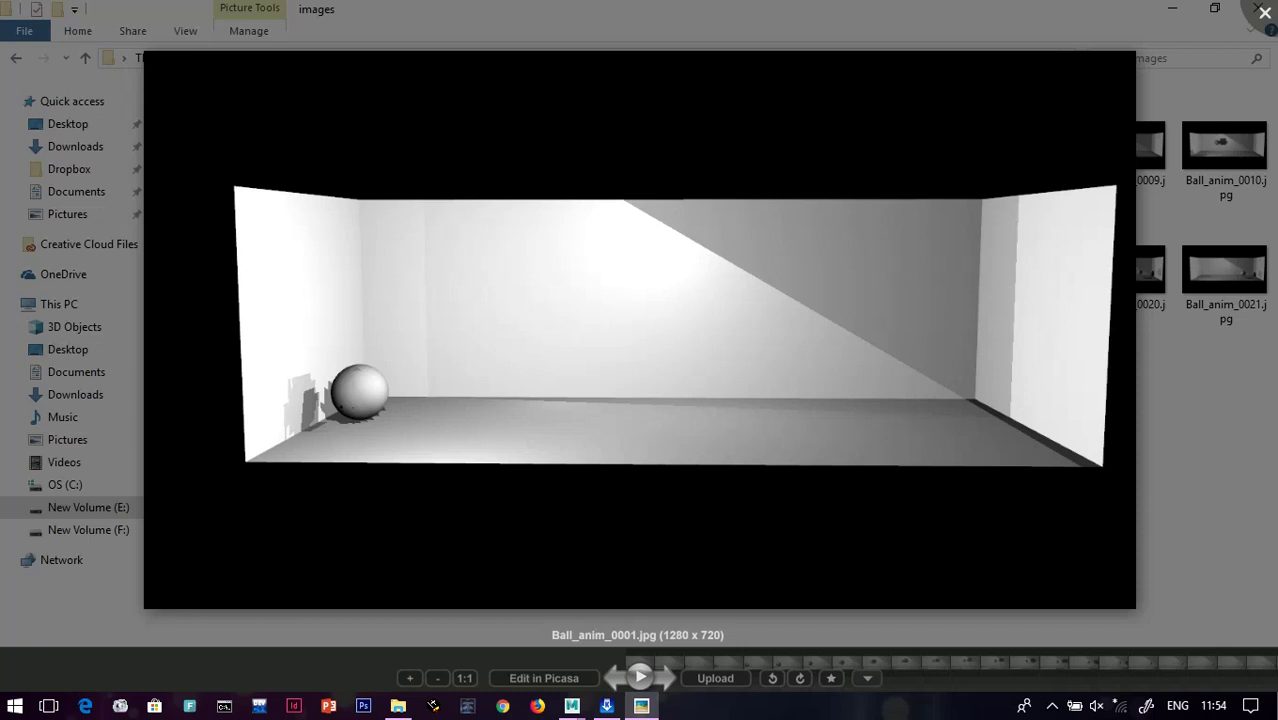
click(1265, 13)
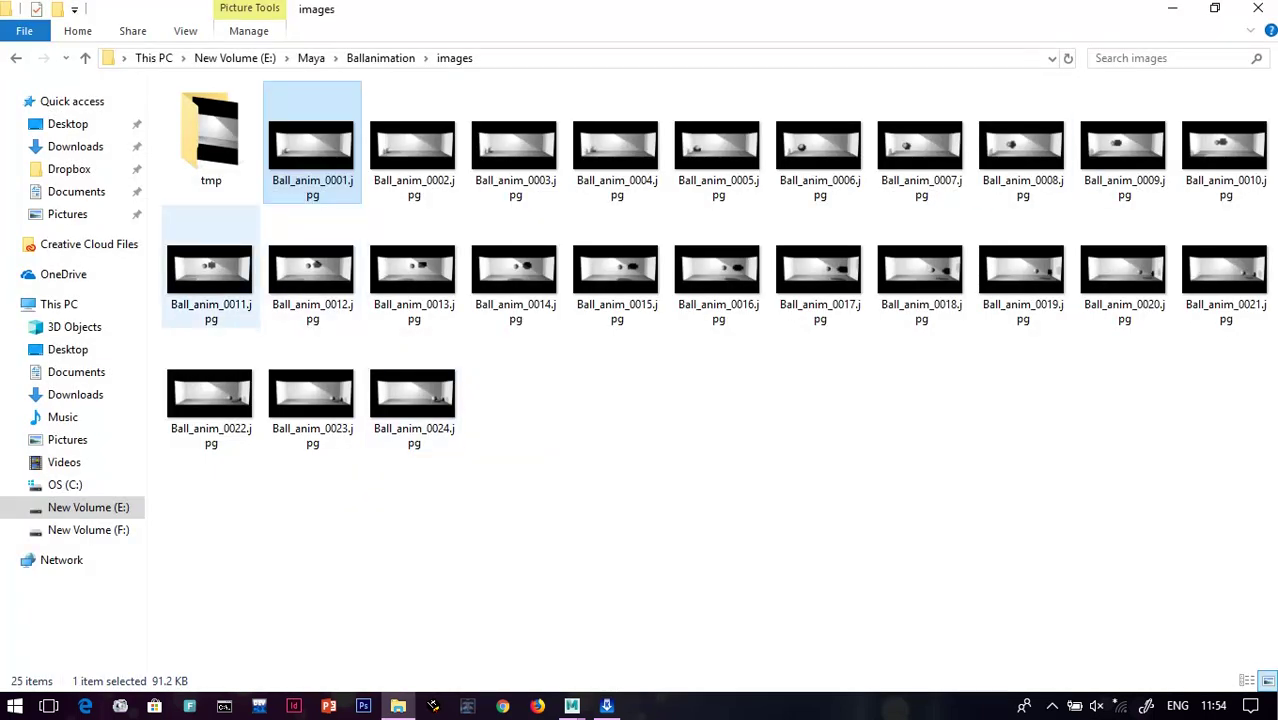
- View Ball_anim_0001.jpg in the tmp subfolder, close it, and return to the Ballanimation project folder
double_click(211, 137)
double_click(211, 120)
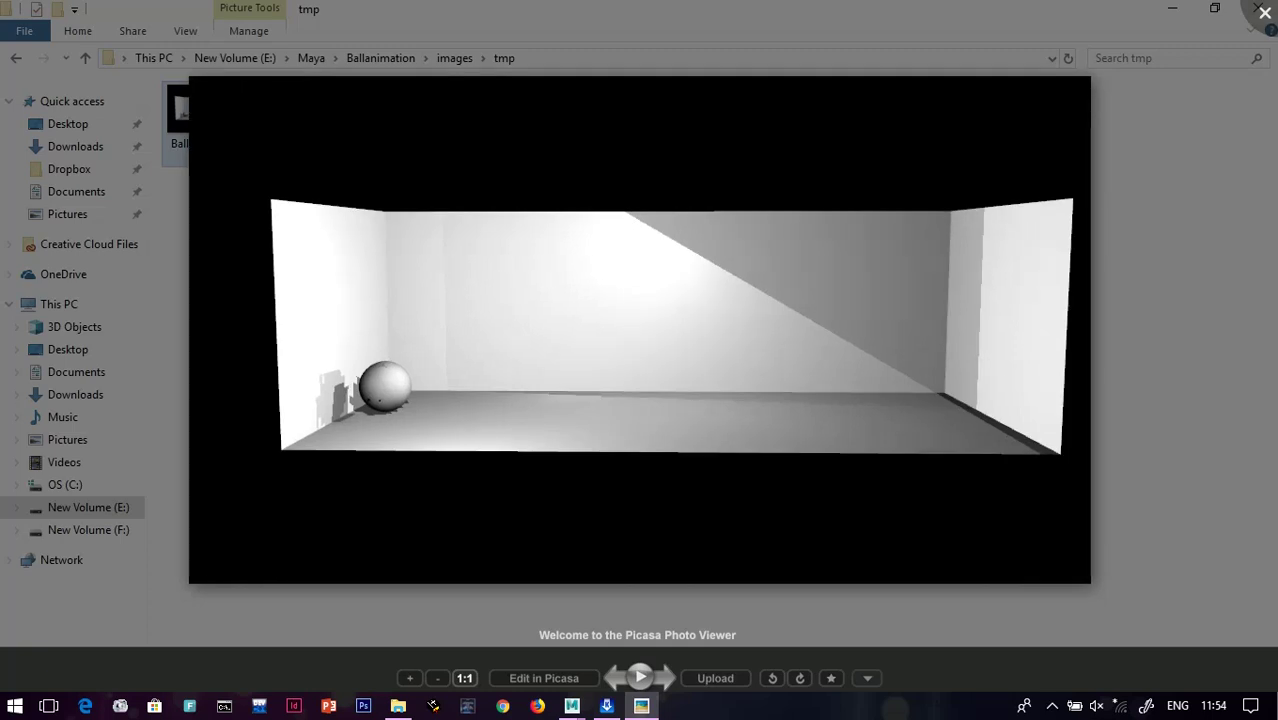
click(1265, 13)
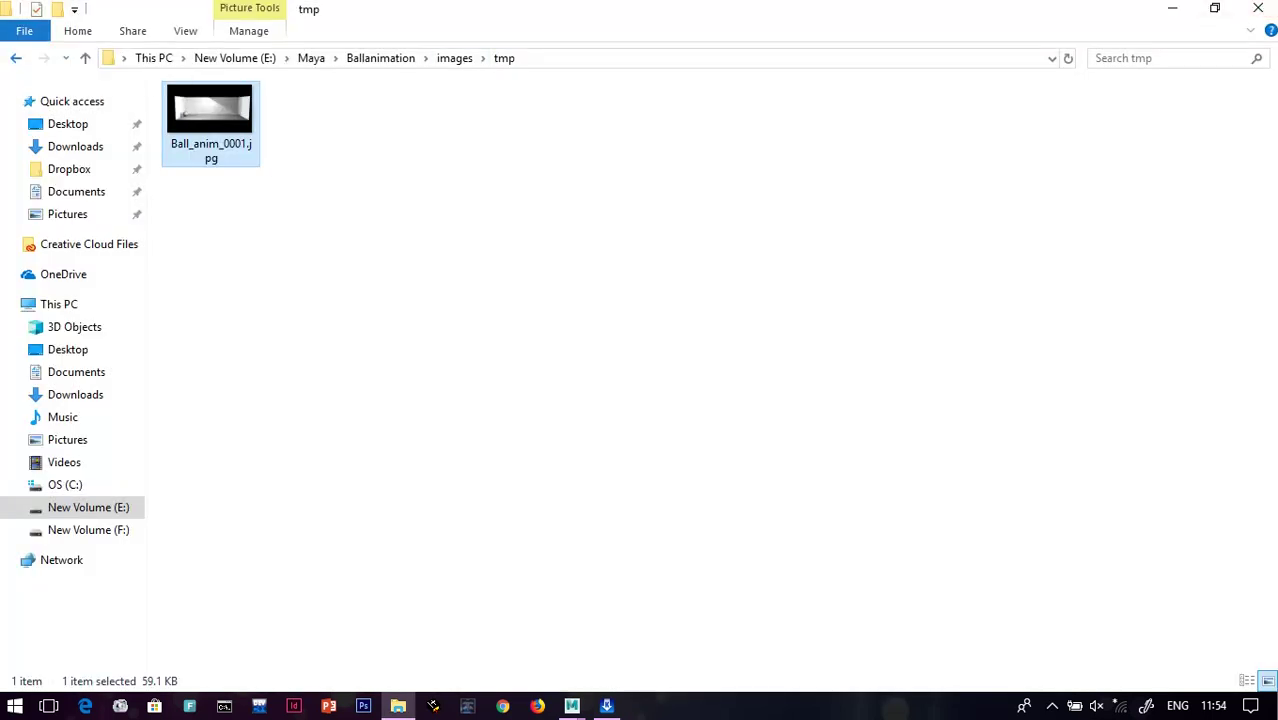
click(15, 58)
click(15, 58)
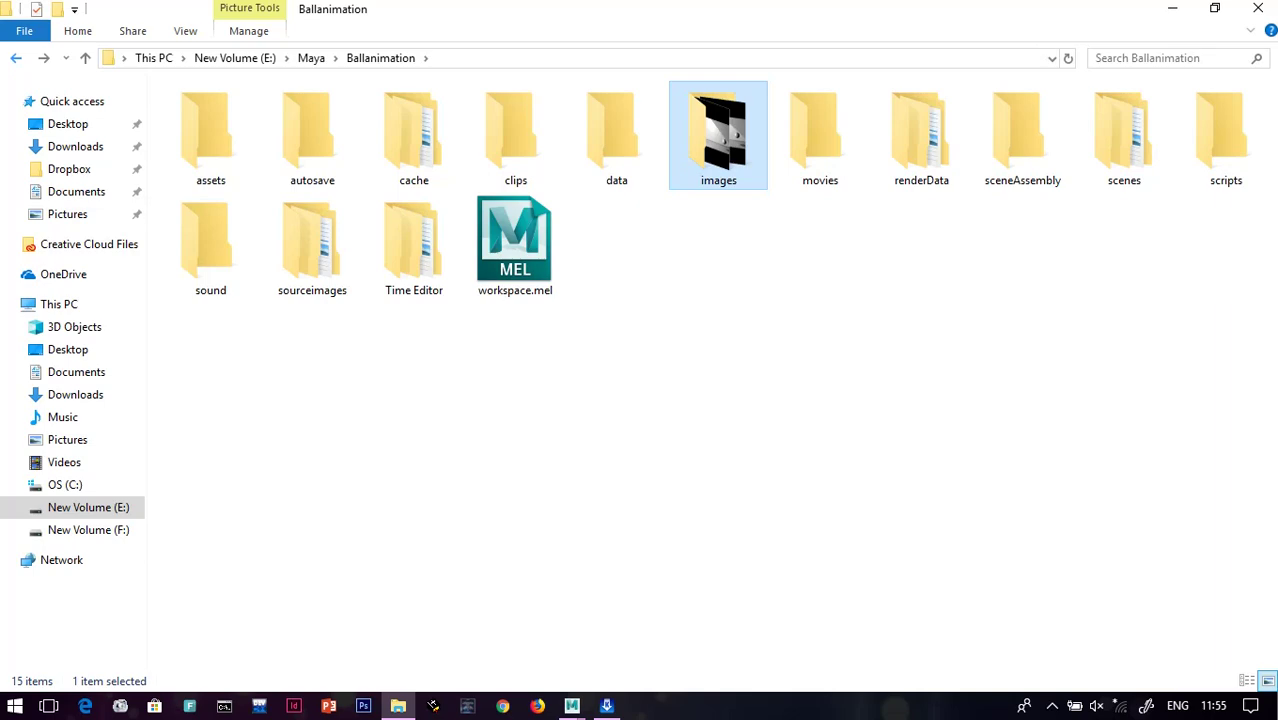
- Close File Explorer and exit Maya, saving the scene as new in the project's scenes folder as Maya Binary
click(1258, 8)
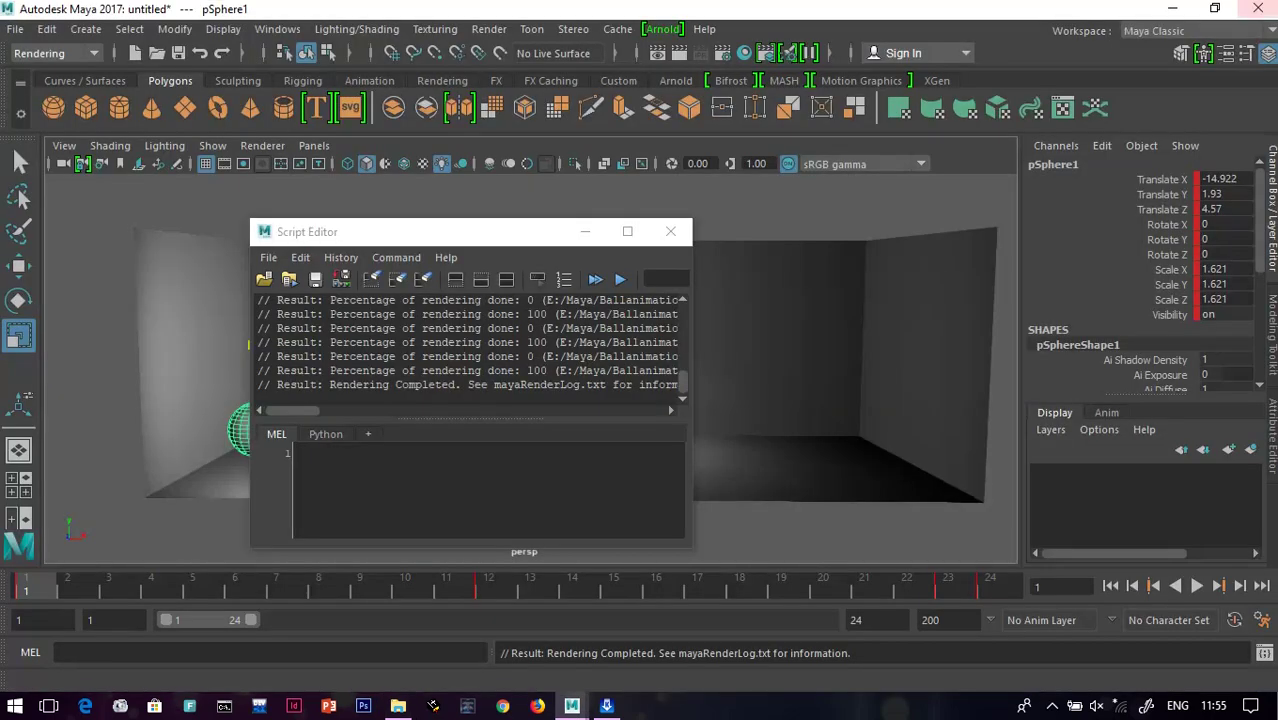
click(1258, 8)
click(560, 359)
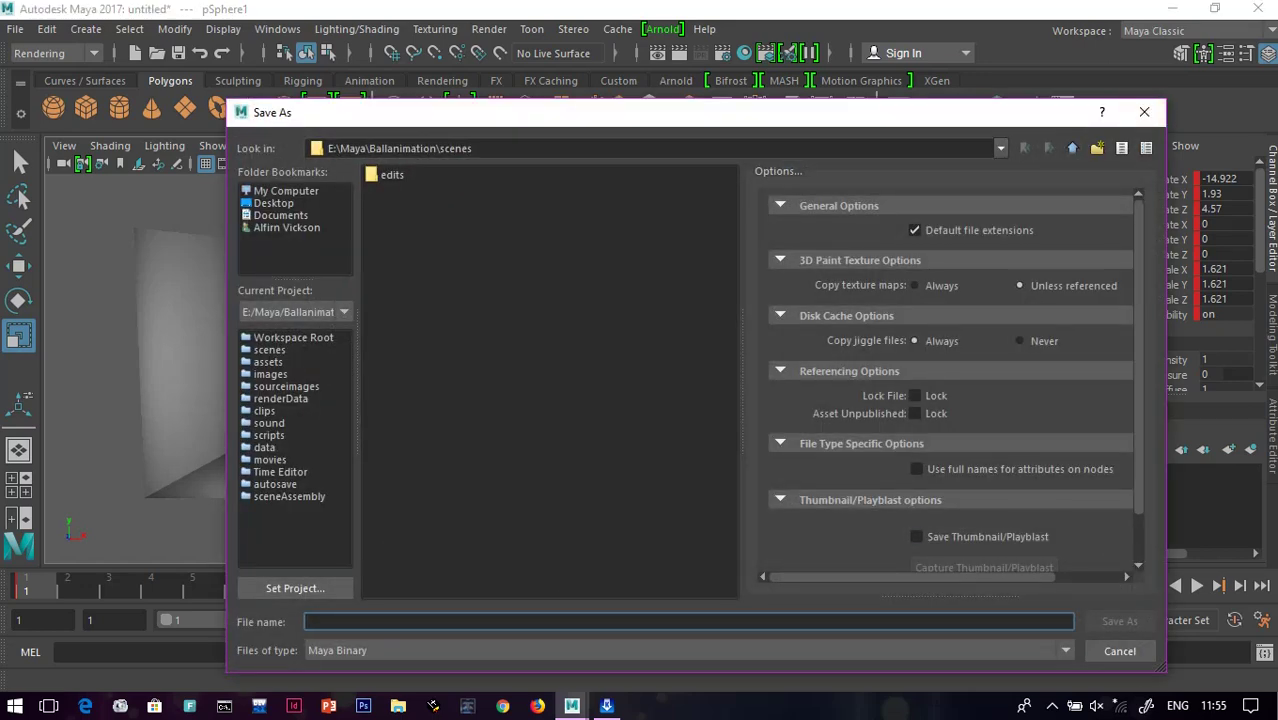
text(new)
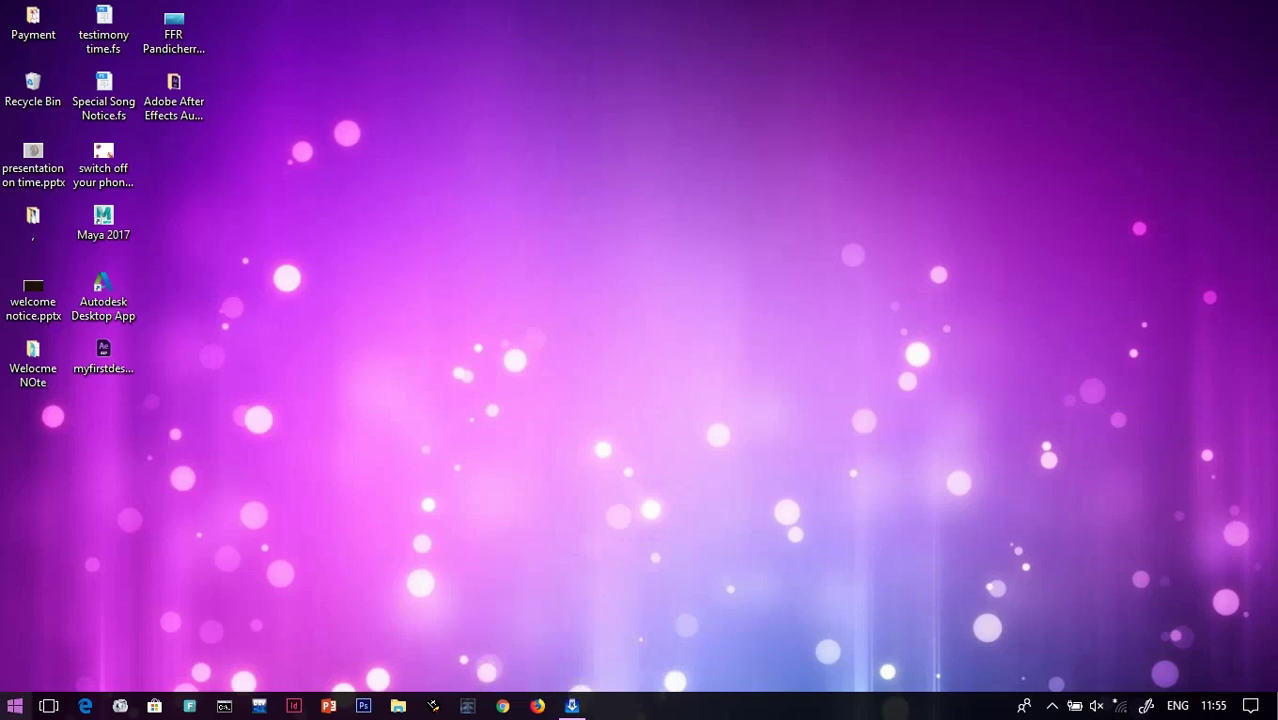
click(14, 706)
click(80, 304)
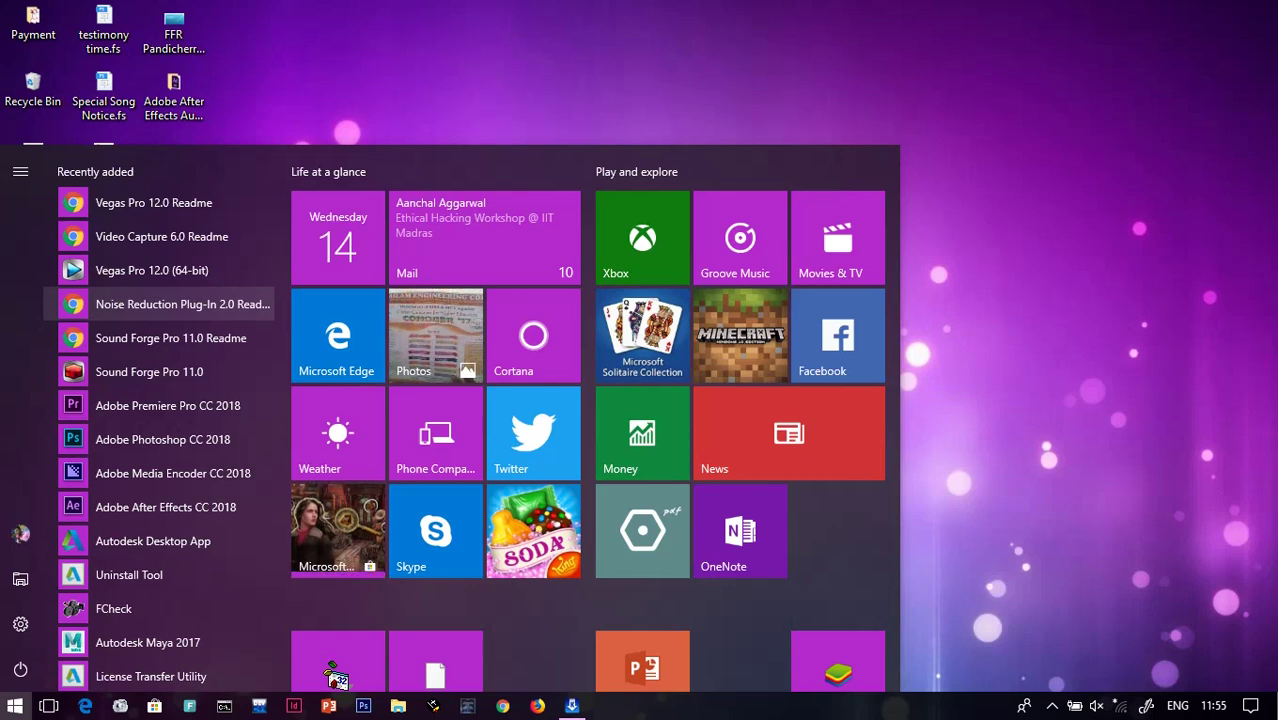
key(super)
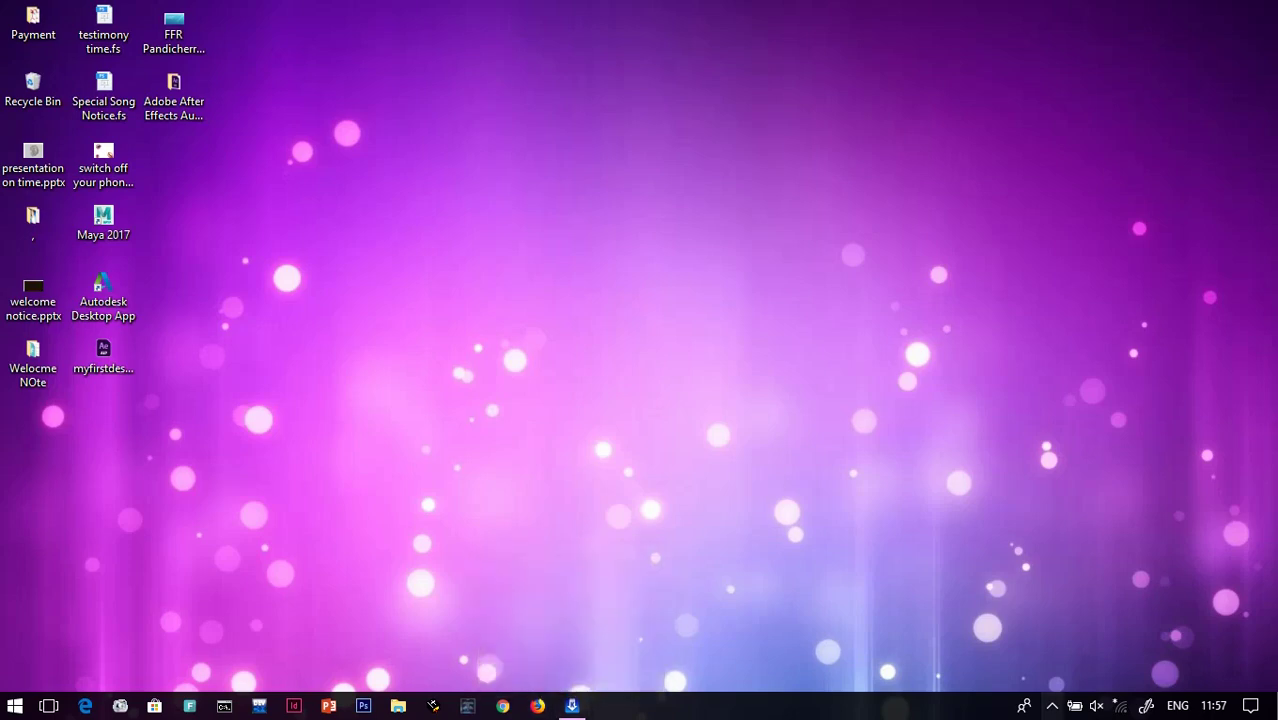
click(1052, 706)
right_click(1090, 635)
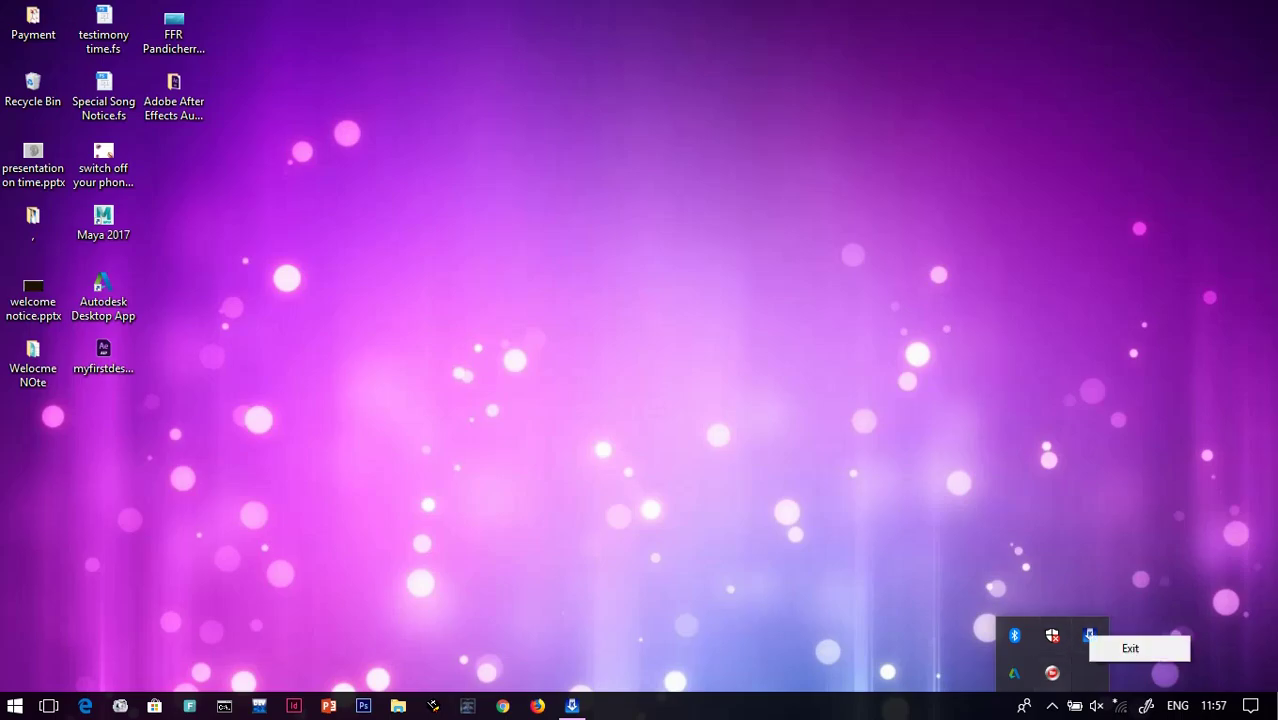